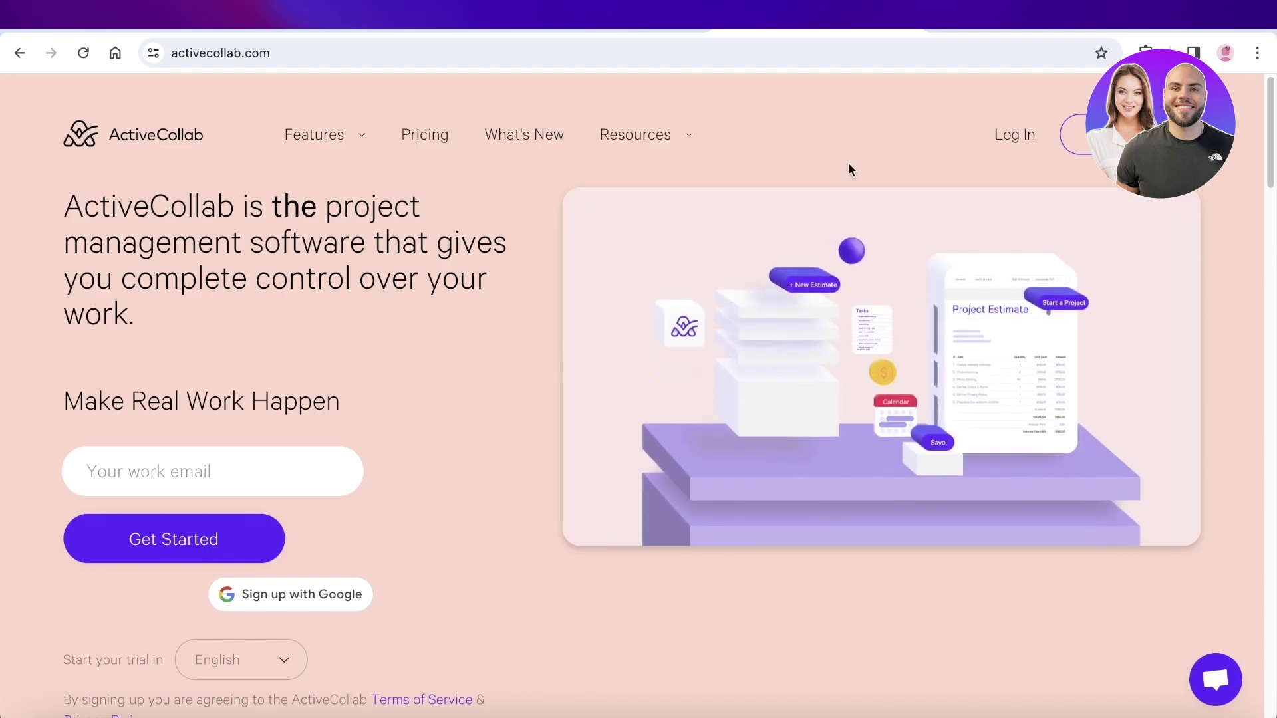
Scroll down the activecollab.com homepage through its sign-up form, features and testimonials.
{"action": "scroll", "coordinate": [333, 262], "scroll_direction": "down", "scroll_amount": 1}
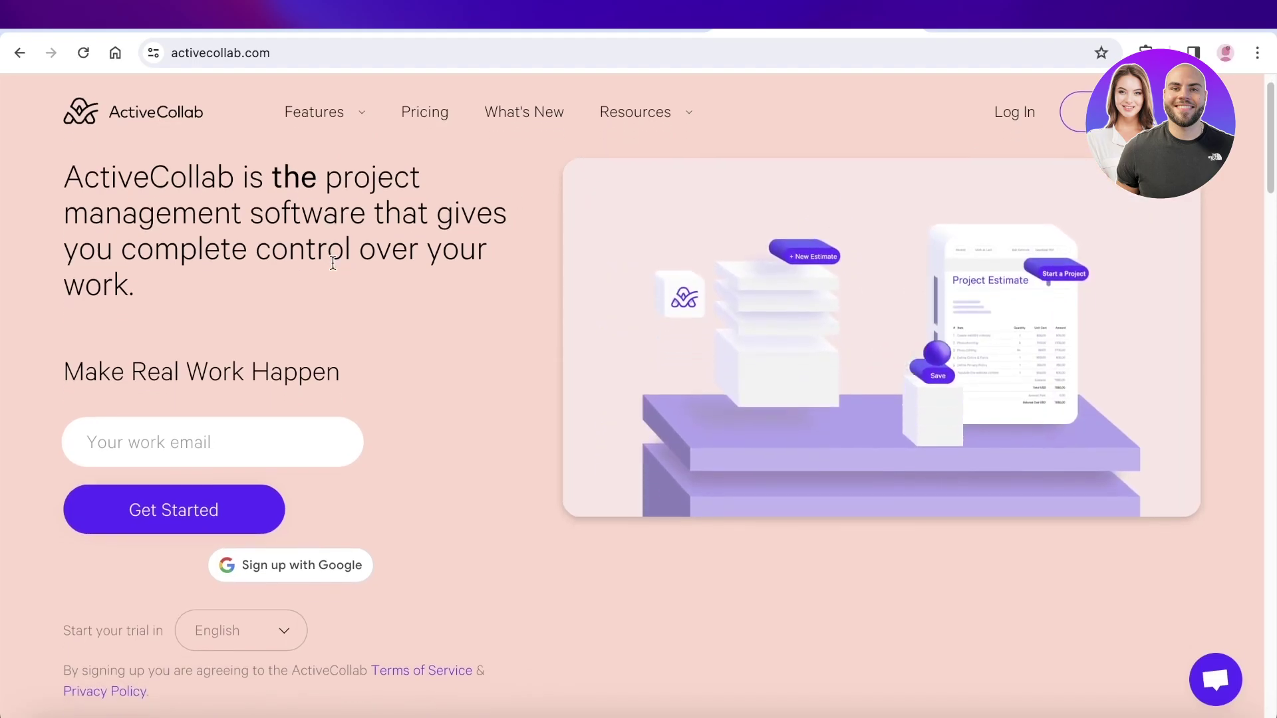
{"action": "scroll", "coordinate": [333, 263], "scroll_direction": "down", "scroll_amount": 3}
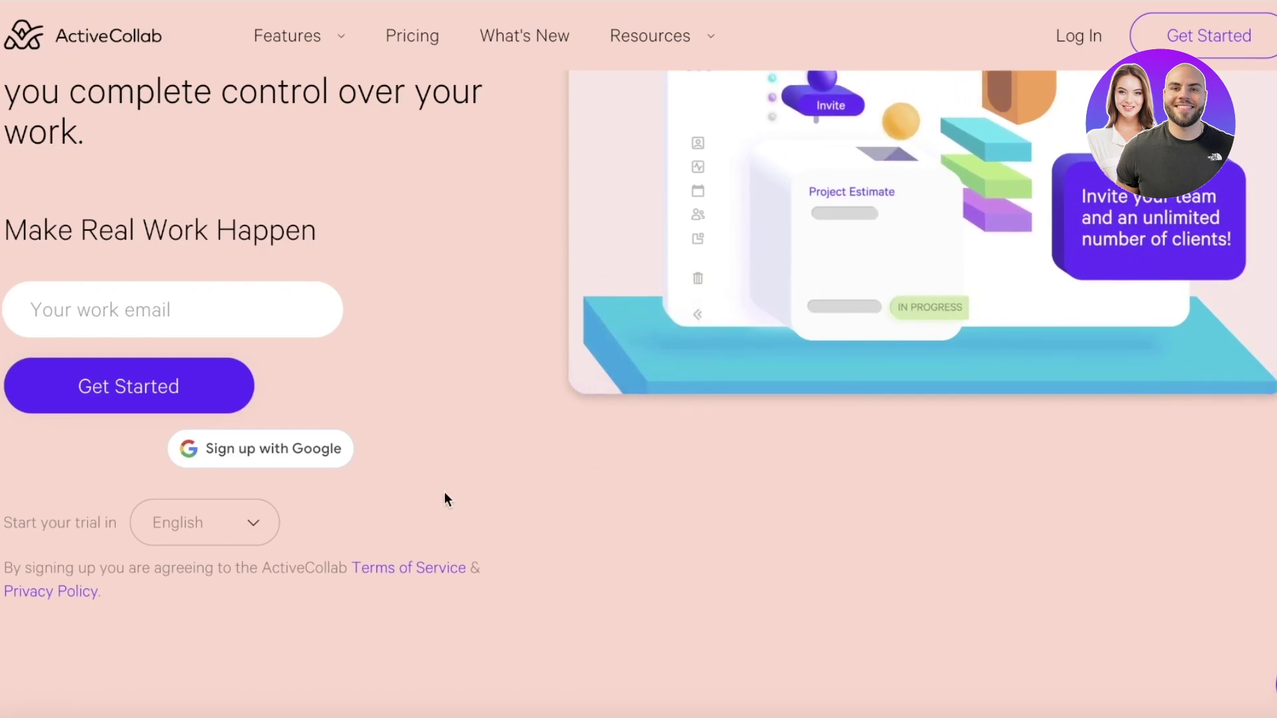
{"action": "scroll", "coordinate": [402, 541], "scroll_direction": "down", "scroll_amount": 3}
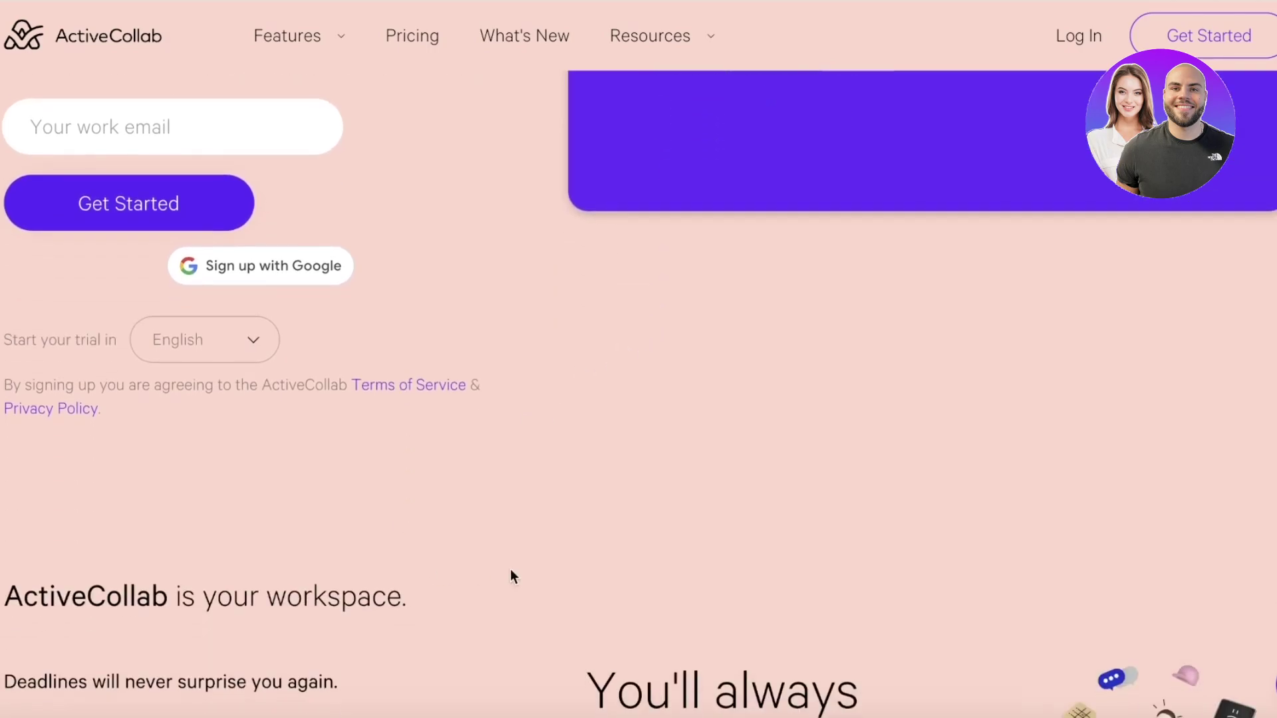
{"action": "scroll", "coordinate": [1085, 306], "scroll_direction": "down", "scroll_amount": 6}
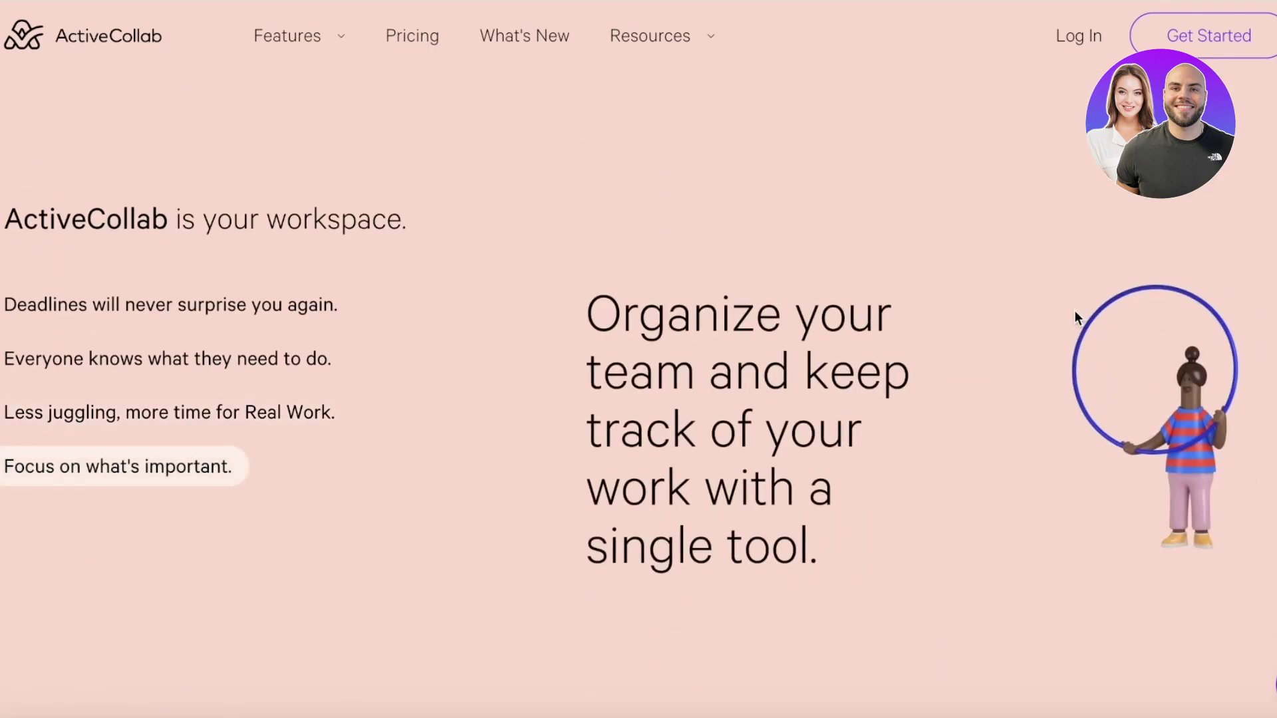
{"action": "scroll", "coordinate": [1074, 313], "scroll_direction": "down", "scroll_amount": 10}
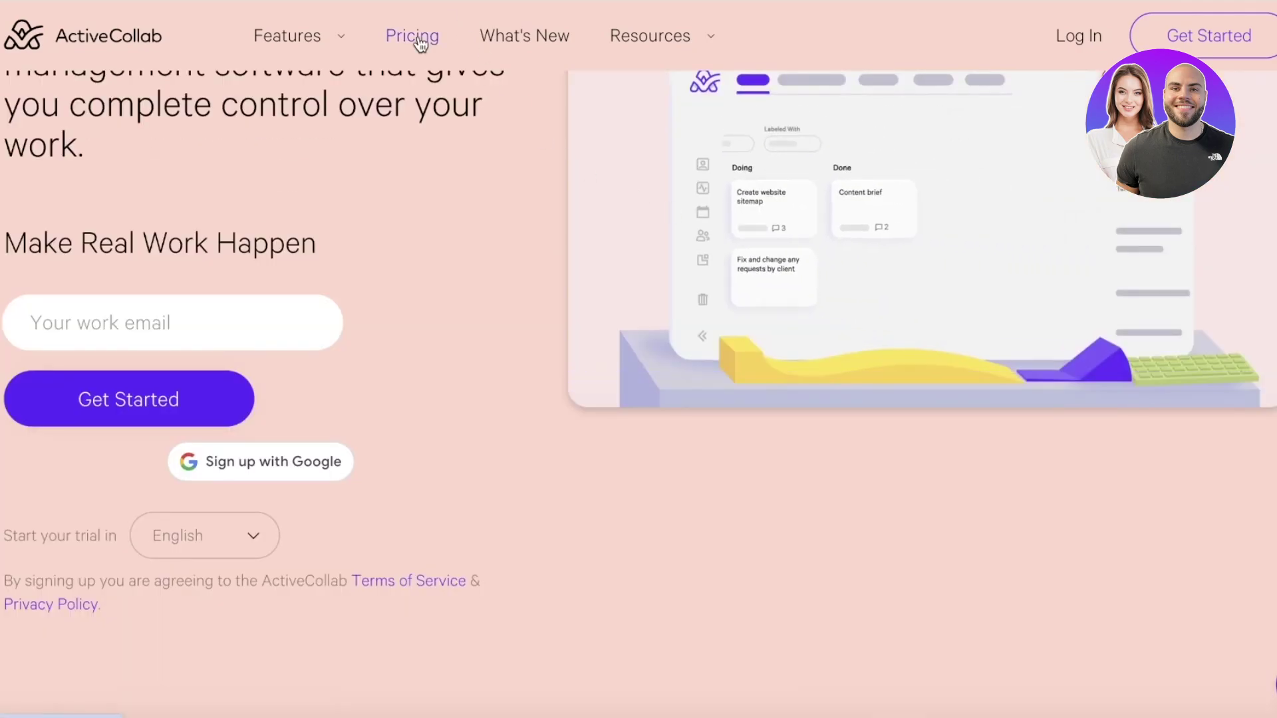
{"action": "left_click", "coordinate": [402, 49]}
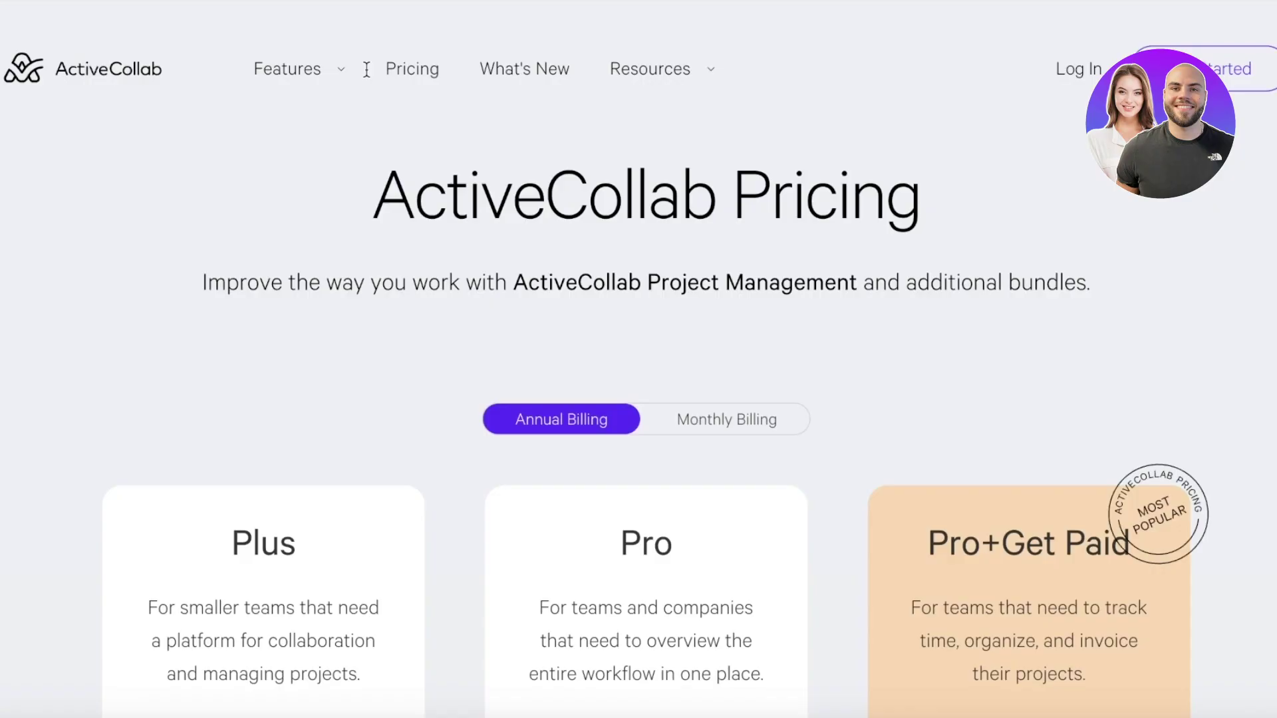
{"action": "scroll", "coordinate": [367, 68], "scroll_direction": "down", "scroll_amount": 3}
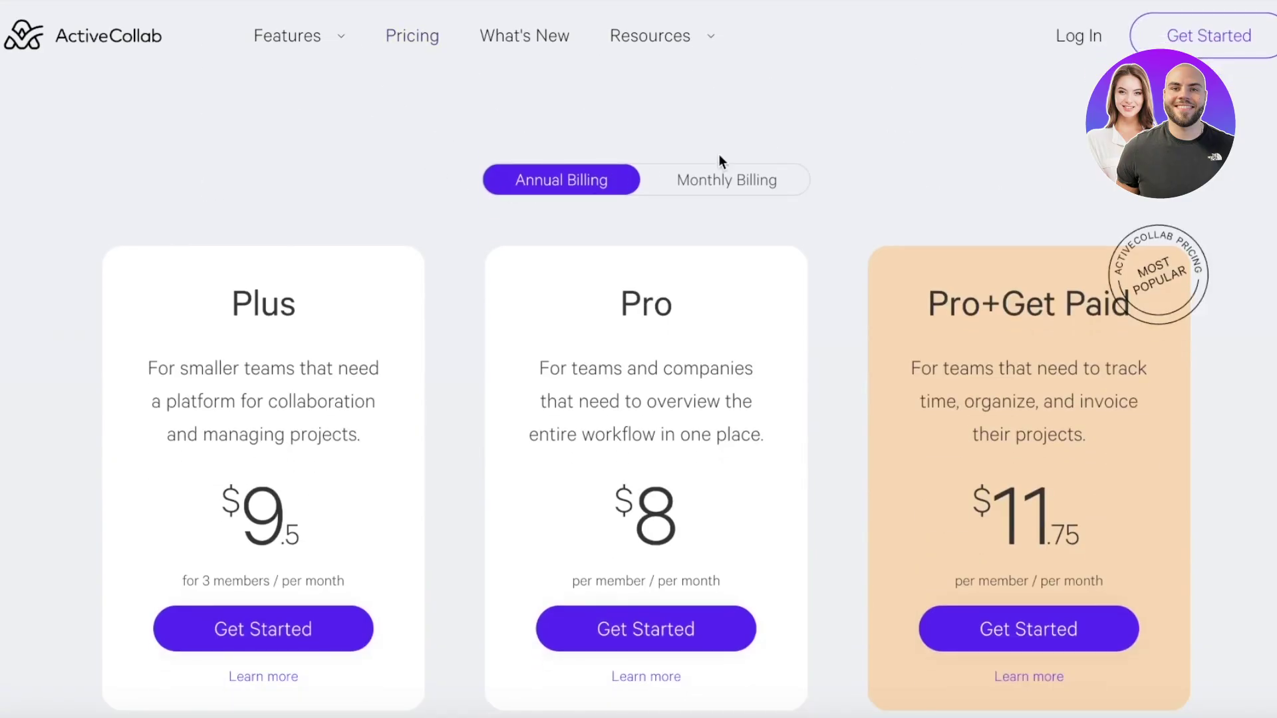
{"action": "scroll", "coordinate": [655, 213], "scroll_direction": "down", "scroll_amount": 2}
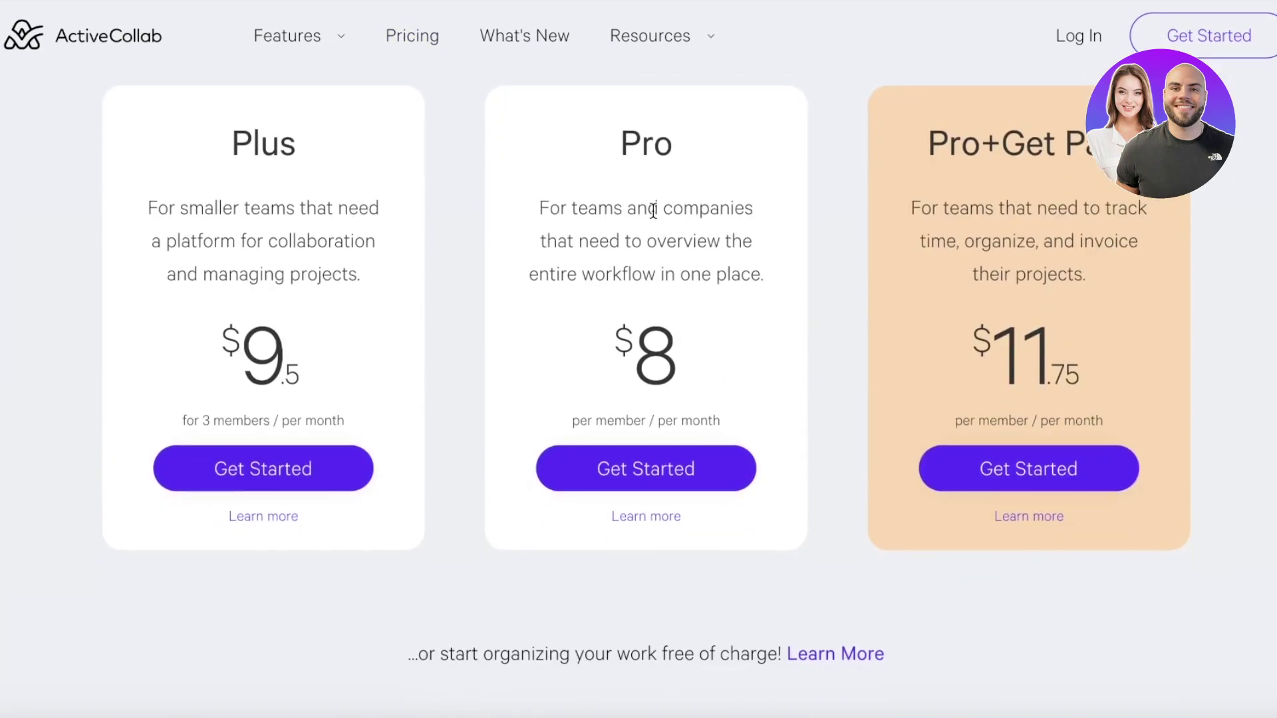
{"action": "scroll", "coordinate": [656, 213], "scroll_direction": "up", "scroll_amount": 3}
{"action": "left_click", "coordinate": [687, 268]}
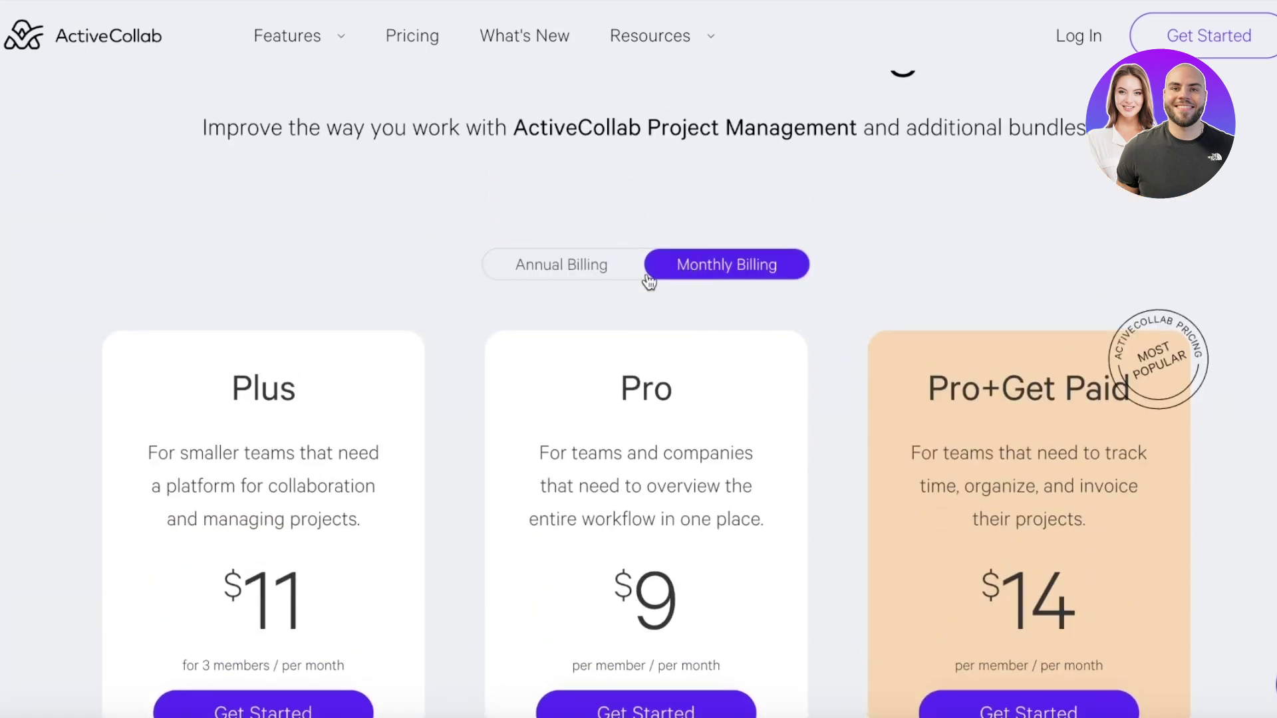
{"action": "left_click", "coordinate": [628, 271]}
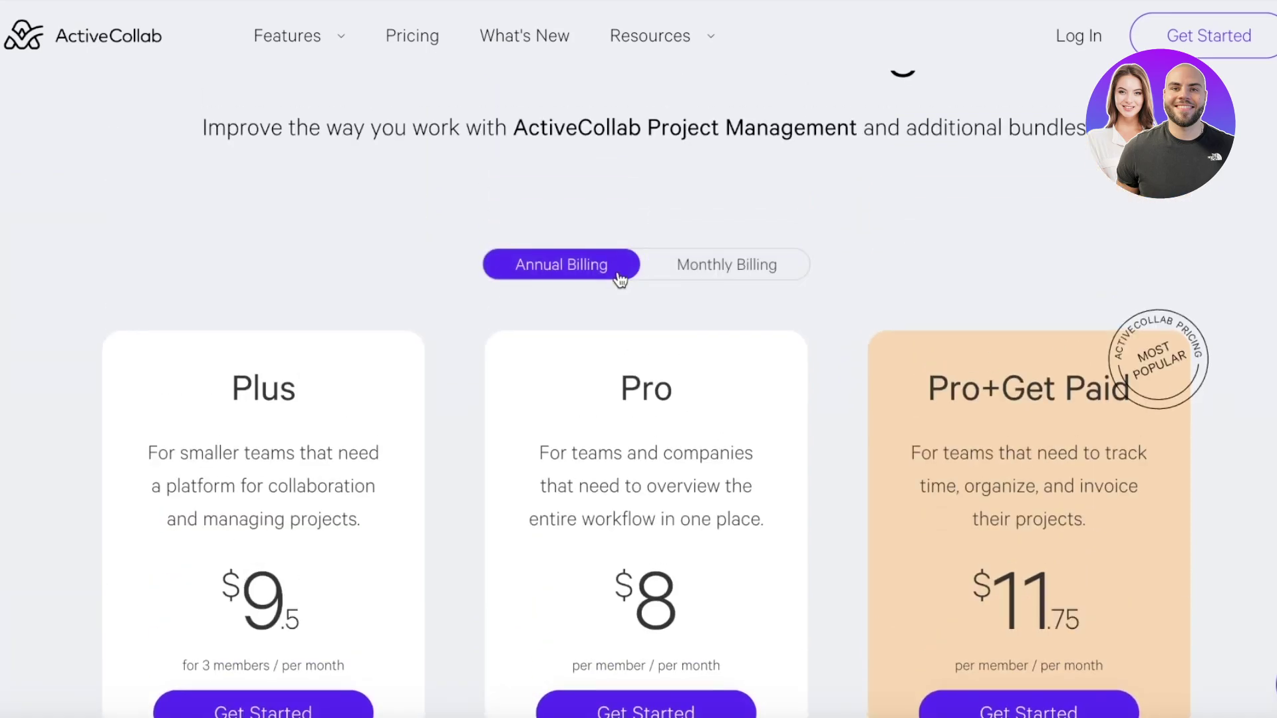
{"action": "scroll", "coordinate": [642, 308], "scroll_direction": "down", "scroll_amount": 7}
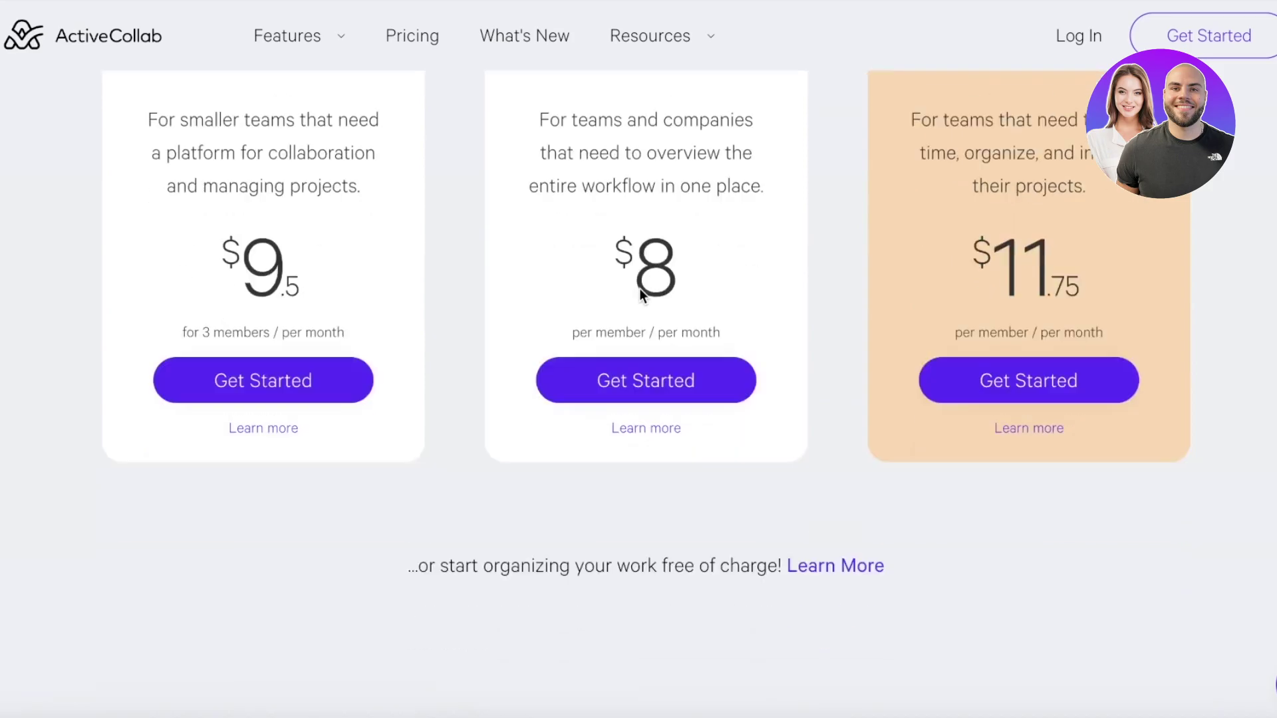
{"action": "scroll", "coordinate": [579, 393], "scroll_direction": "up", "scroll_amount": 10}
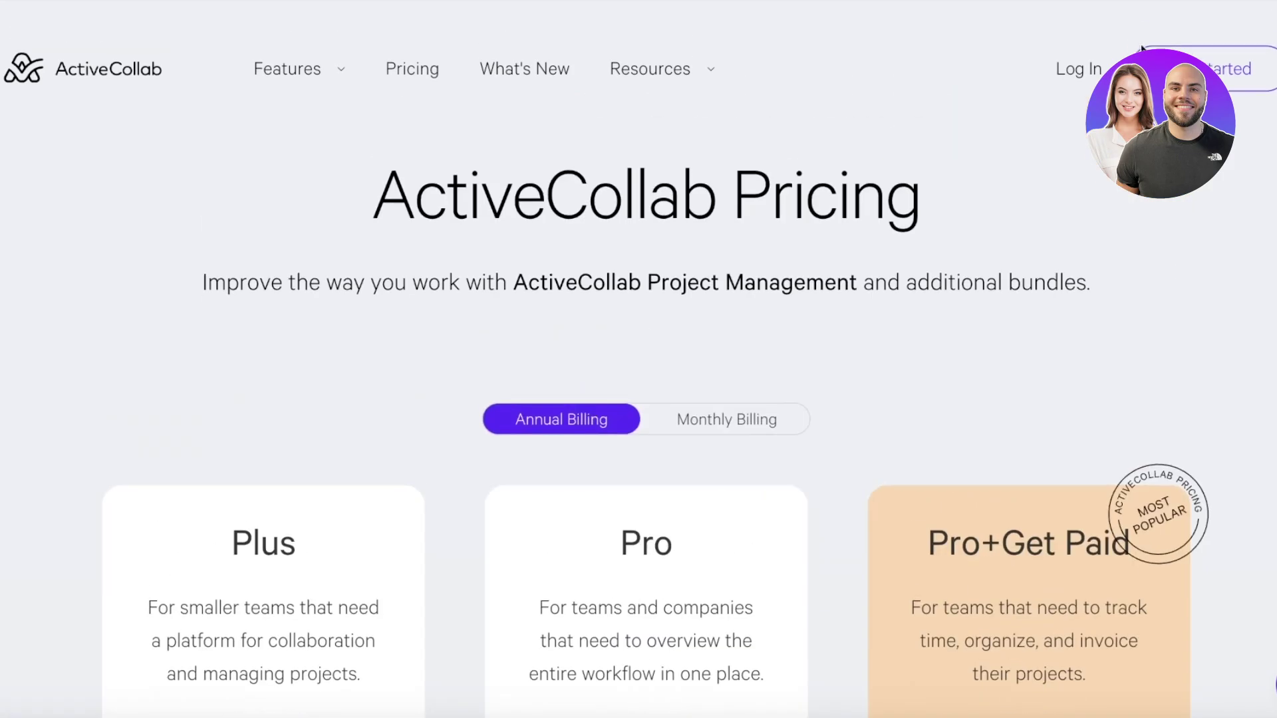
Start the free trial with a Google account sign-up and go into the new account.
{"action": "left_click", "coordinate": [1209, 35]}
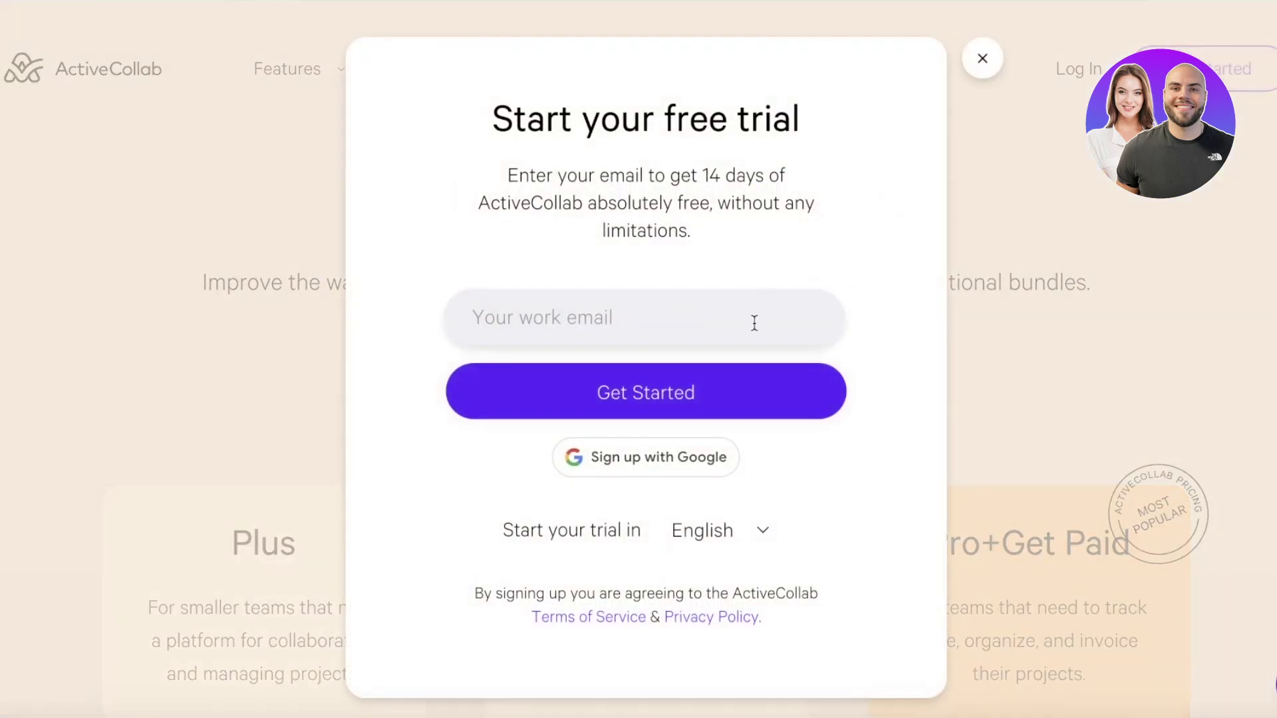
{"action": "left_click", "coordinate": [651, 473]}
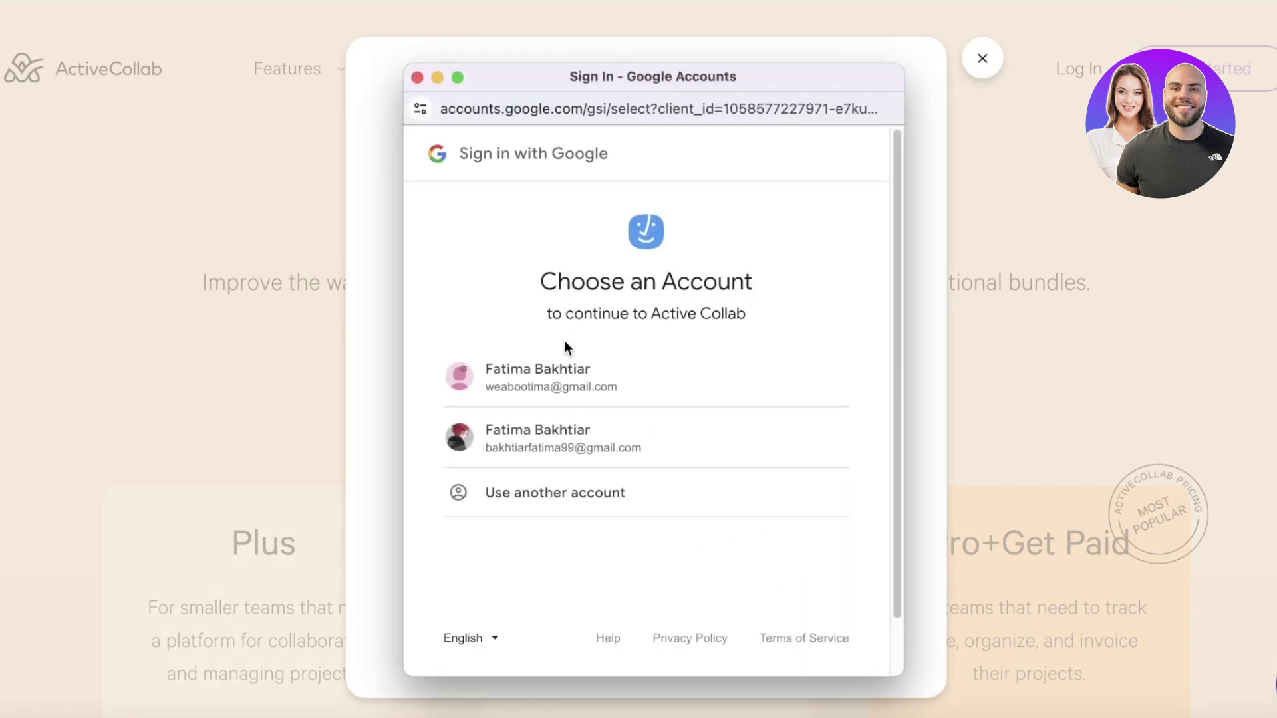
{"action": "left_click", "coordinate": [550, 375]}
{"action": "left_click", "coordinate": [783, 508]}
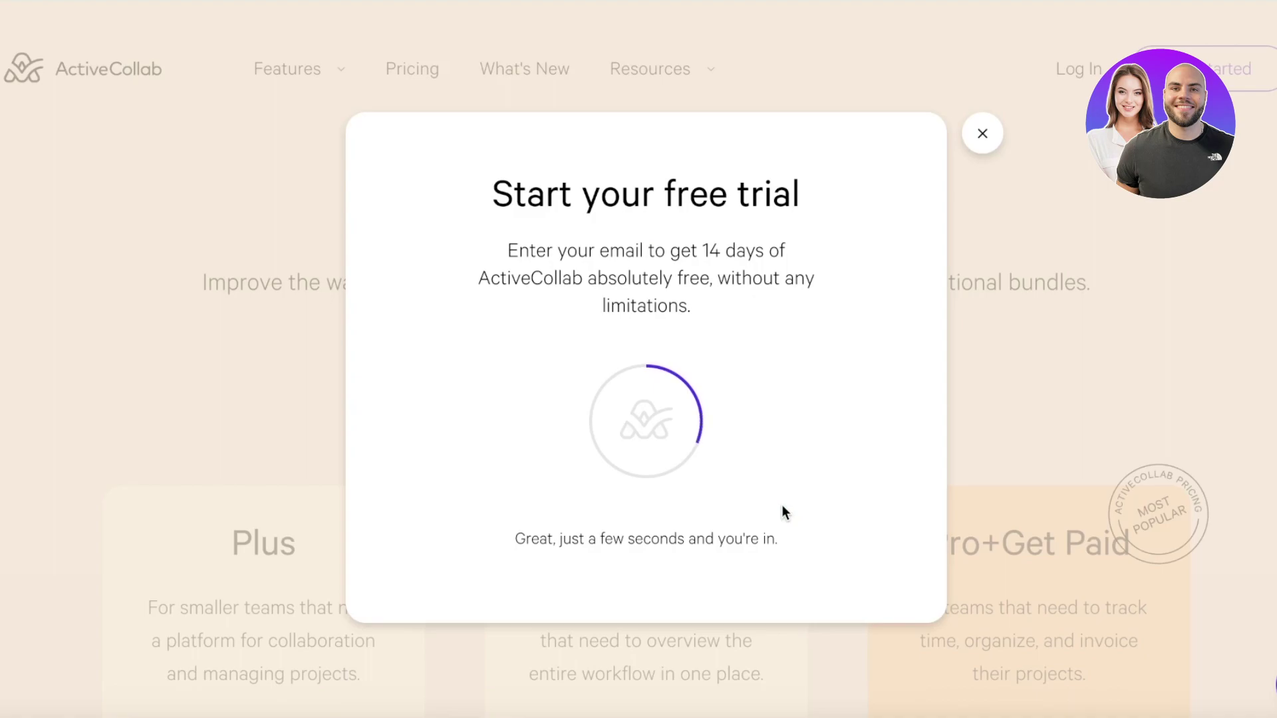
{"action": "left_click", "coordinate": [784, 513]}
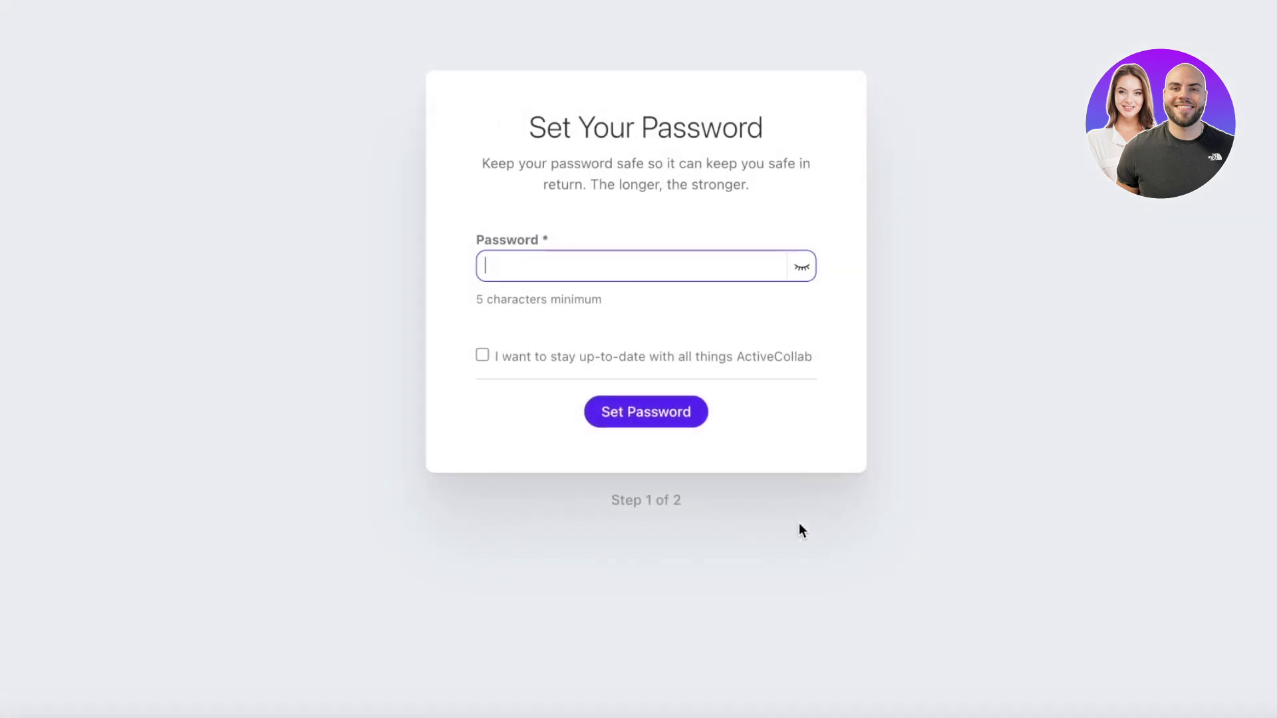
Set the new account password and decline saving it in the browser.
{"action": "type", "text": "••••"}
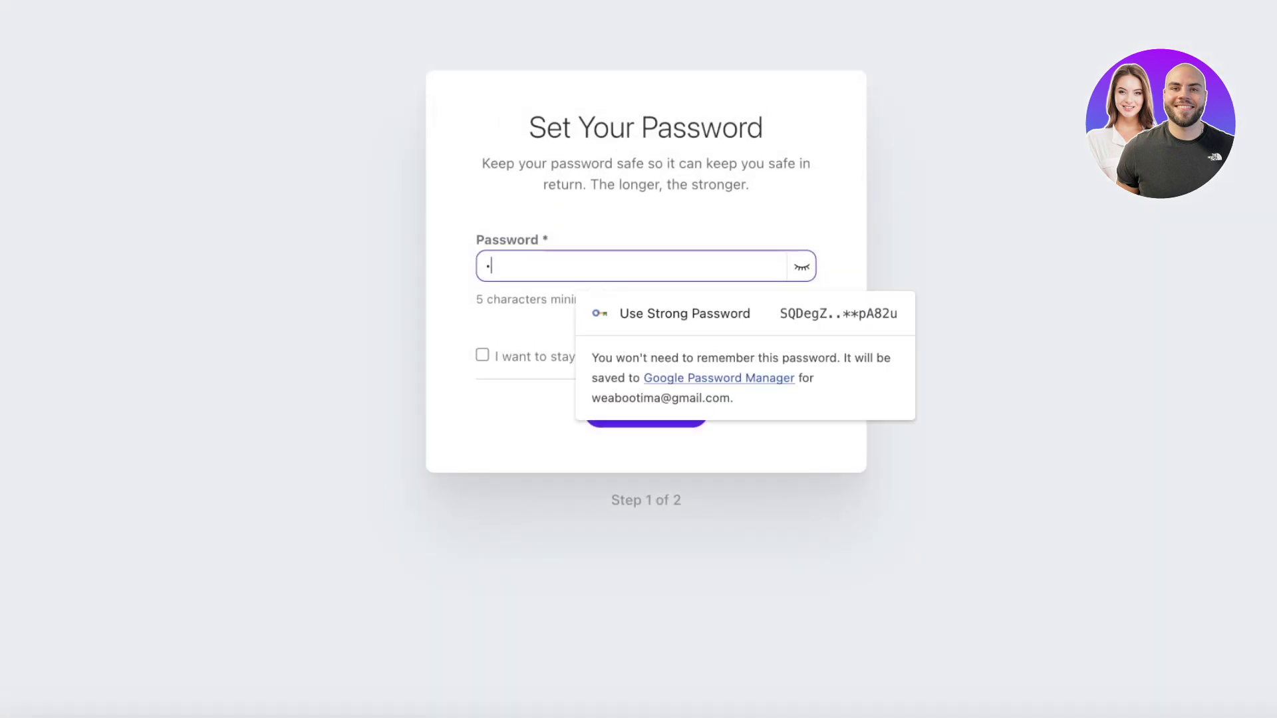
{"action": "type", "text": "•••"}
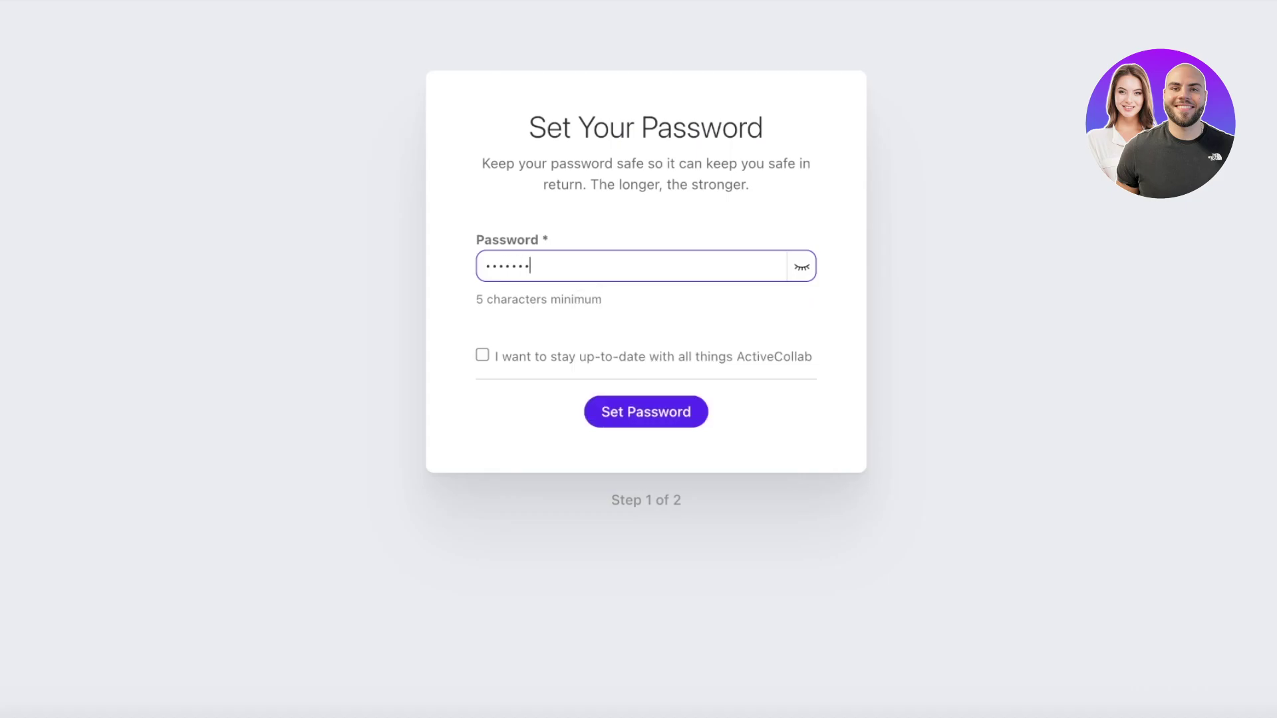
{"action": "type", "text": "••"}
{"action": "key", "text": "Return"}
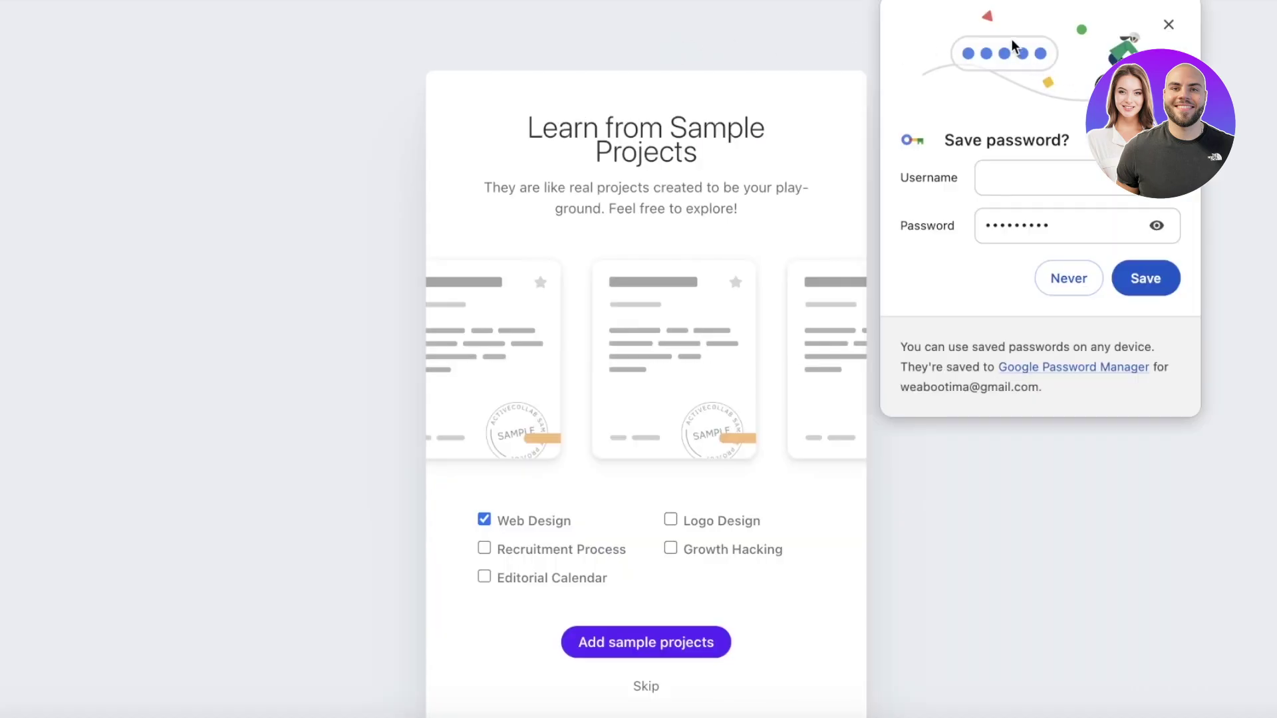
{"action": "left_click", "coordinate": [1061, 278]}
Add only the Recruitment Process sample project, leaving out Web Design.
{"action": "scroll", "coordinate": [965, 302], "scroll_direction": "down", "scroll_amount": 1}
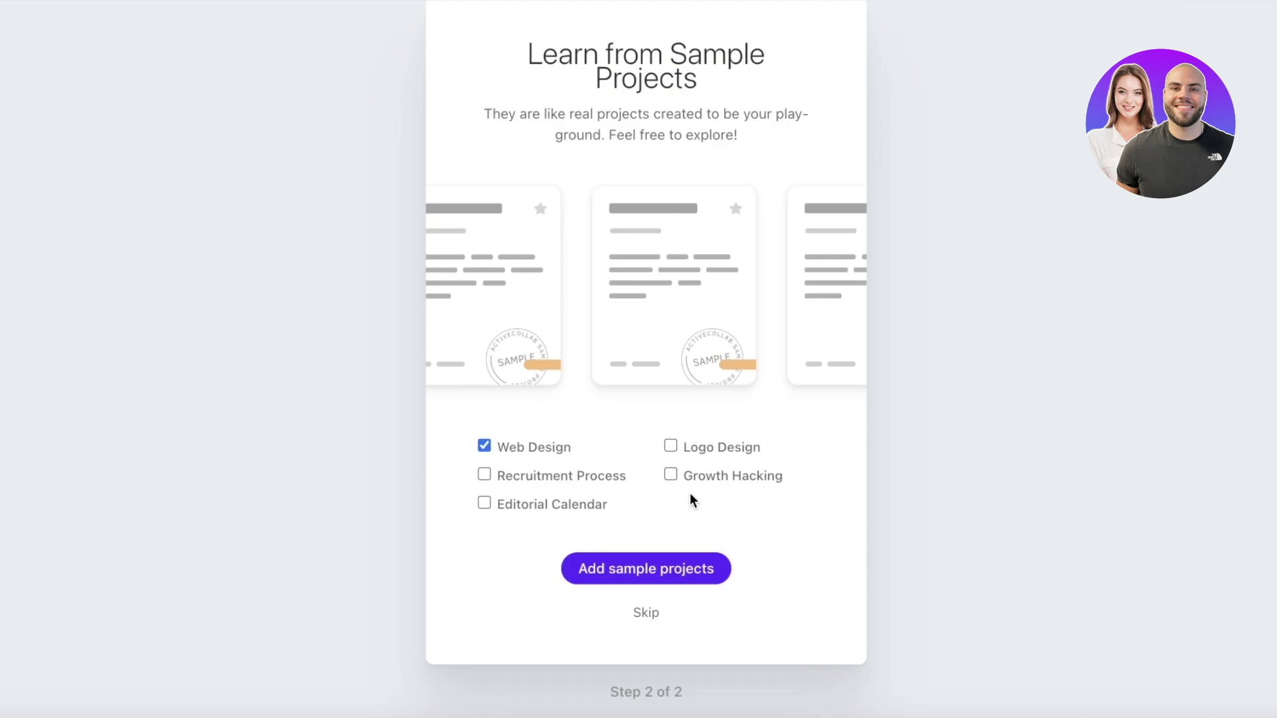
{"action": "left_click", "coordinate": [493, 449]}
{"action": "left_click", "coordinate": [493, 469]}
{"action": "left_click", "coordinate": [676, 575]}
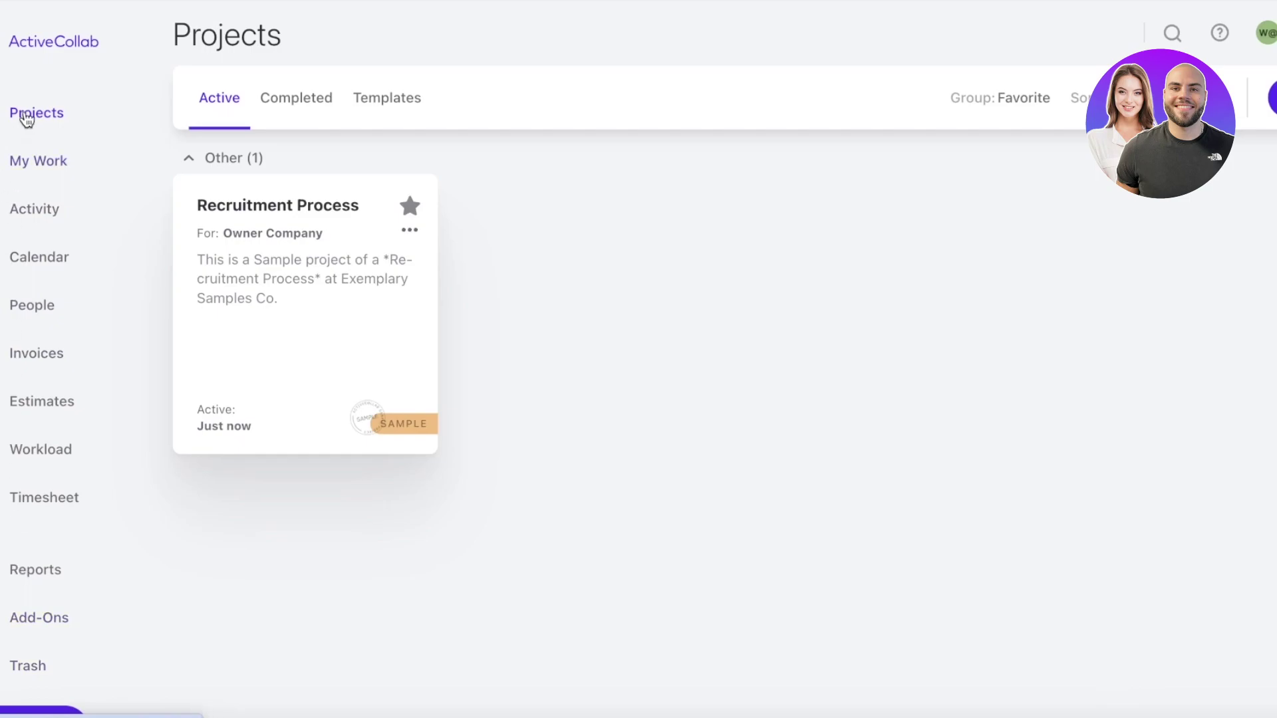
{"action": "left_click", "coordinate": [17, 178]}
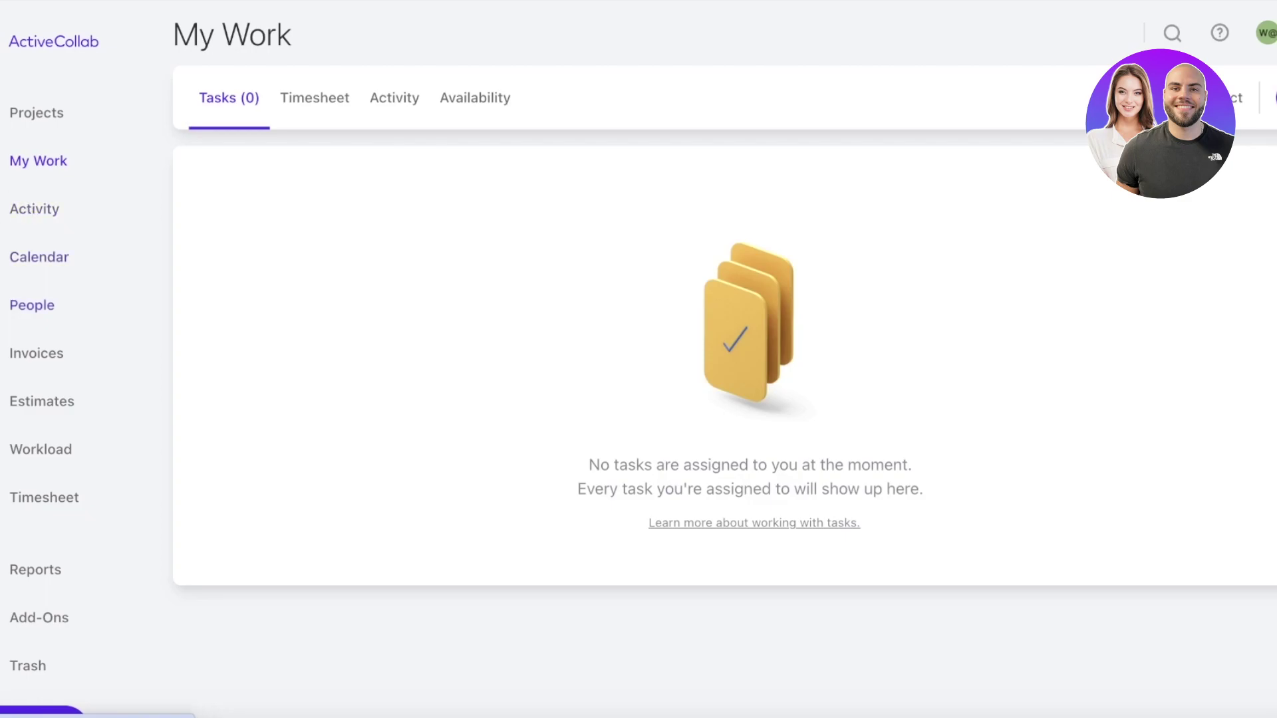
{"action": "left_click", "coordinate": [32, 305]}
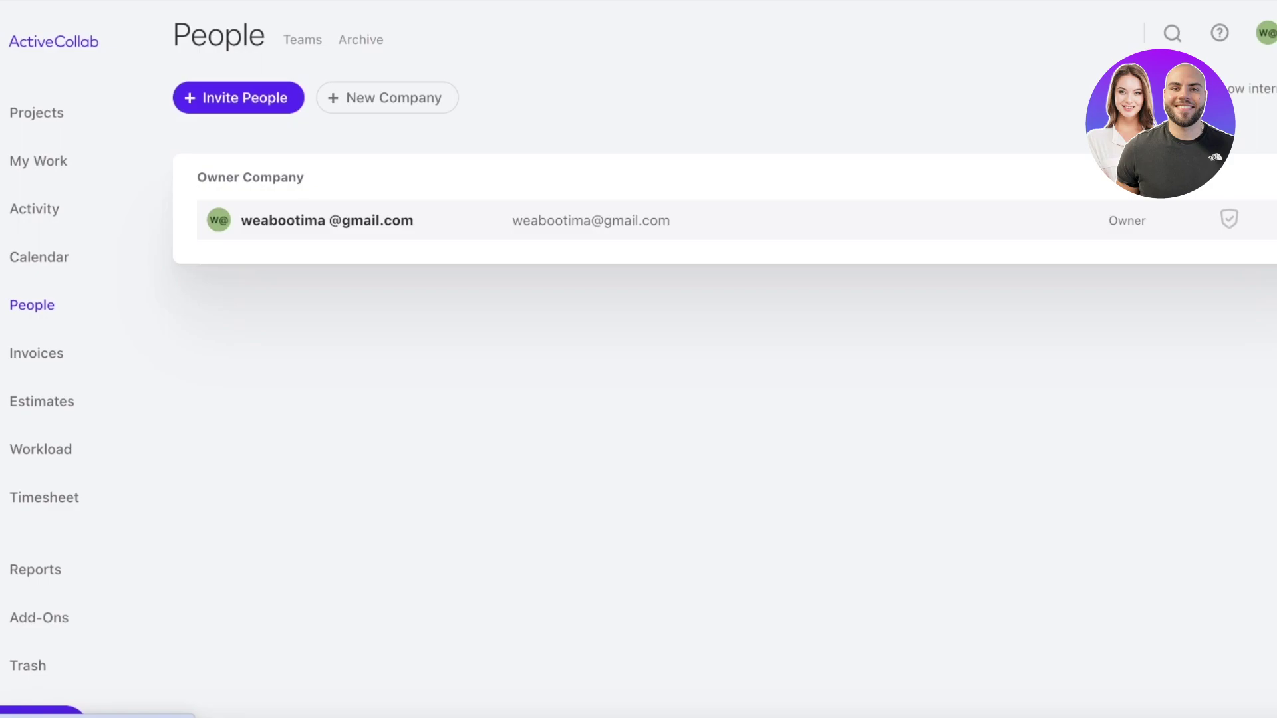
{"action": "left_click", "coordinate": [37, 353]}
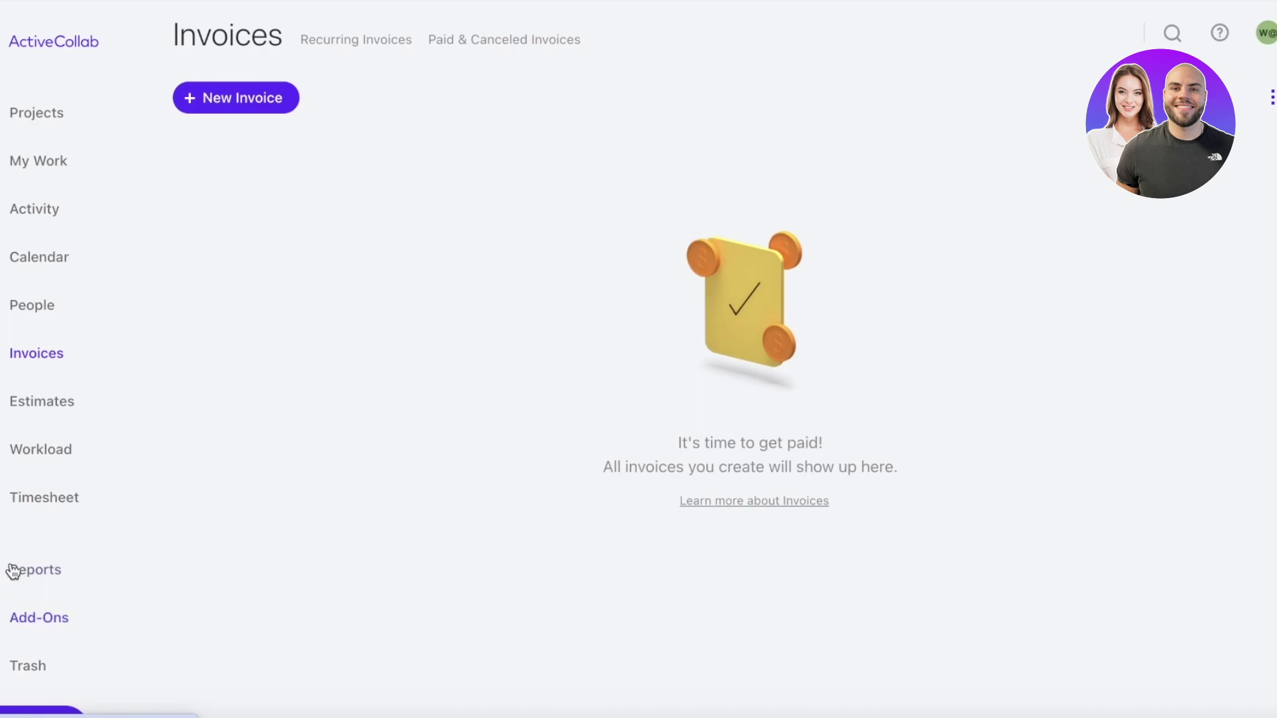
{"action": "left_click", "coordinate": [28, 619]}
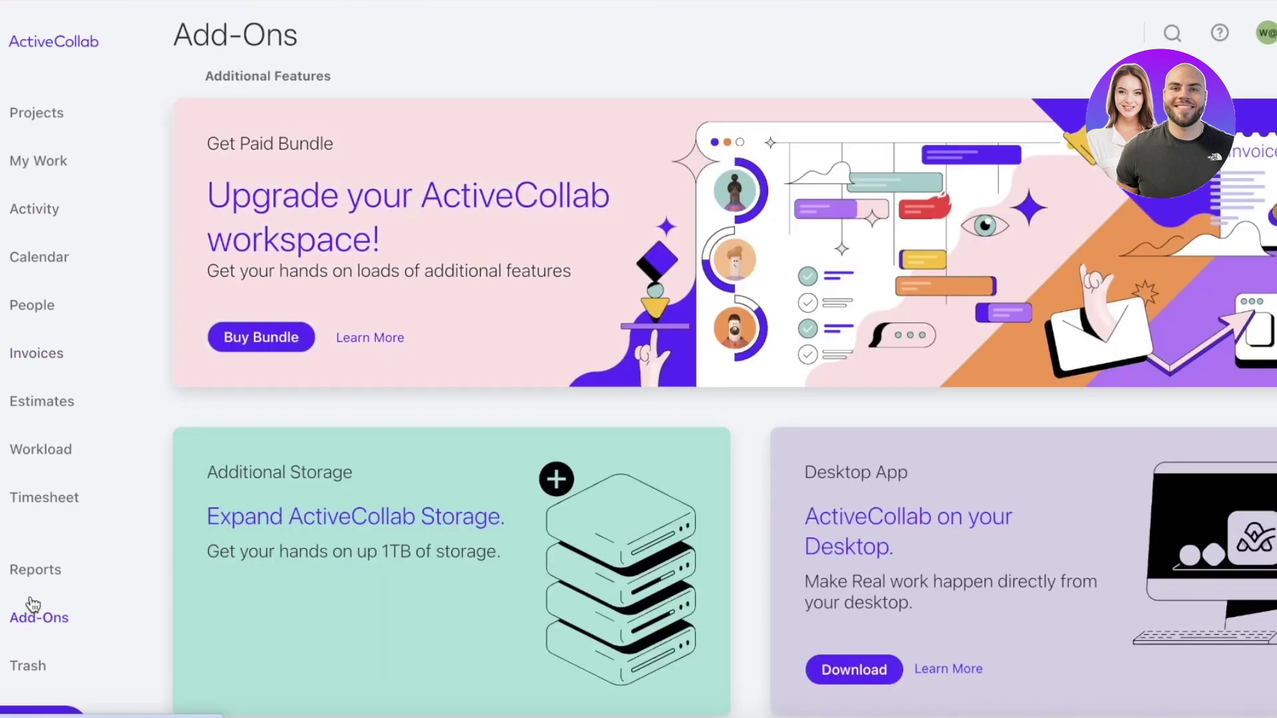
{"action": "scroll", "coordinate": [219, 429], "scroll_direction": "down", "scroll_amount": 6}
{"action": "scroll", "coordinate": [221, 431], "scroll_direction": "down", "scroll_amount": 7}
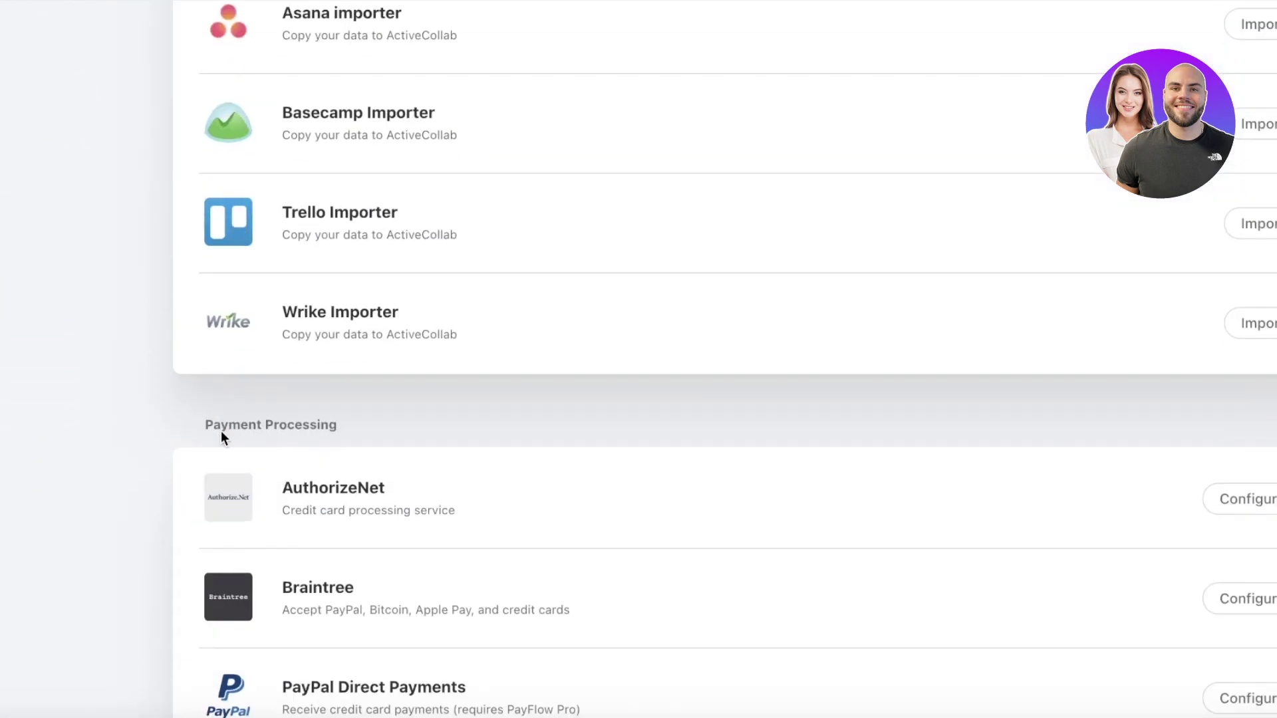
{"action": "scroll", "coordinate": [186, 463], "scroll_direction": "up", "scroll_amount": 14}
{"action": "left_click", "coordinate": [8, 110]}
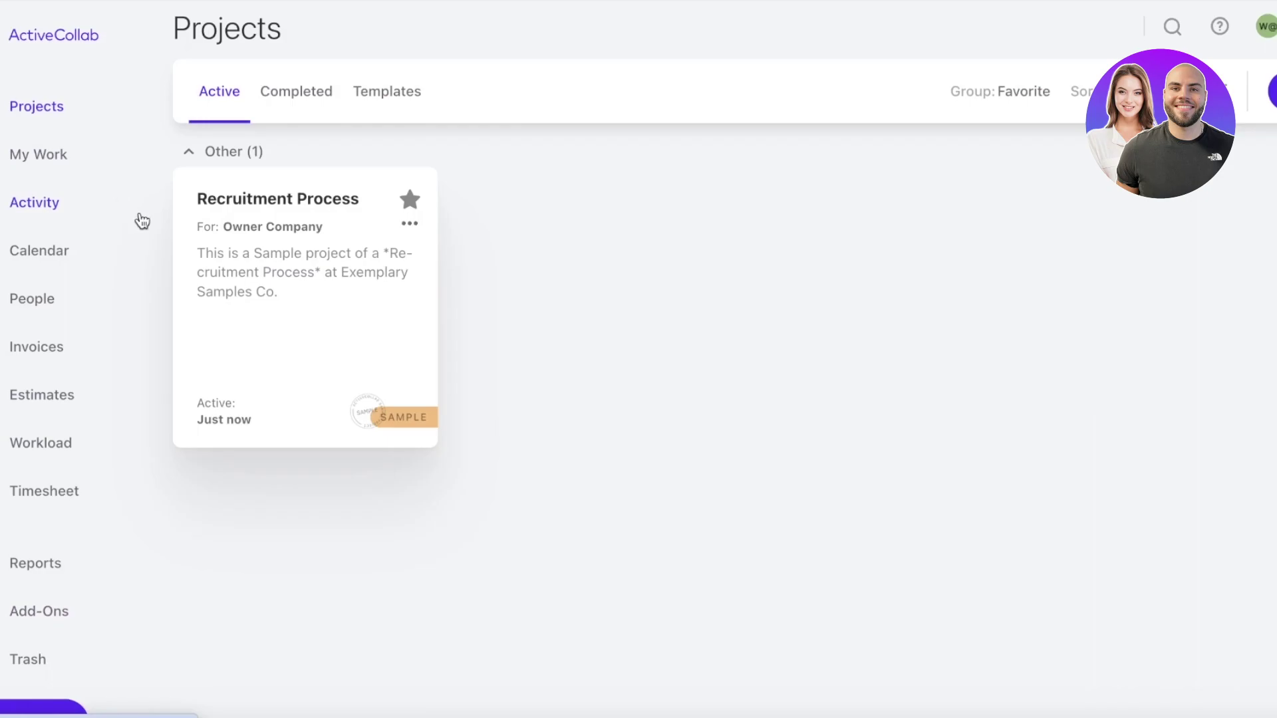
Open Recruitment Process and add a 'Selected Candidate' task list at the end of its board.
{"action": "left_click", "coordinate": [277, 274]}
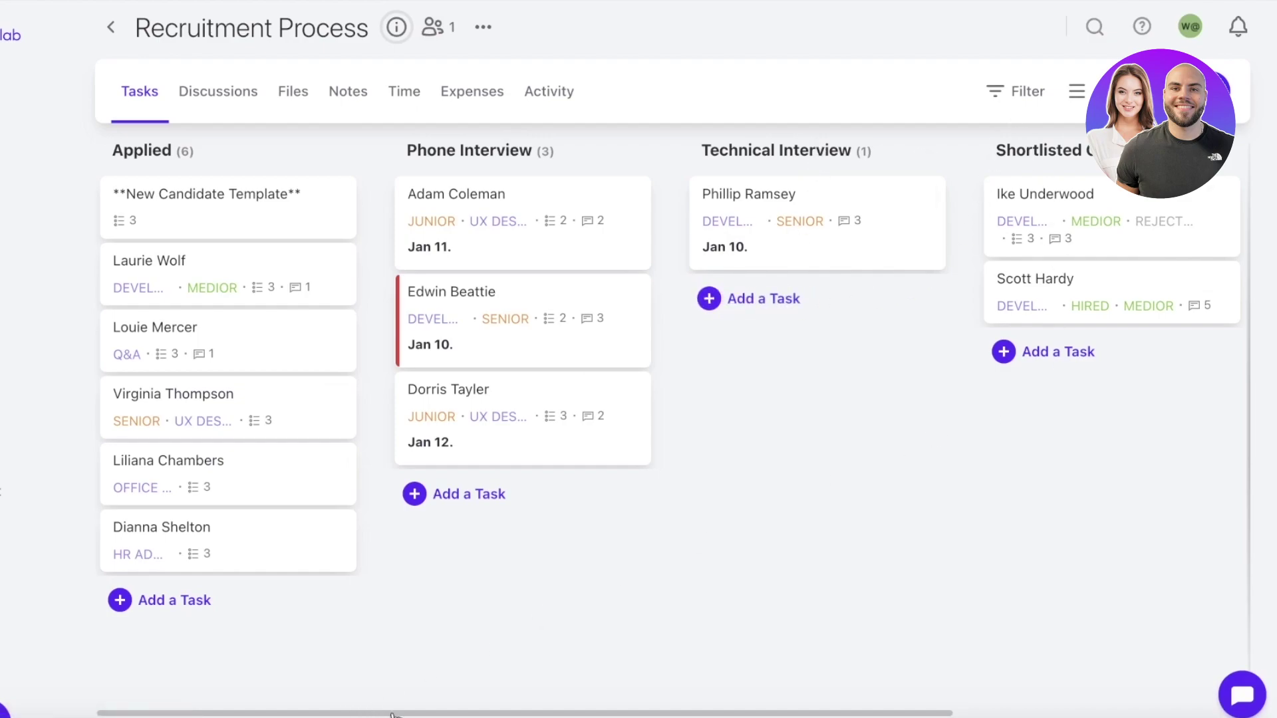
{"action": "left_click_drag", "start_coordinate": [393, 713], "coordinate": [752, 695]}
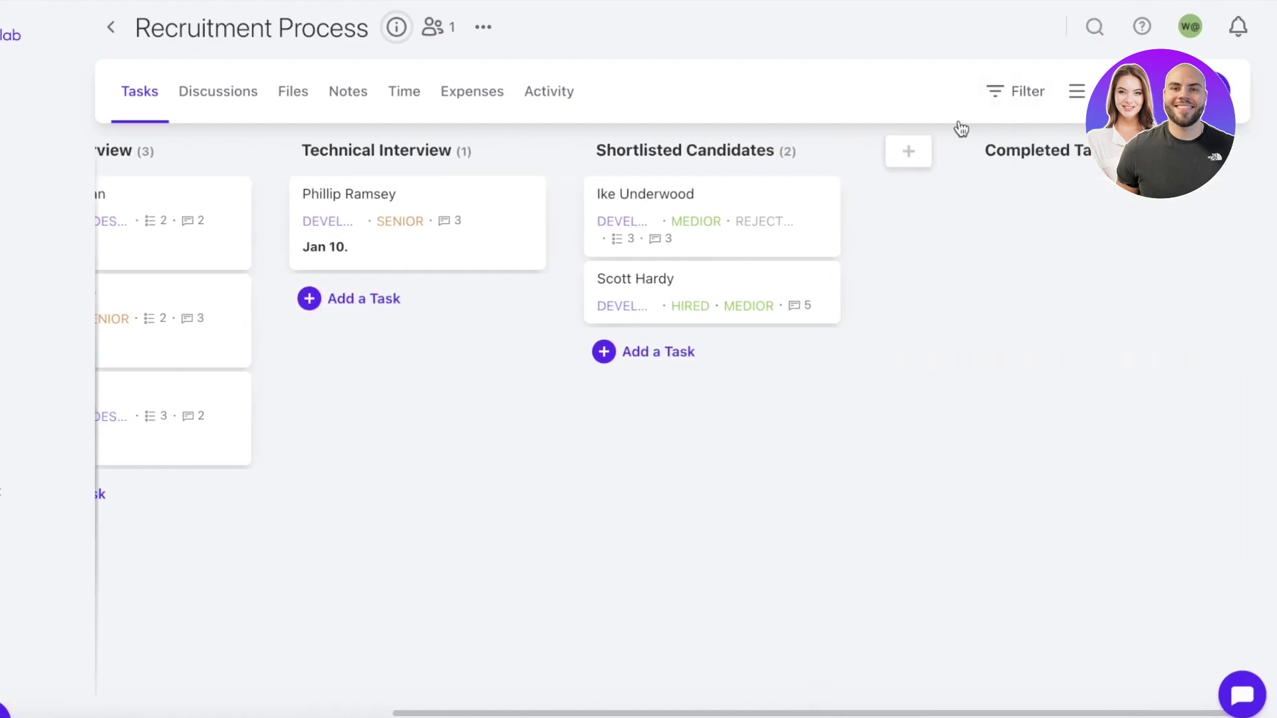
{"action": "left_click", "coordinate": [909, 152]}
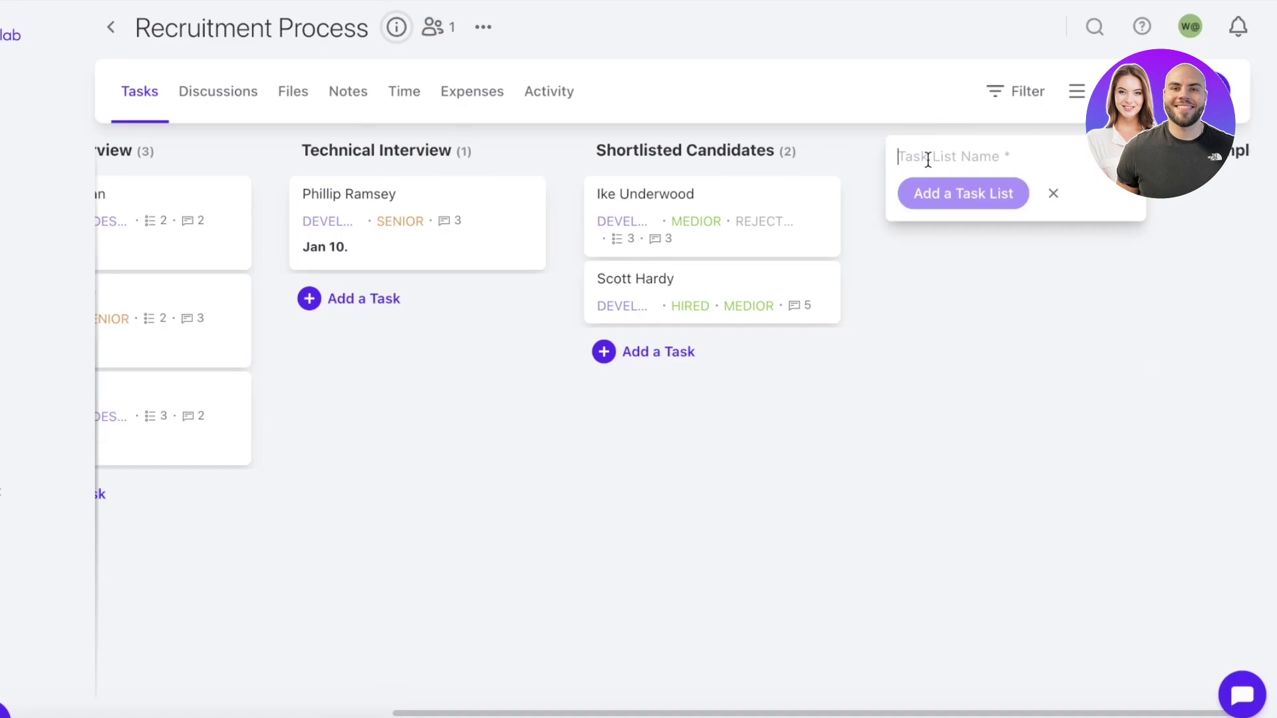
{"action": "type", "text": "Selected"}
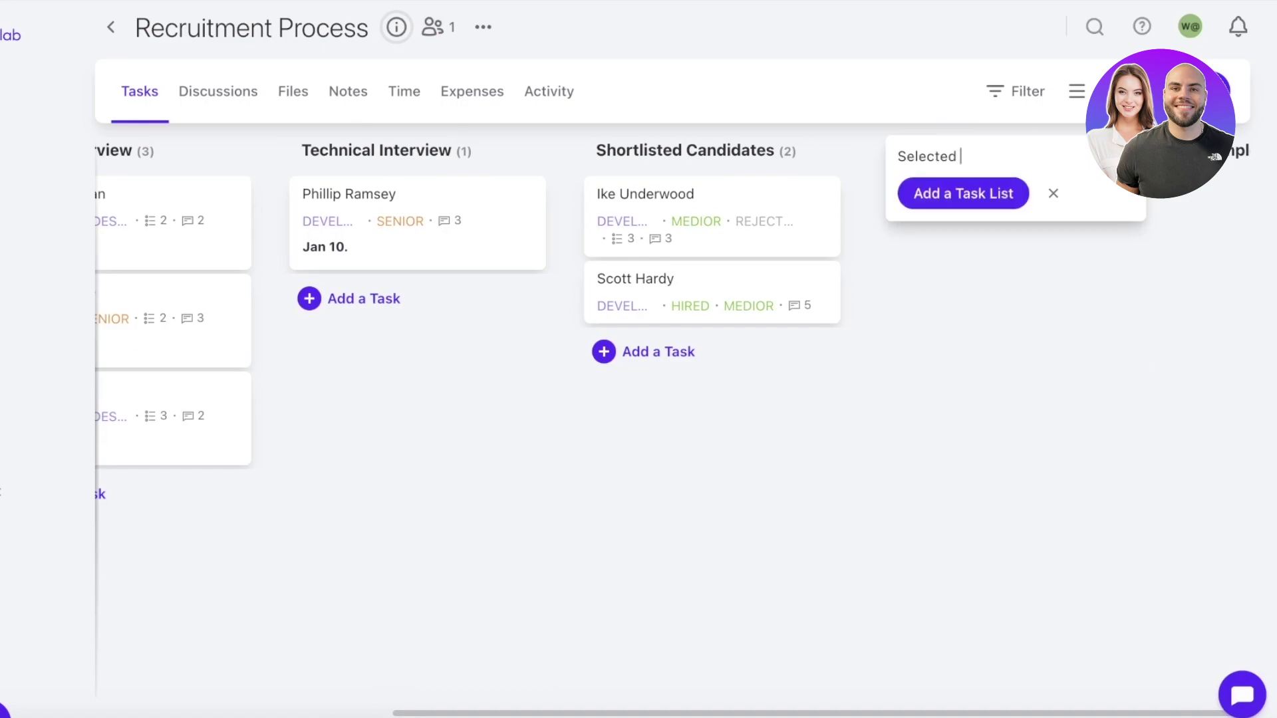
{"action": "type", "text": " Candidate"}
{"action": "key", "text": "Return"}
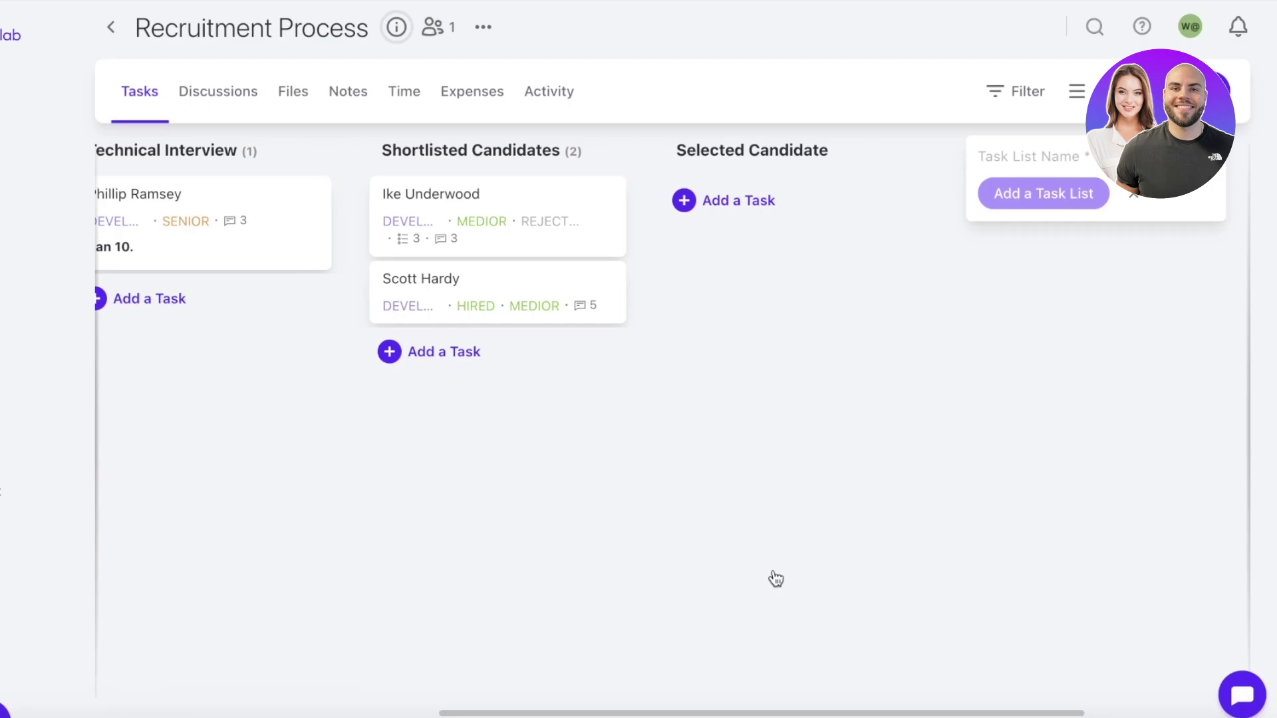
Browse the project's Discussions, Files, Notes and Time tabs, the Tasks board, then Files again.
{"action": "scroll", "coordinate": [985, 713], "scroll_direction": "left", "scroll_amount": 8}
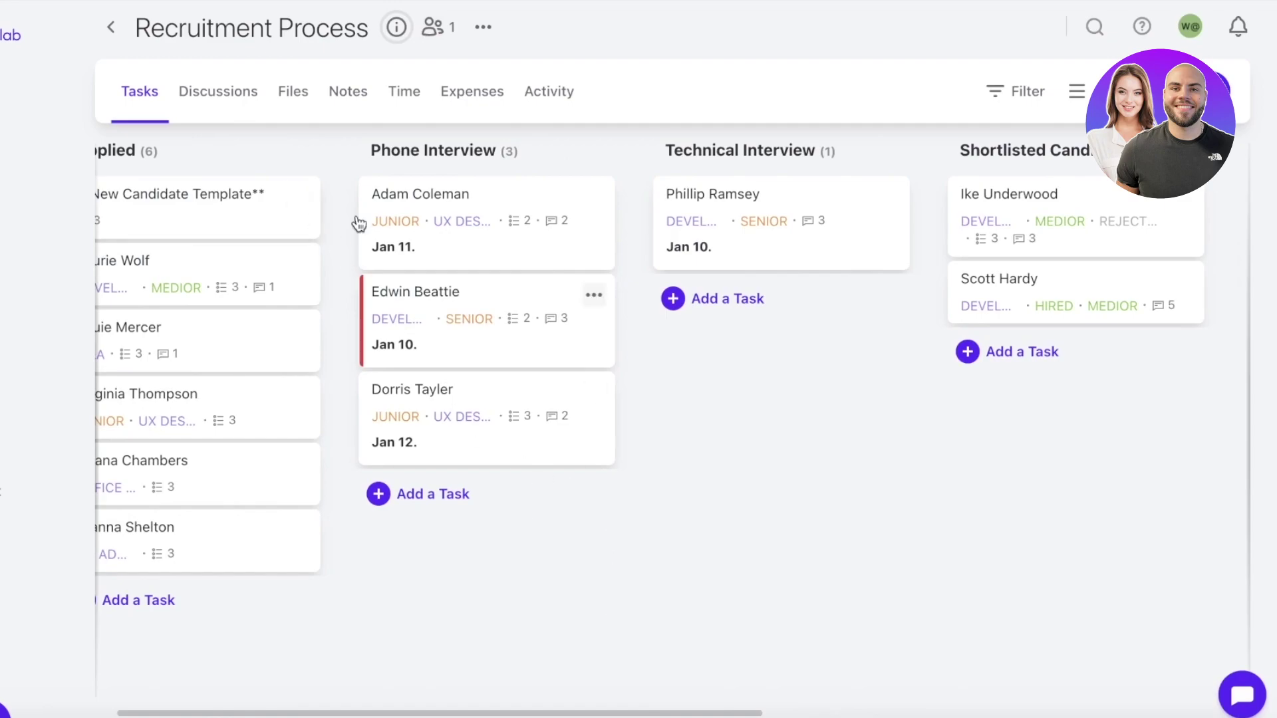
{"action": "left_click", "coordinate": [242, 108]}
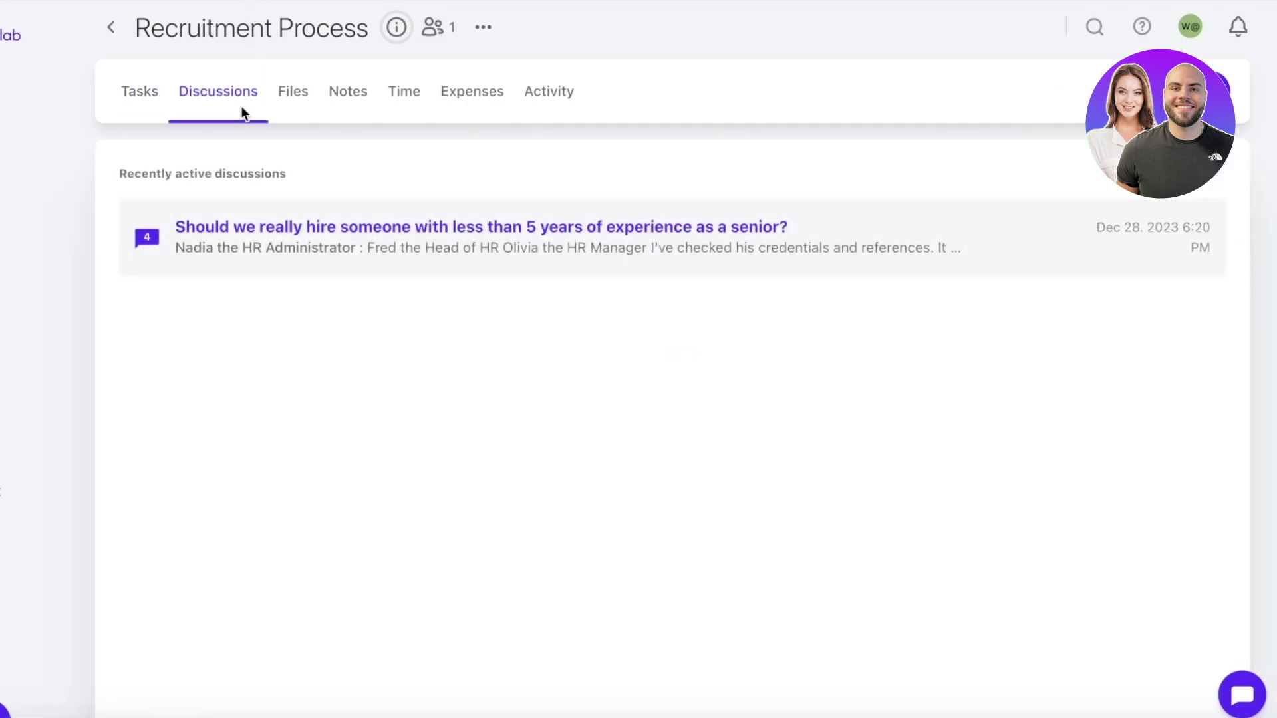
{"action": "left_click", "coordinate": [317, 93]}
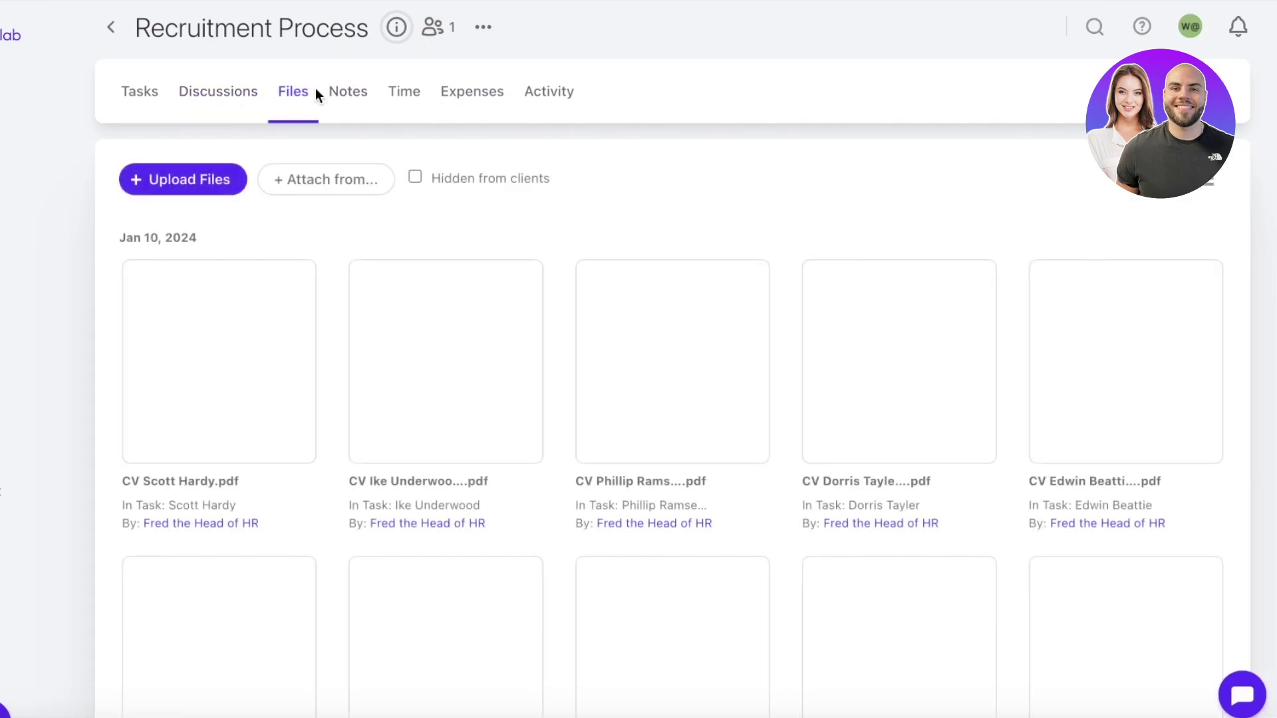
{"action": "left_click", "coordinate": [365, 98]}
{"action": "left_click", "coordinate": [406, 108]}
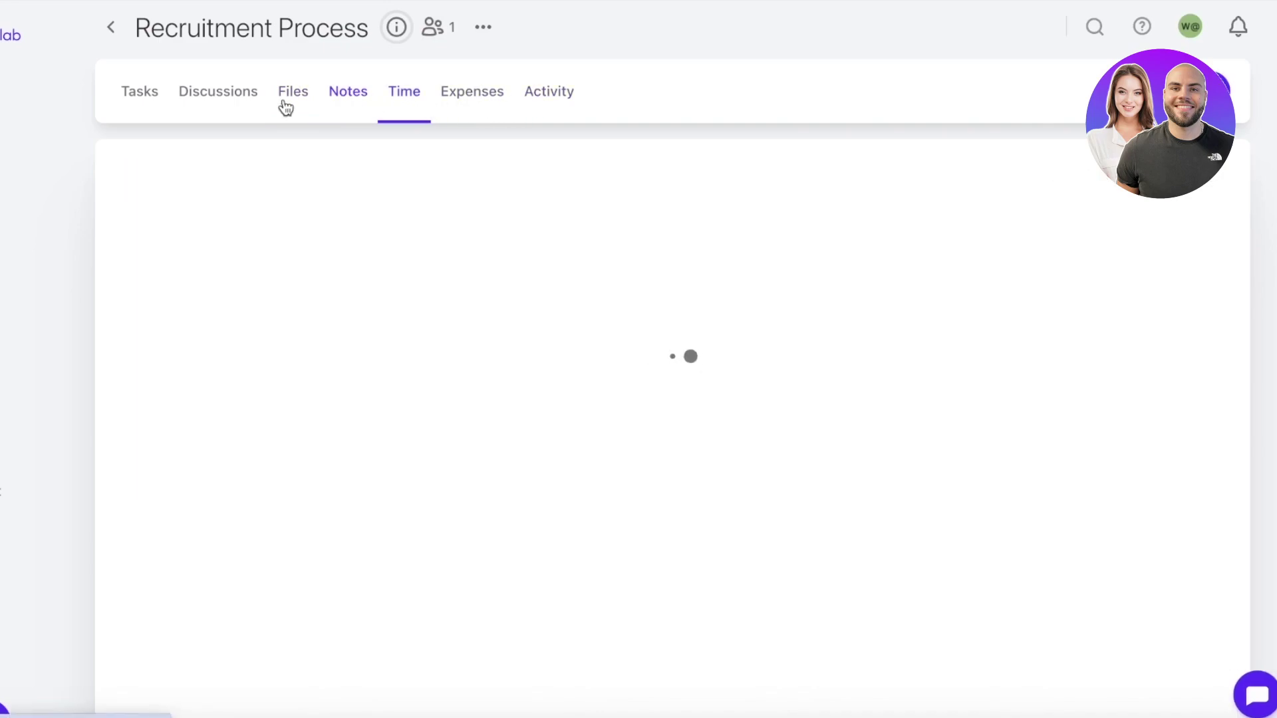
{"action": "left_click", "coordinate": [140, 94]}
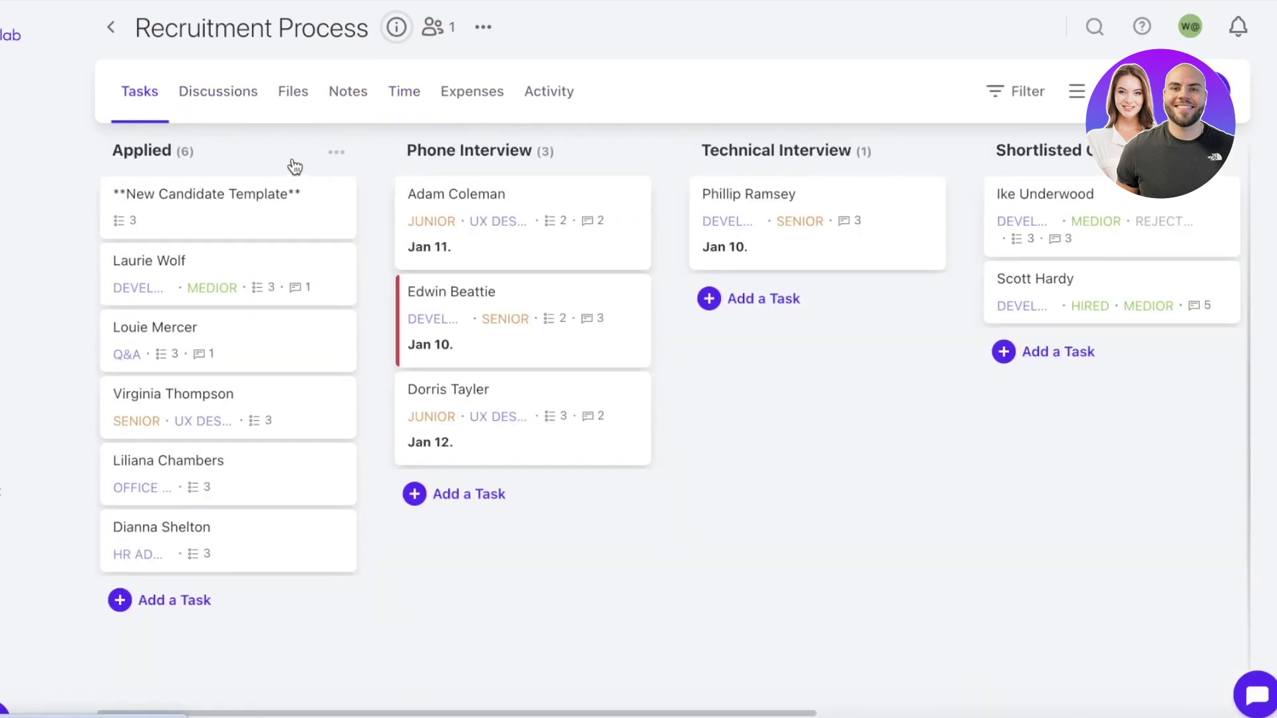
{"action": "left_click", "coordinate": [291, 96]}
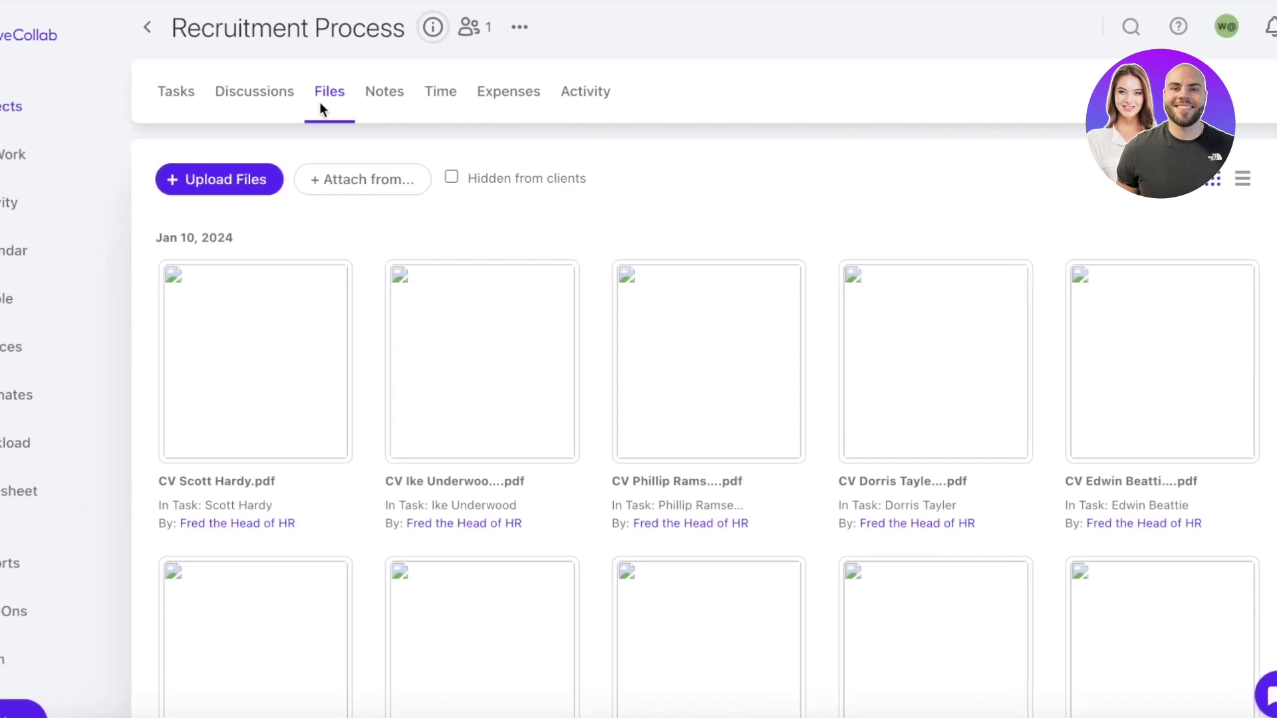
Return to the Projects list showing all projects.
{"action": "scroll", "coordinate": [565, 266], "scroll_direction": "down", "scroll_amount": 7}
{"action": "scroll", "coordinate": [466, 339], "scroll_direction": "up", "scroll_amount": 7}
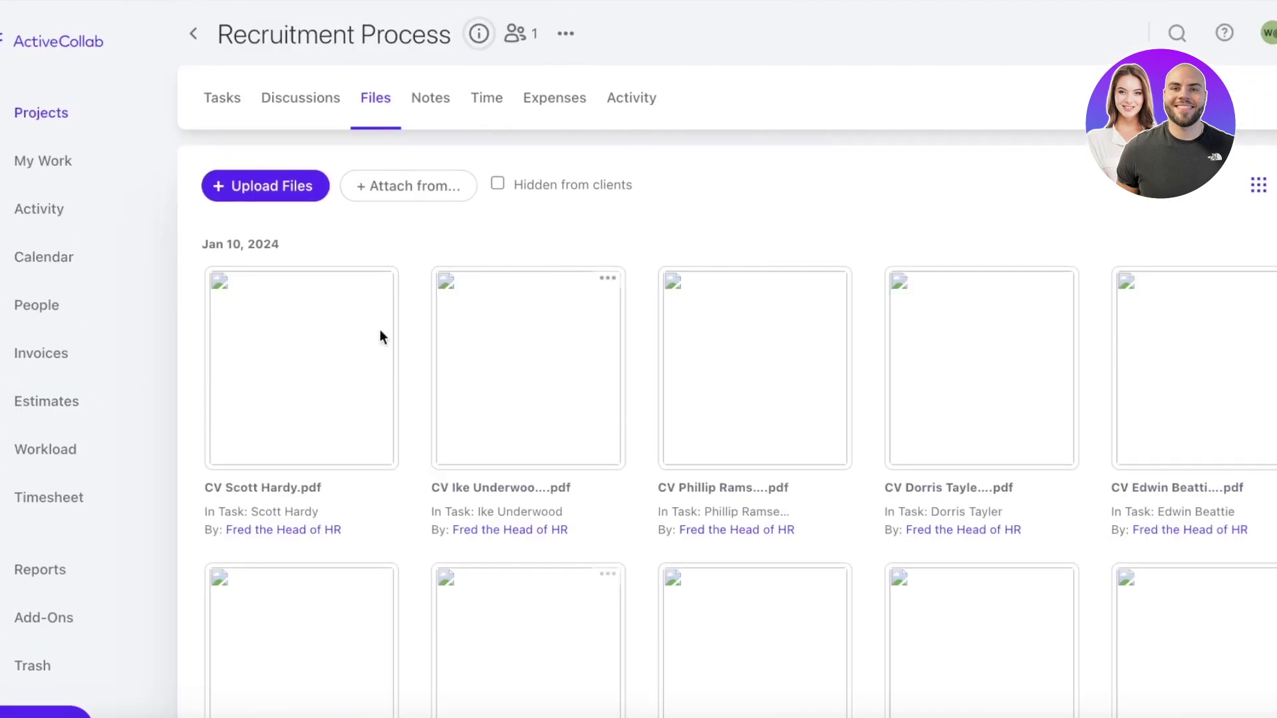
{"action": "left_click", "coordinate": [14, 133]}
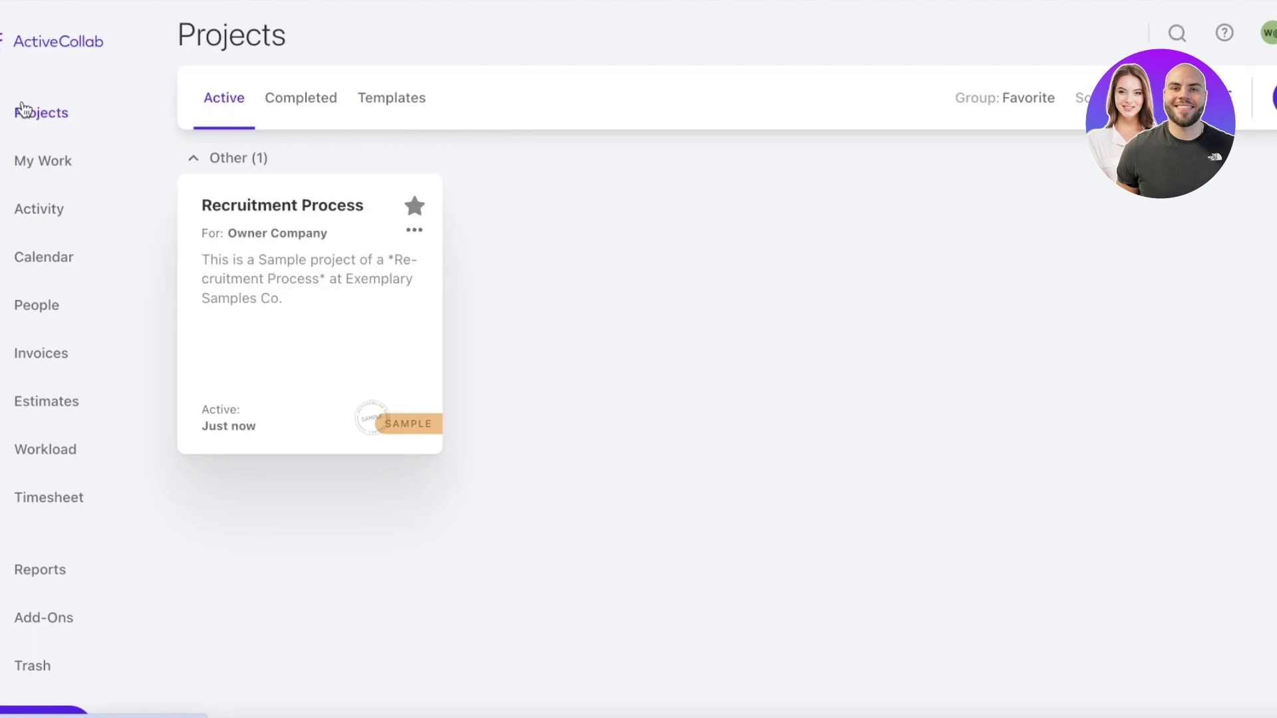
{"action": "scroll", "coordinate": [46, 150], "scroll_direction": "down", "scroll_amount": 2}
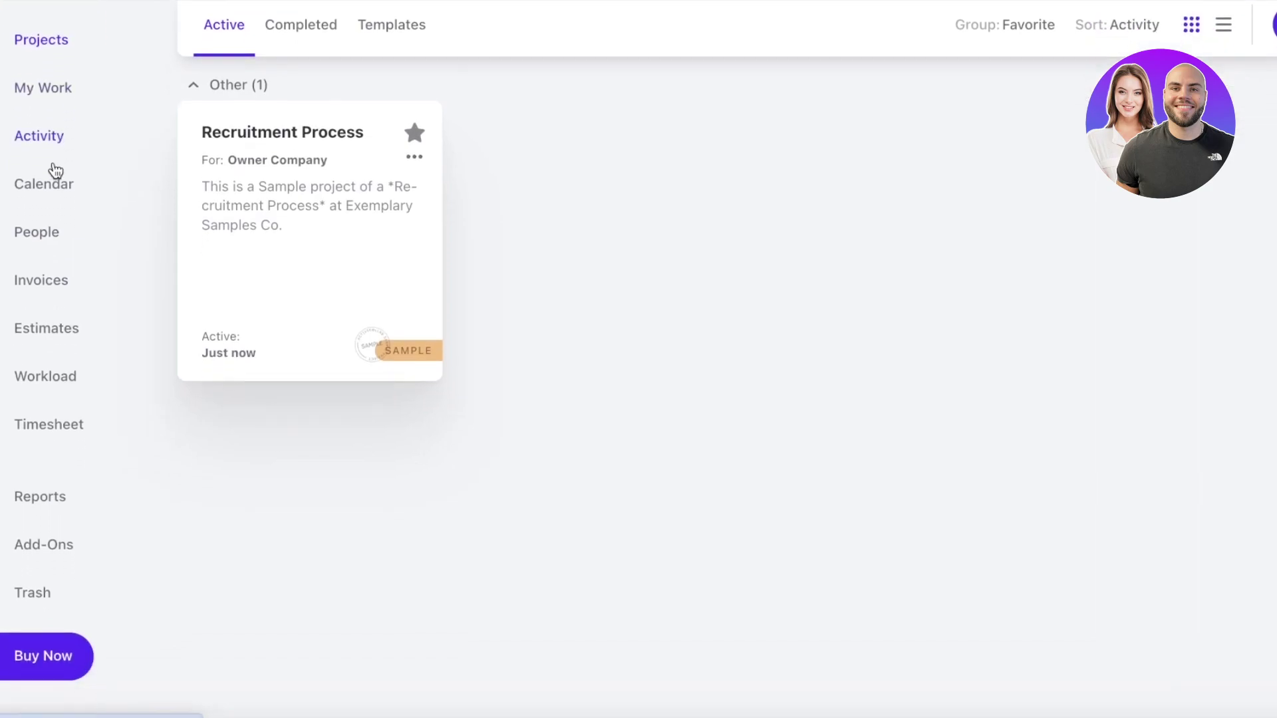
{"action": "scroll", "coordinate": [49, 193], "scroll_direction": "up", "scroll_amount": 2}
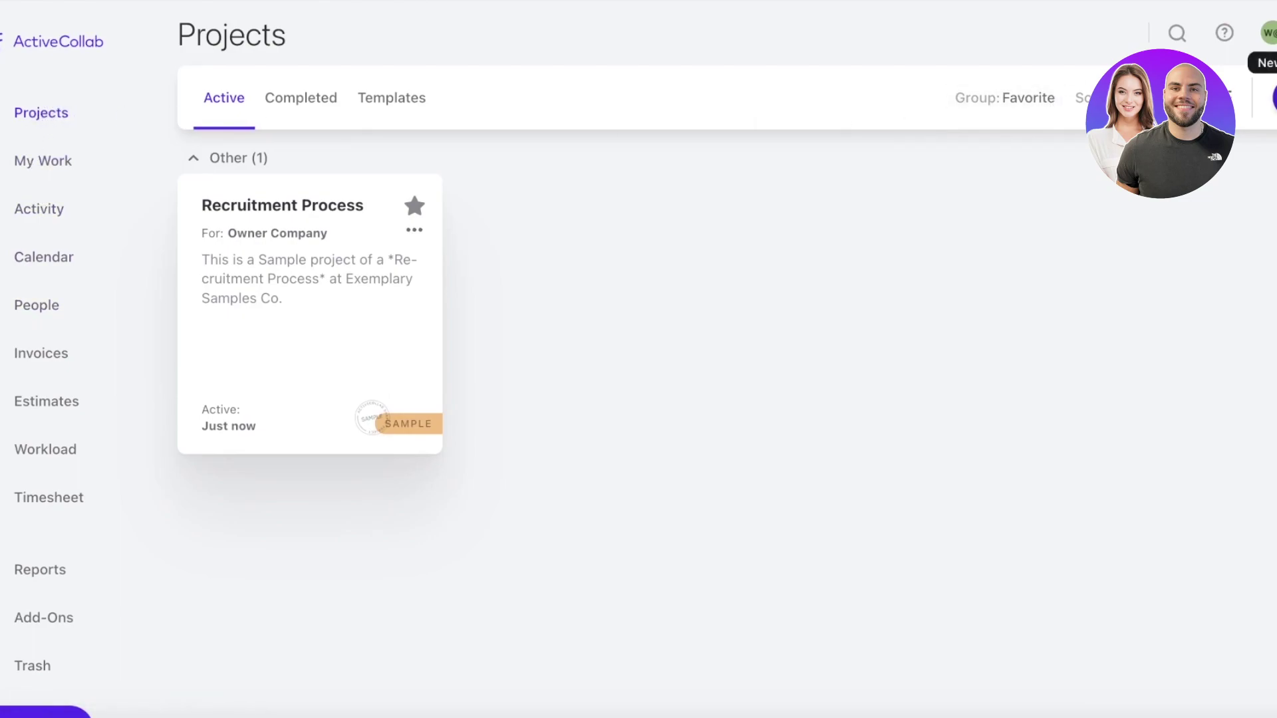
In a new project form, enter name 'Marketing Board' and description 'Initial Launch Estimates'.
{"action": "left_click", "coordinate": [1273, 98]}
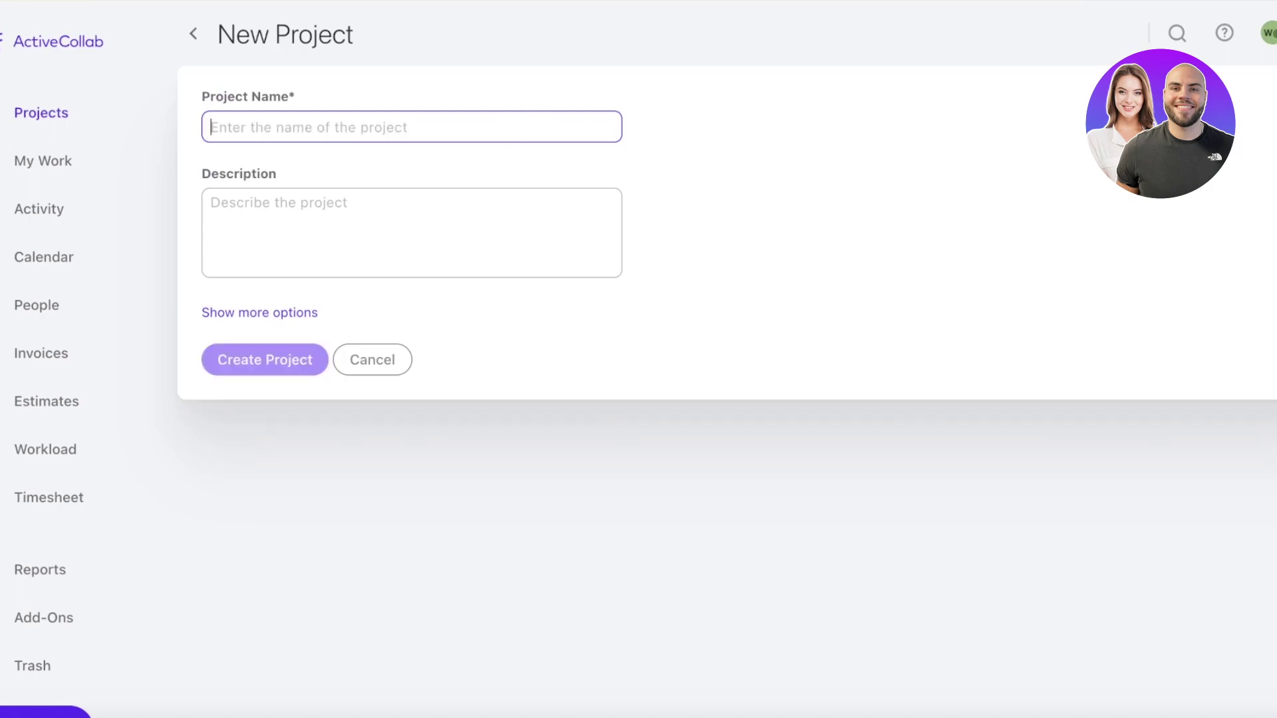
{"action": "type", "text": "Marketing BOard"}
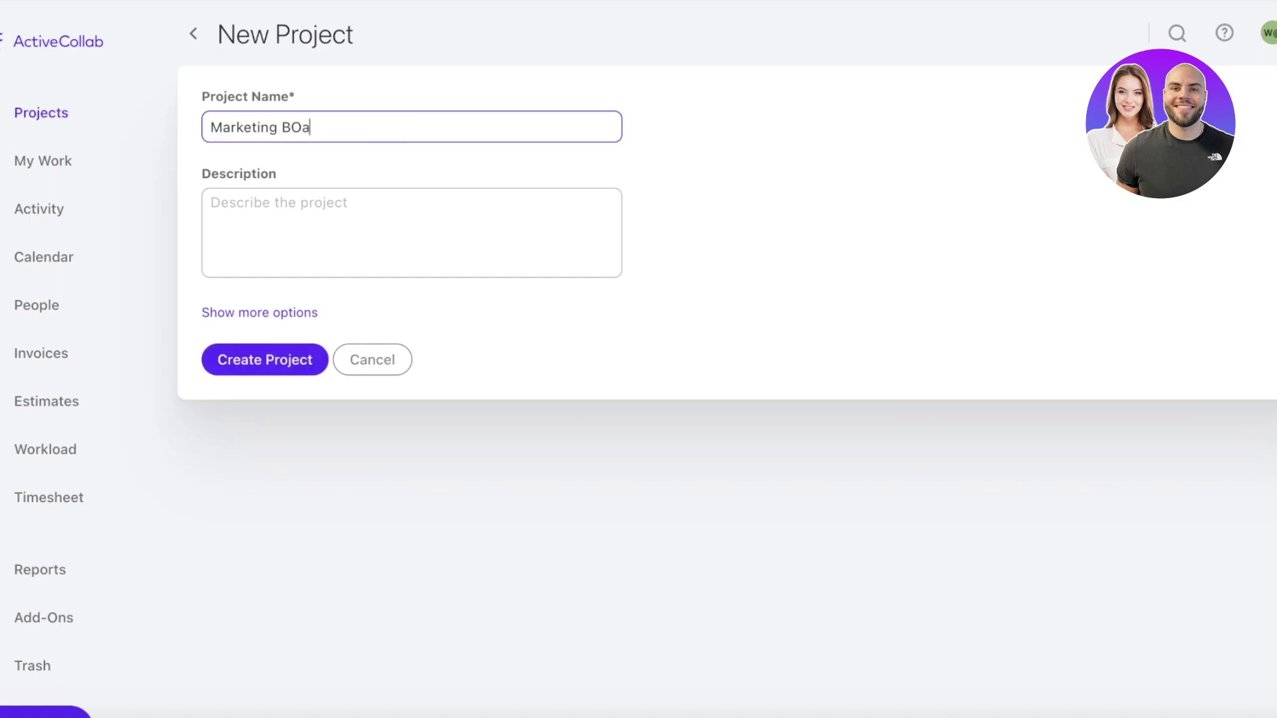
{"action": "key", "text": "BackSpace"}
{"action": "key", "text": "BackSpace"}
{"action": "key", "text": "BackSpace"}
{"action": "key", "text": "BackSpace"}
{"action": "type", "text": "oard"}
{"action": "left_click", "coordinate": [402, 259]}
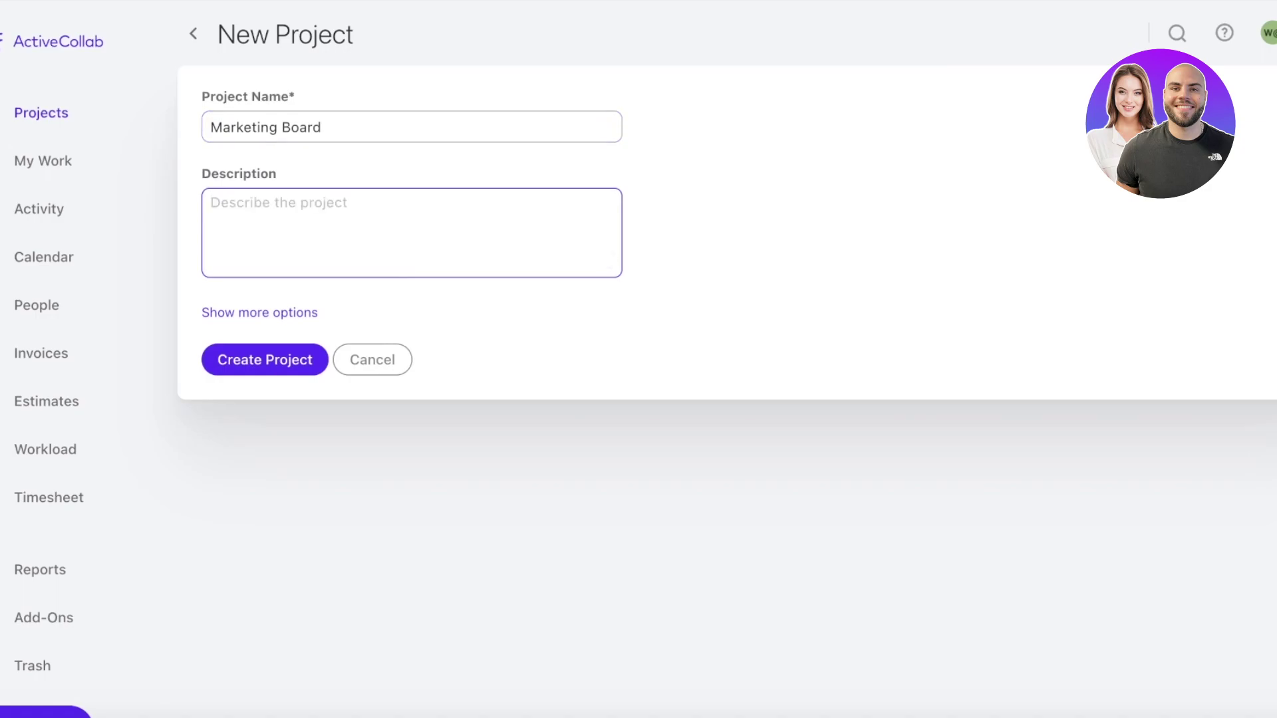
{"action": "type", "text": "Initial Launch Estimates"}
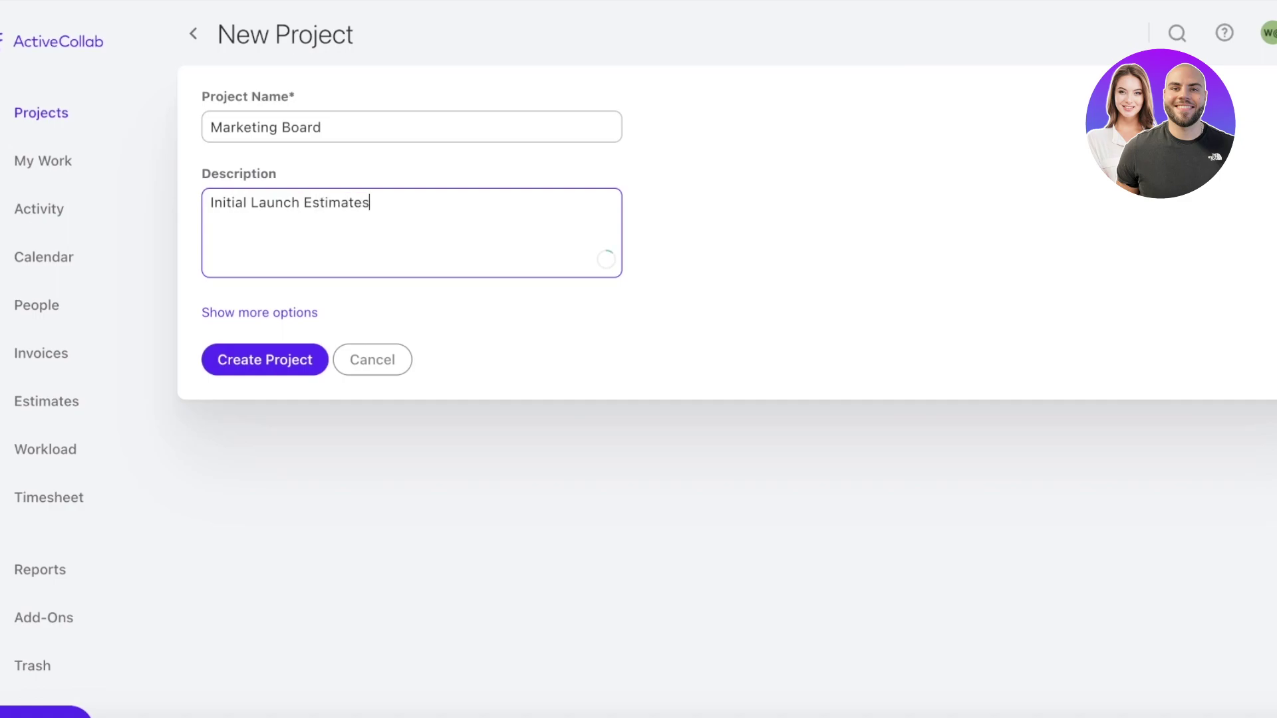
Expand more project options and review the Template and Category choices without changing them.
{"action": "left_click", "coordinate": [238, 314]}
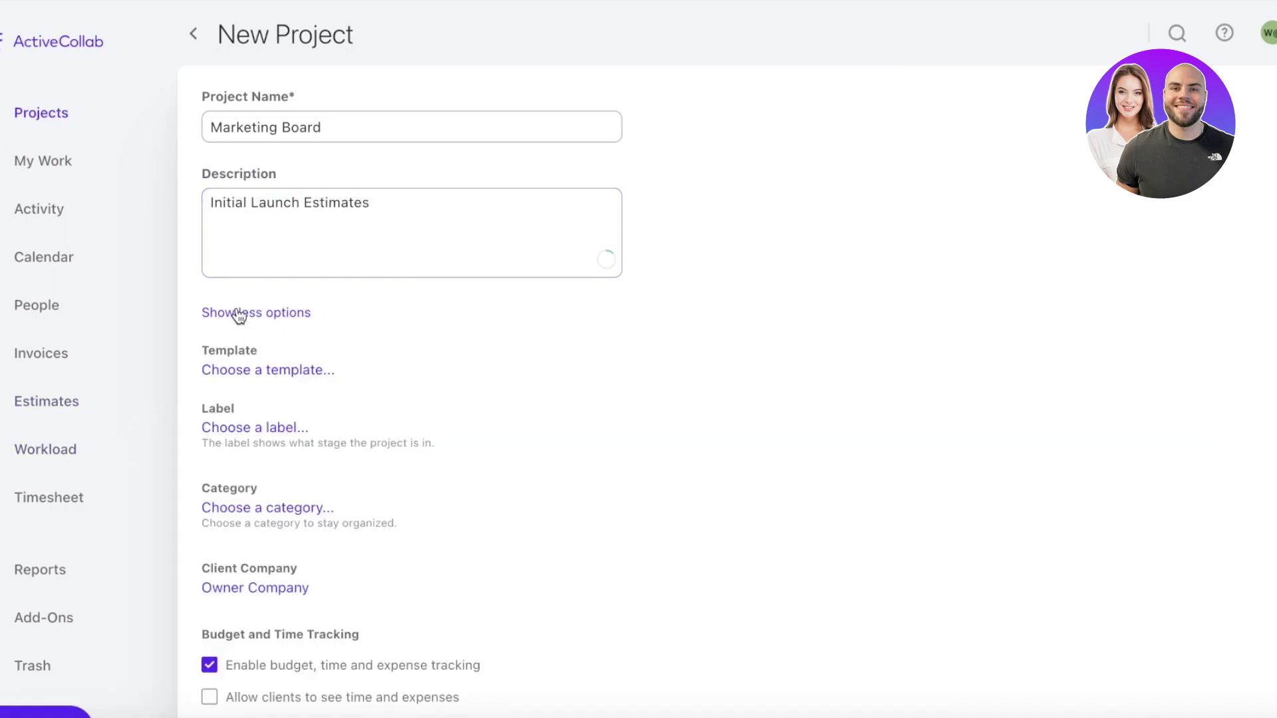
{"action": "left_click", "coordinate": [253, 371]}
{"action": "left_click", "coordinate": [589, 374]}
{"action": "scroll", "coordinate": [559, 386], "scroll_direction": "down", "scroll_amount": 3}
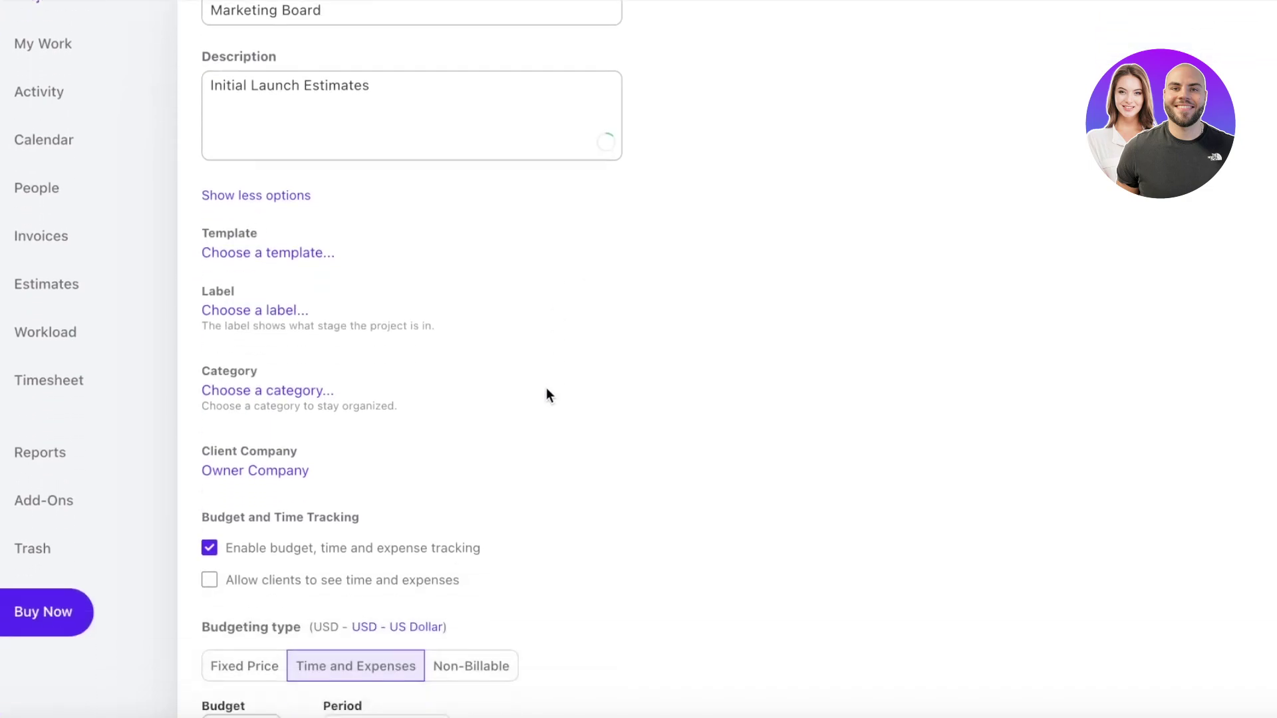
{"action": "left_click", "coordinate": [329, 360]}
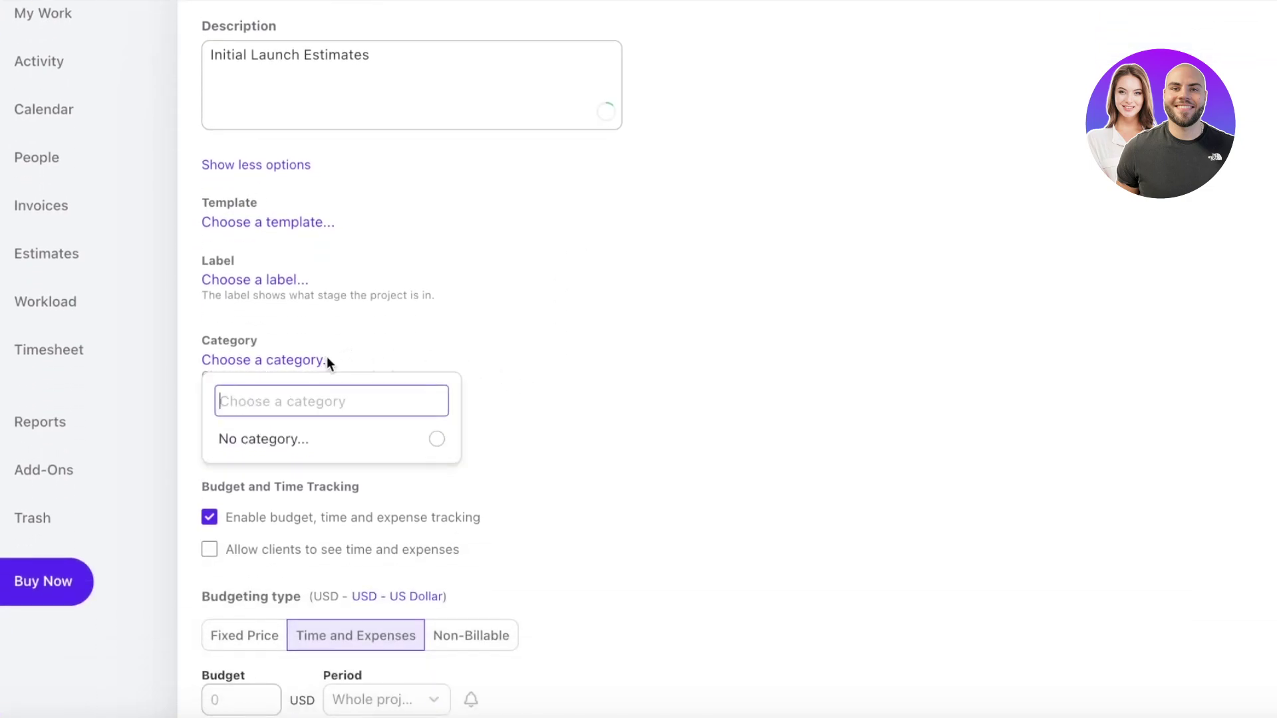
{"action": "left_click", "coordinate": [518, 336]}
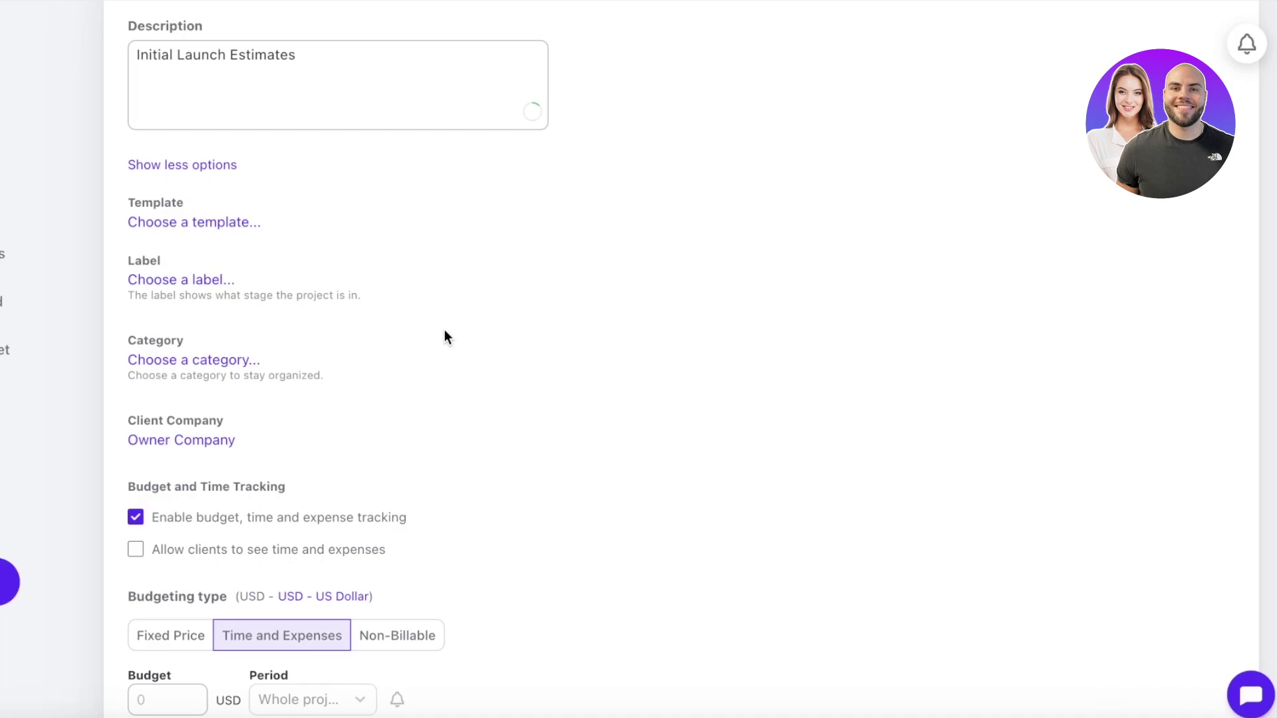
Keep Owner Company as the client and toggle client visibility of time and expenses.
{"action": "left_click", "coordinate": [200, 442]}
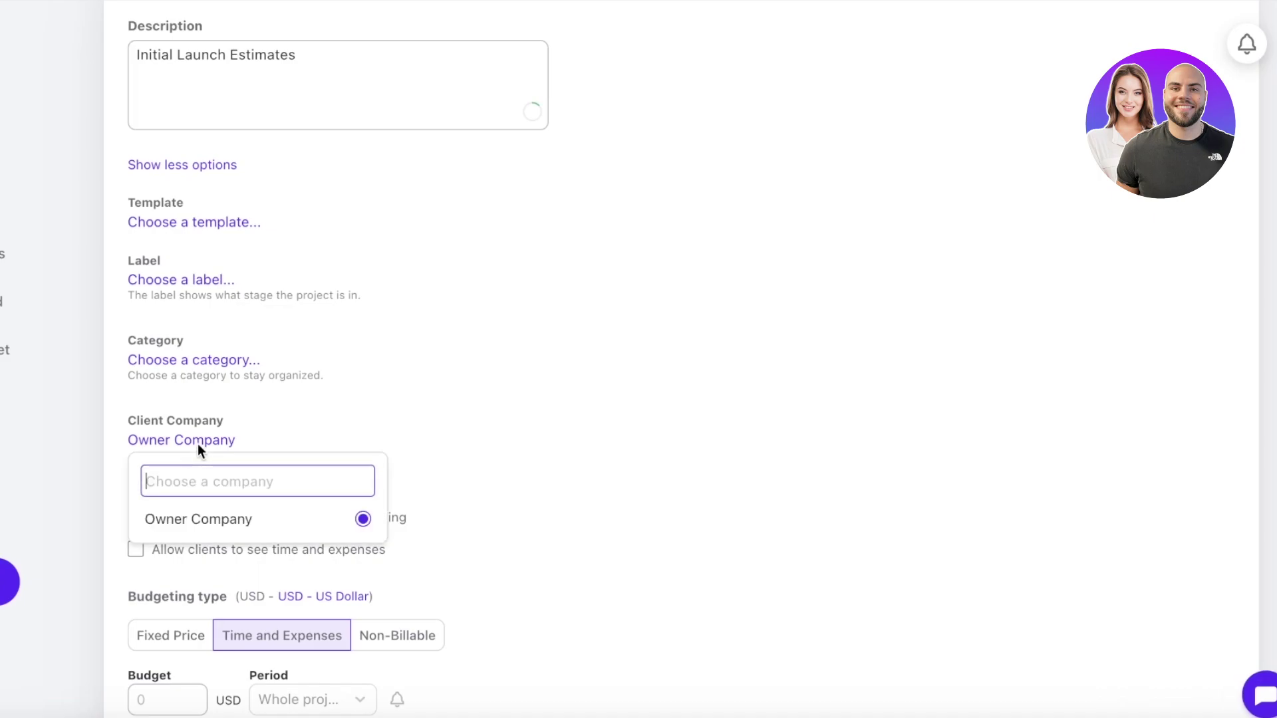
{"action": "left_click", "coordinate": [480, 420]}
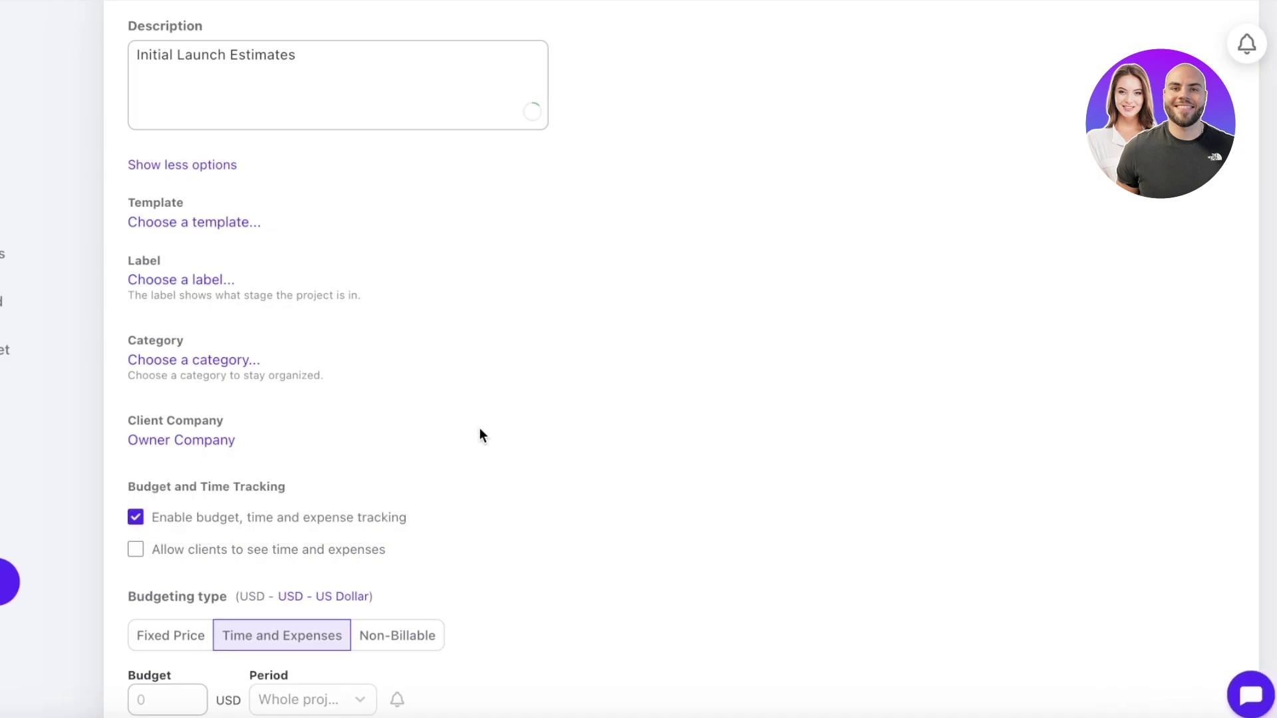
{"action": "scroll", "coordinate": [480, 428], "scroll_direction": "down", "scroll_amount": 3}
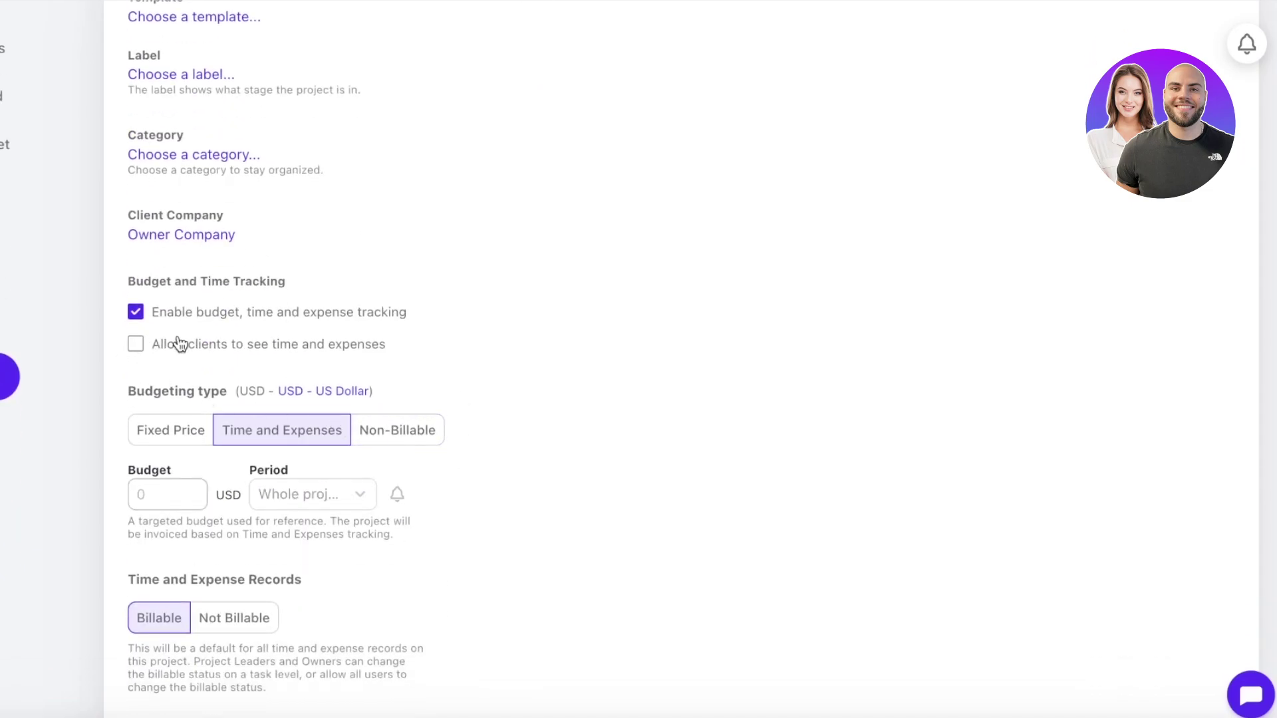
{"action": "left_click", "coordinate": [136, 347]}
Choose Fixed Price budgeting and make time and expense records not billable by default.
{"action": "left_click", "coordinate": [155, 439]}
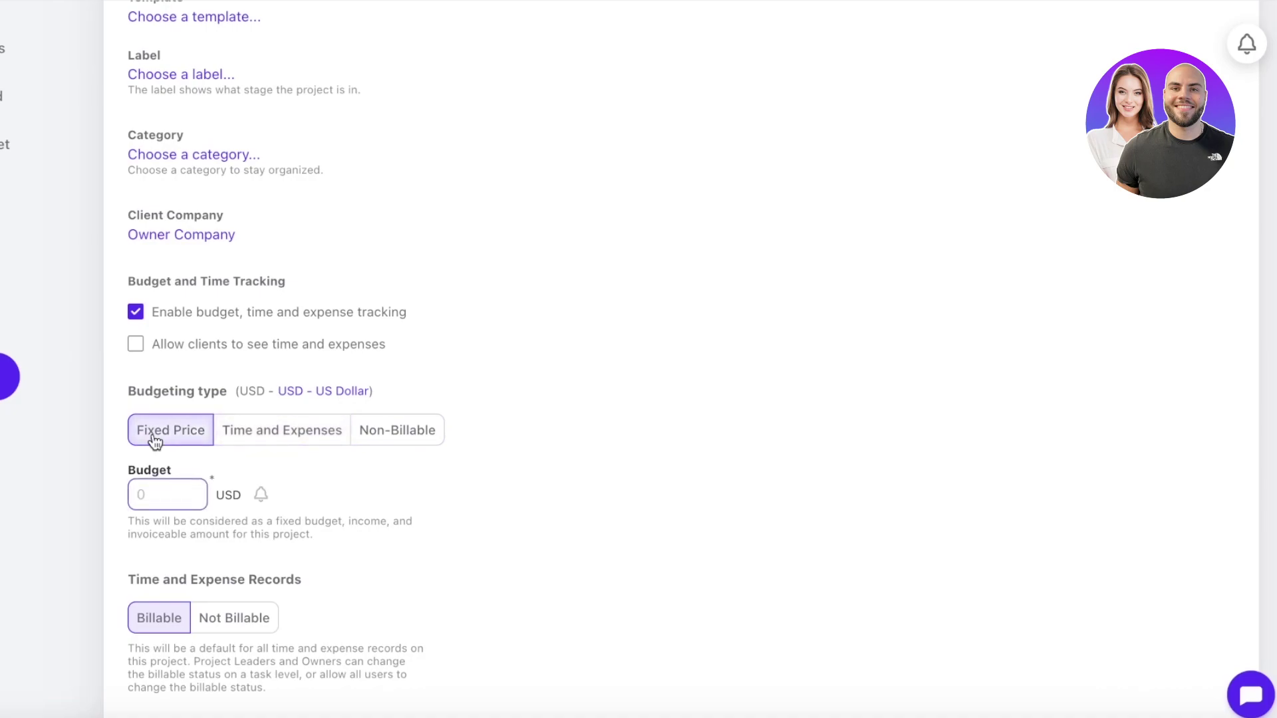
{"action": "scroll", "coordinate": [154, 437], "scroll_direction": "down", "scroll_amount": 4}
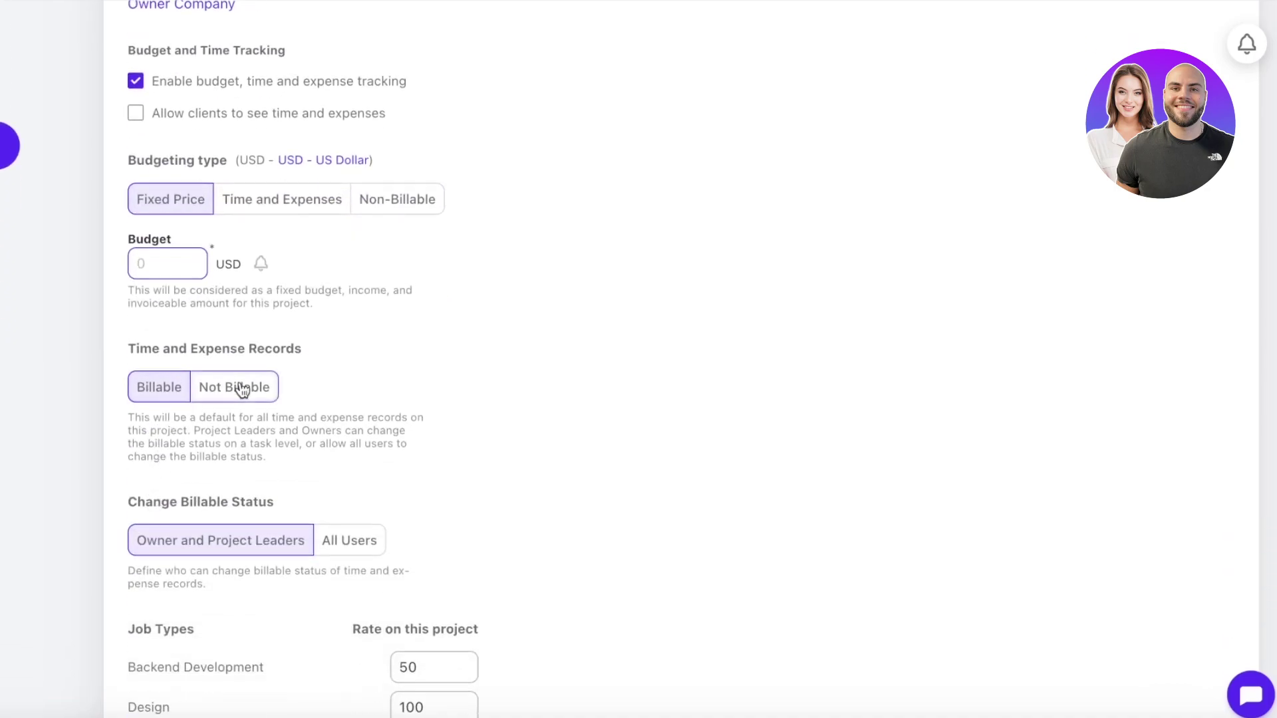
{"action": "left_click", "coordinate": [262, 383]}
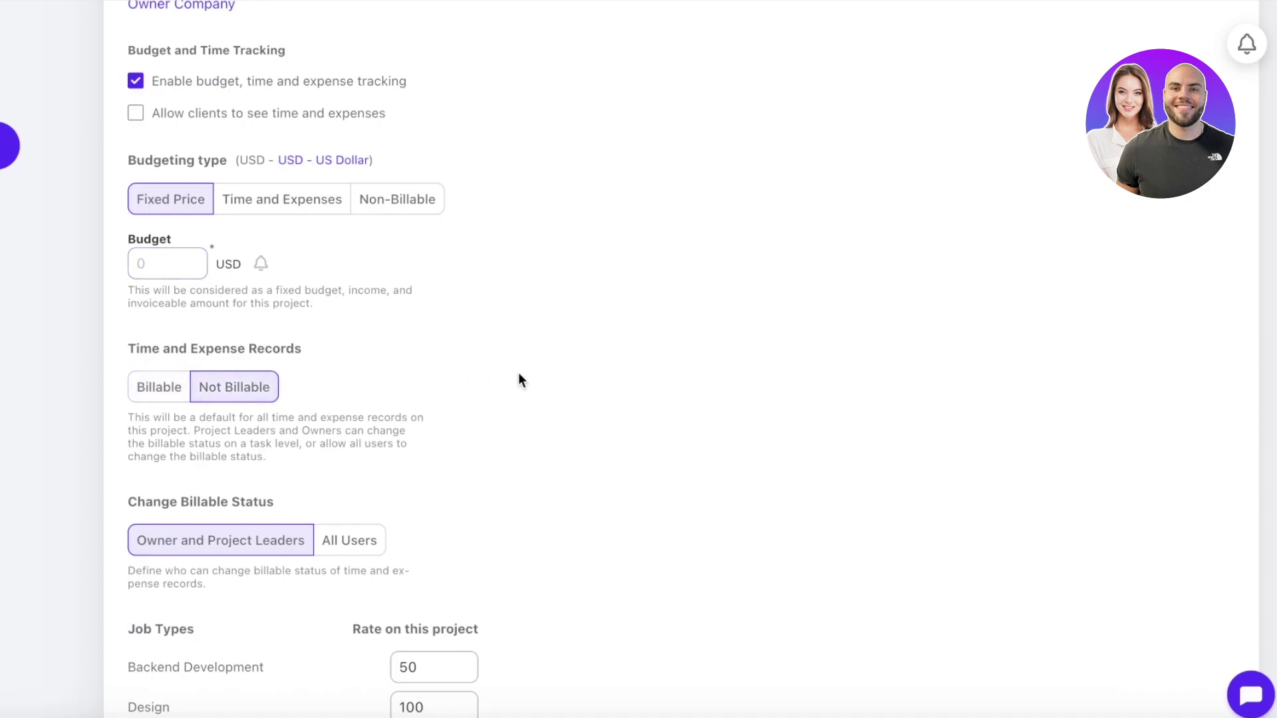
{"action": "scroll", "coordinate": [422, 511], "scroll_direction": "down", "scroll_amount": 1}
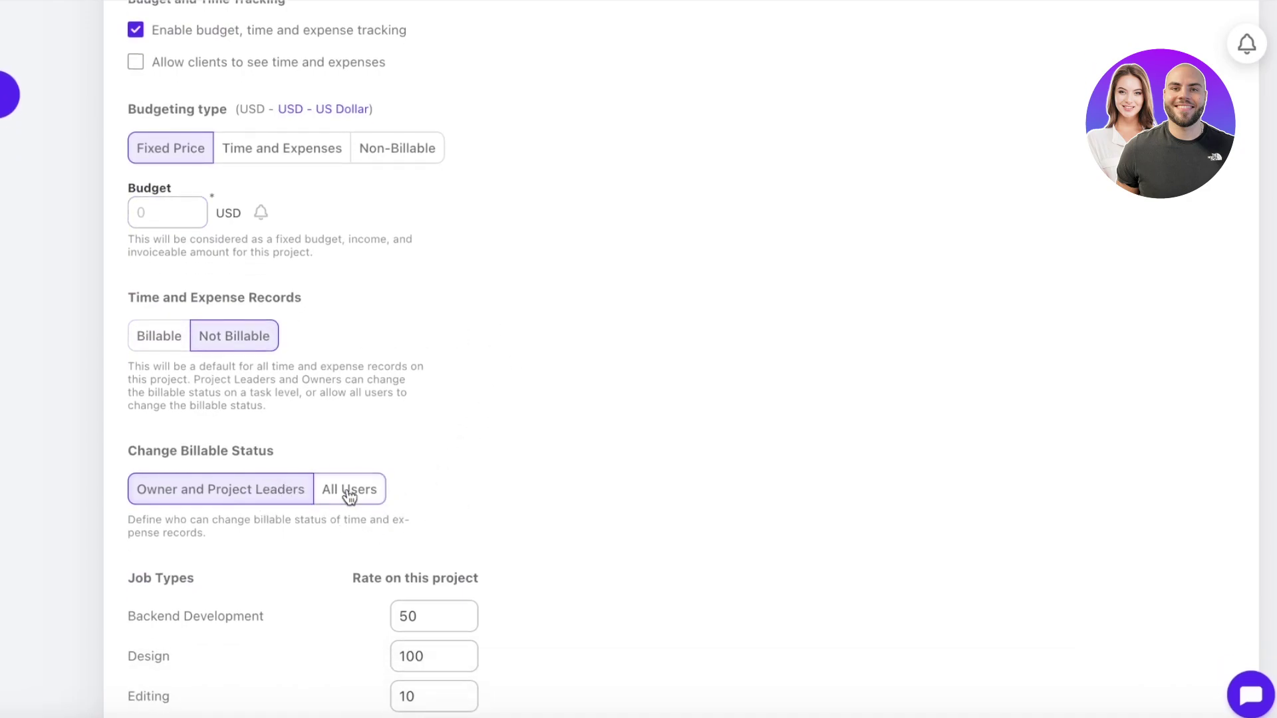
{"action": "scroll", "coordinate": [330, 493], "scroll_direction": "down", "scroll_amount": 4}
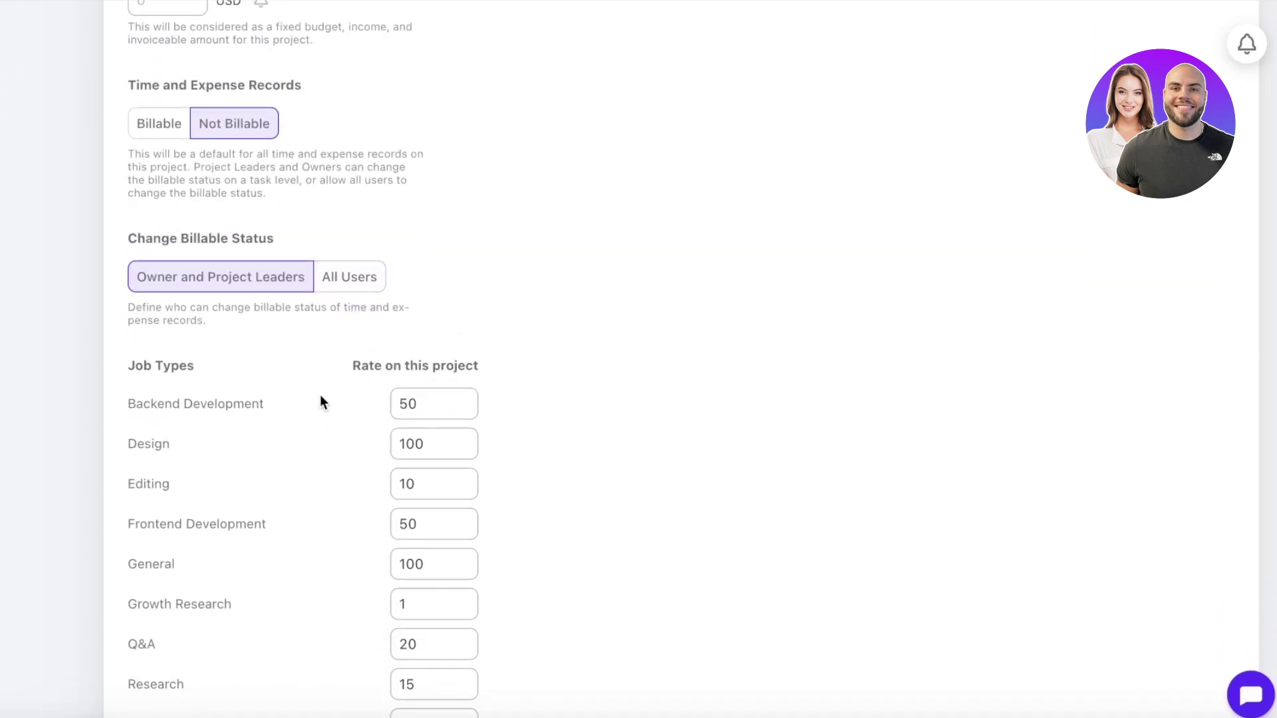
{"action": "scroll", "coordinate": [319, 402], "scroll_direction": "down", "scroll_amount": 4}
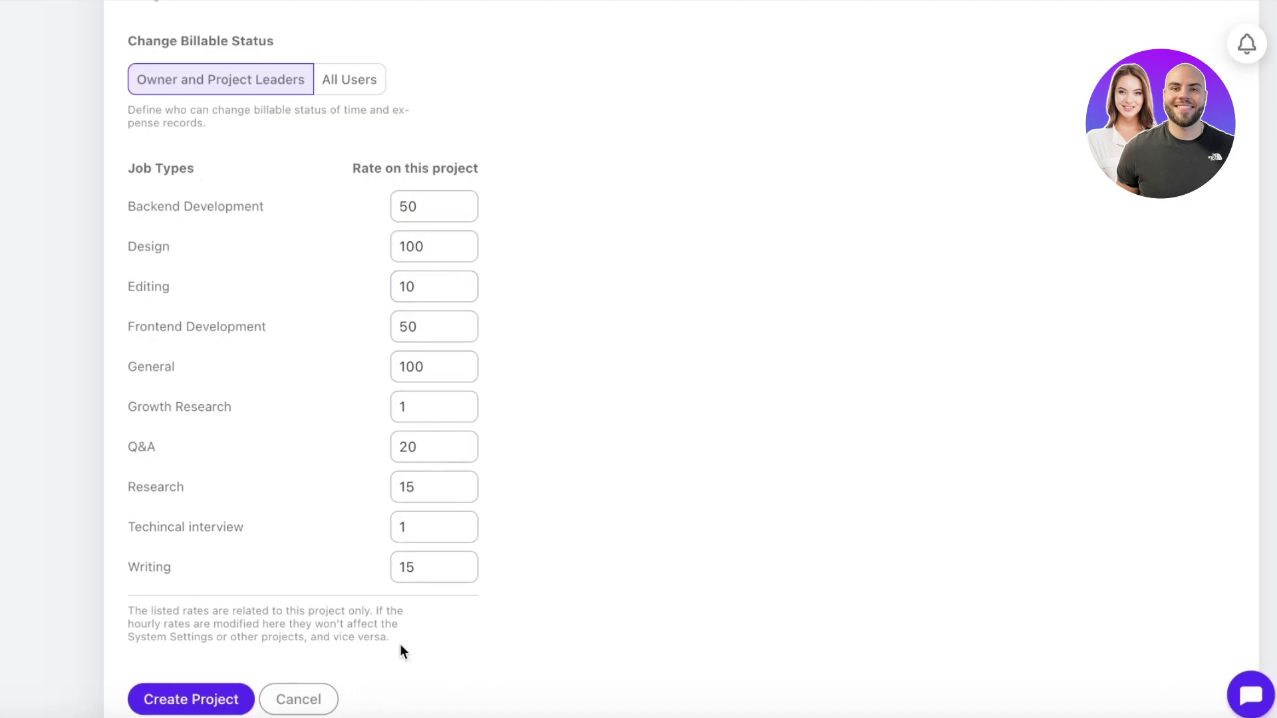
Enter a 1000 USD budget and create the project.
{"action": "left_click", "coordinate": [188, 708]}
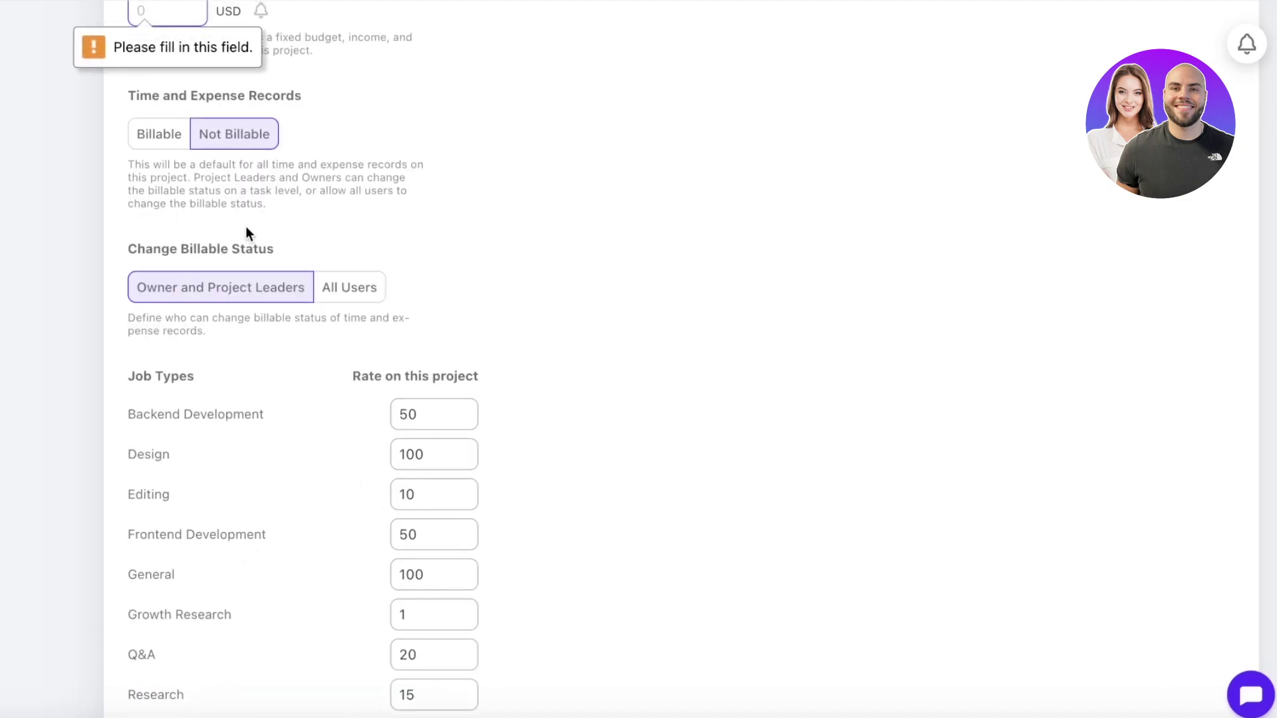
{"action": "scroll", "coordinate": [226, 246], "scroll_direction": "up", "scroll_amount": 5}
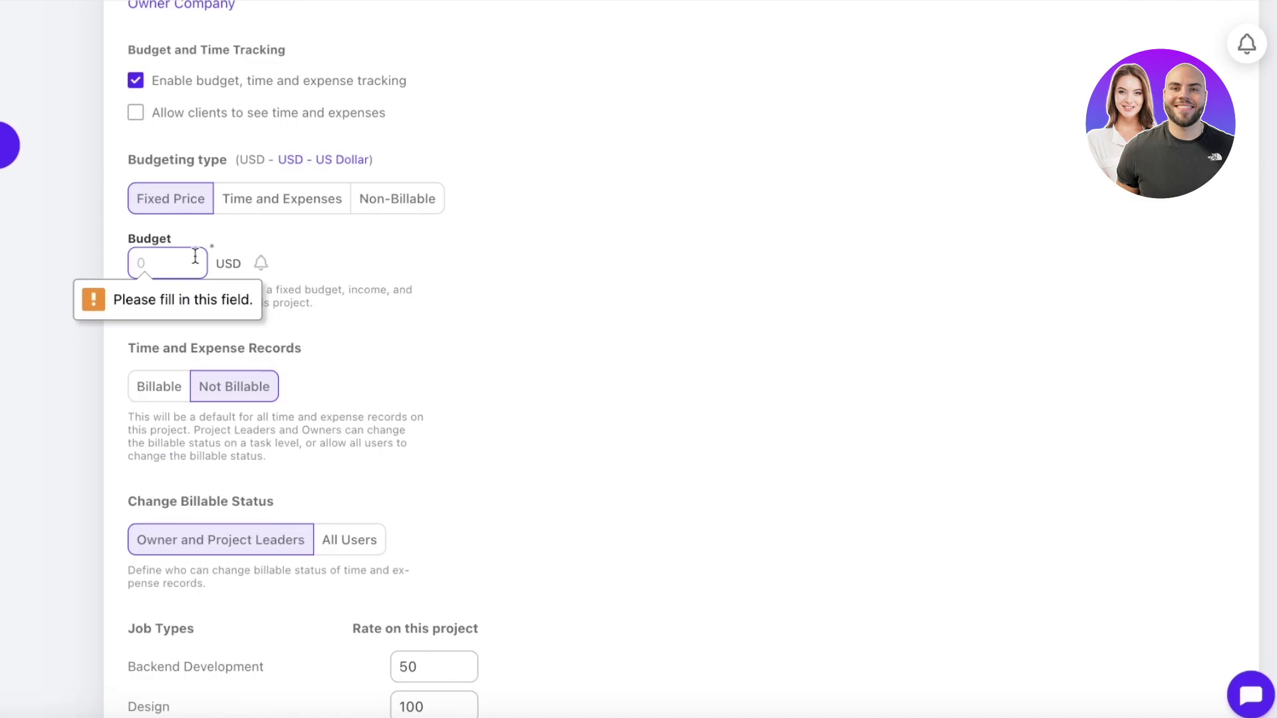
{"action": "type", "text": "1000"}
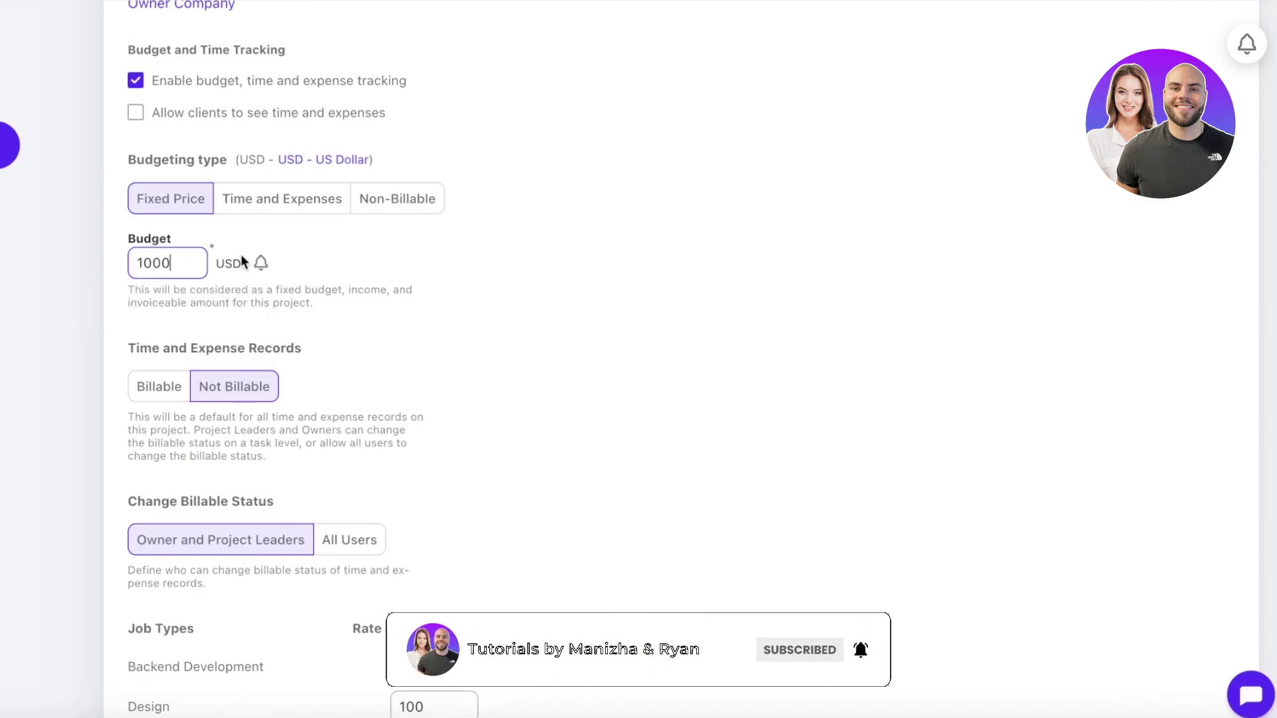
{"action": "scroll", "coordinate": [226, 399], "scroll_direction": "down", "scroll_amount": 8}
{"action": "left_click", "coordinate": [202, 658]}
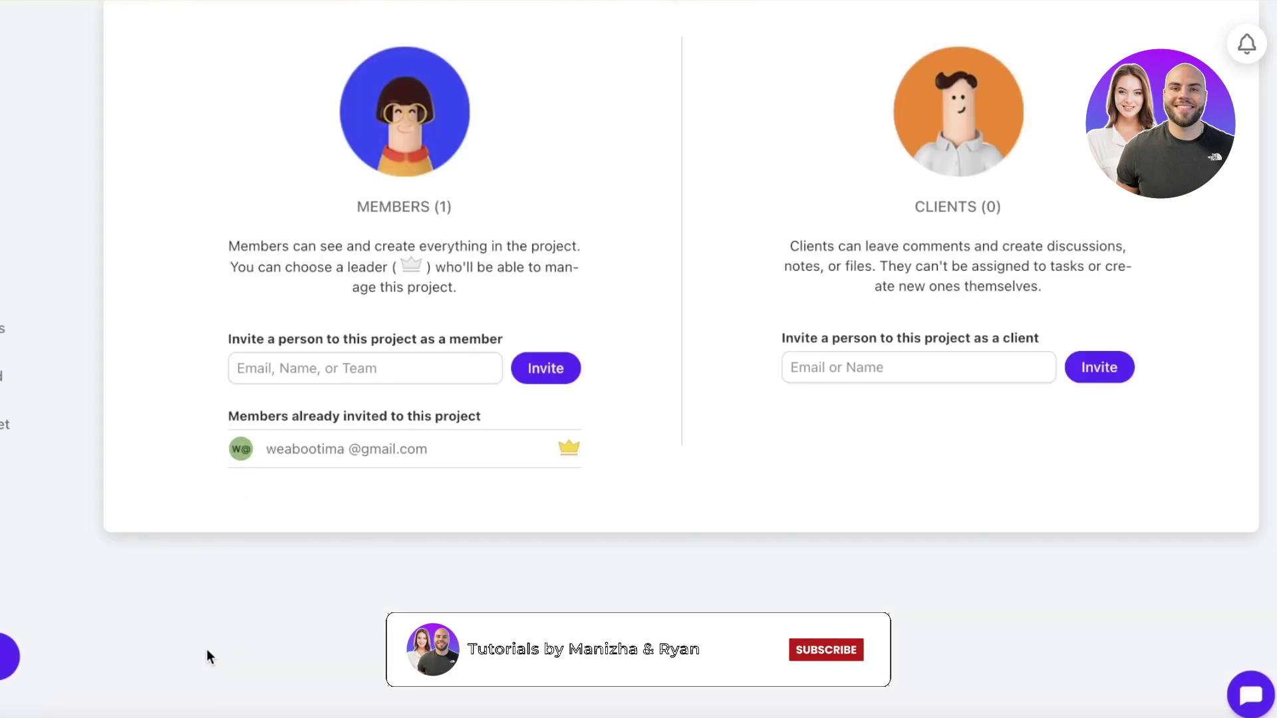
Skip inviting people and go into the Marketing Board project's Tasks tab.
{"action": "scroll", "coordinate": [199, 559], "scroll_direction": "up", "scroll_amount": 1}
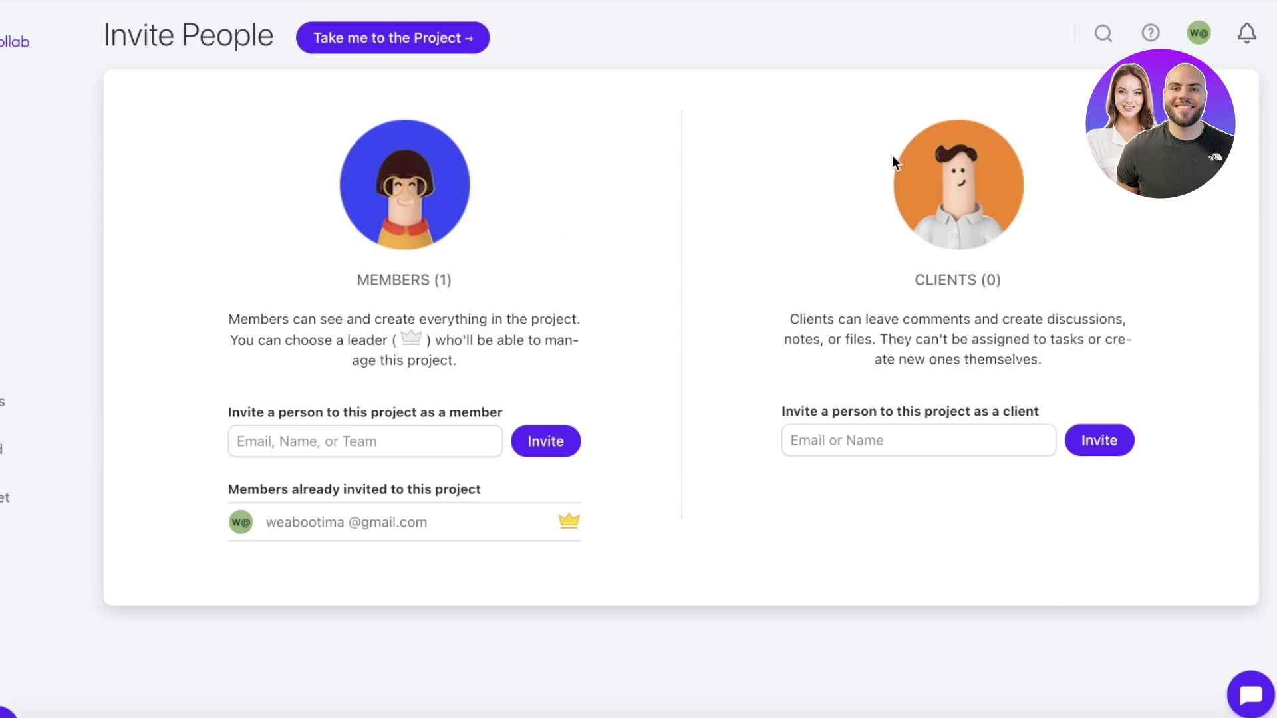
{"action": "left_click", "coordinate": [388, 41]}
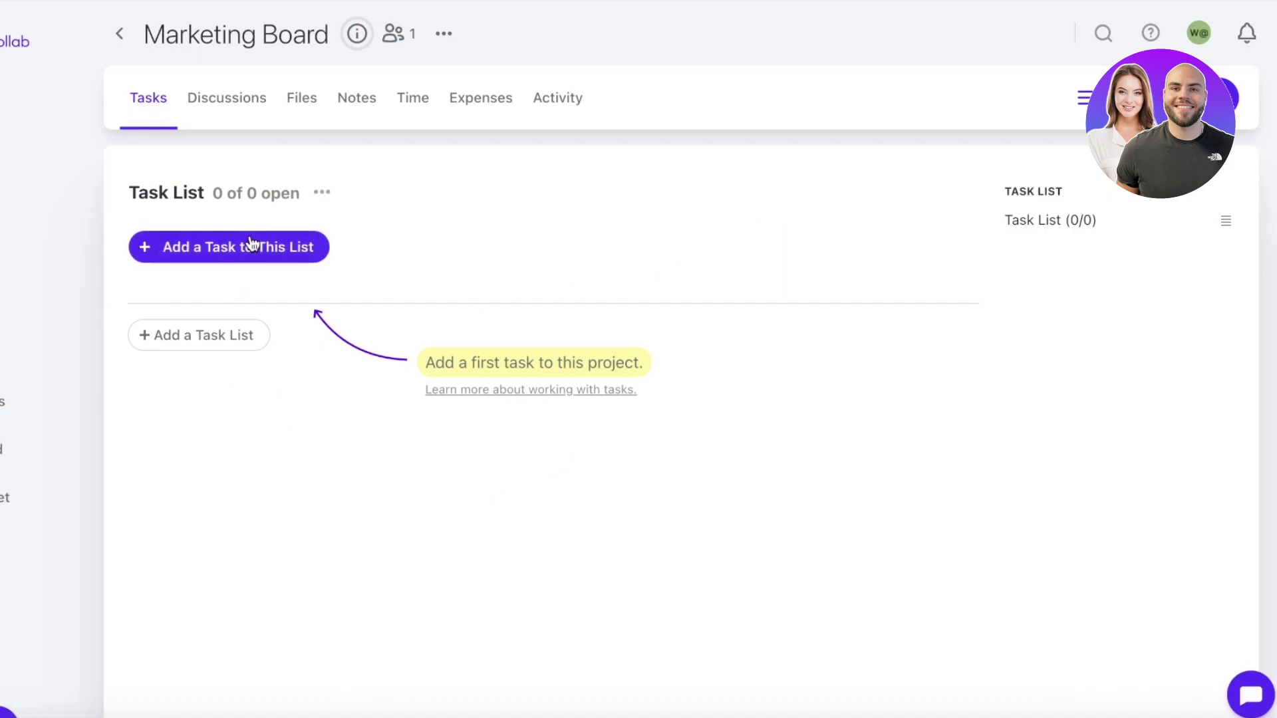
Rename the default Task List to 'Status' through its Edit option.
{"action": "left_click", "coordinate": [322, 193]}
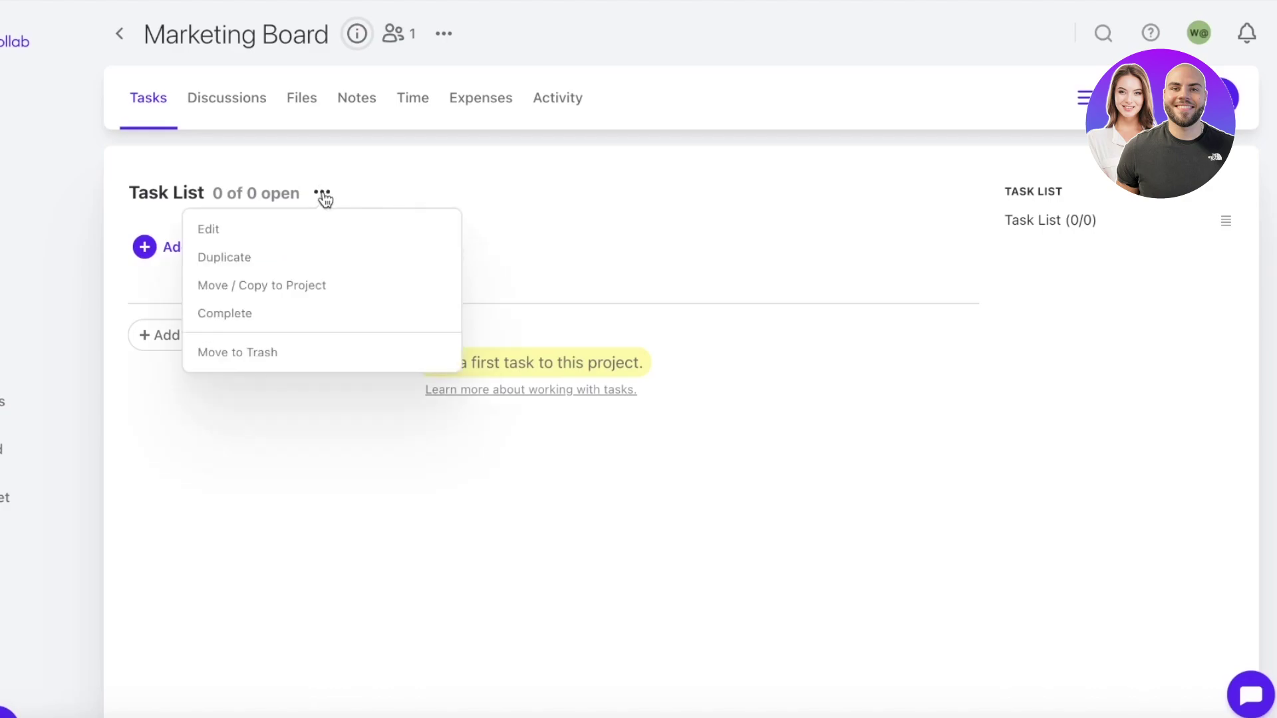
{"action": "left_click", "coordinate": [242, 232]}
{"action": "triple_click", "coordinate": [234, 206]}
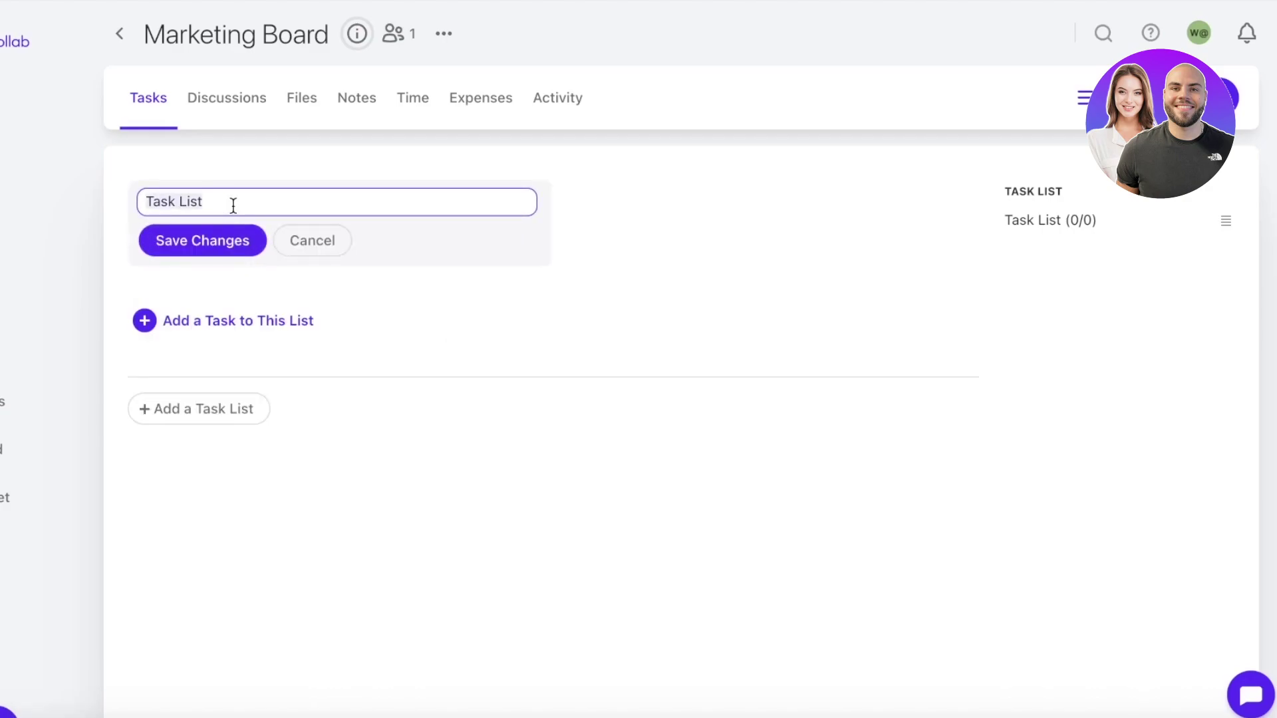
{"action": "type", "text": "C"}
{"action": "key", "text": "BackSpace"}
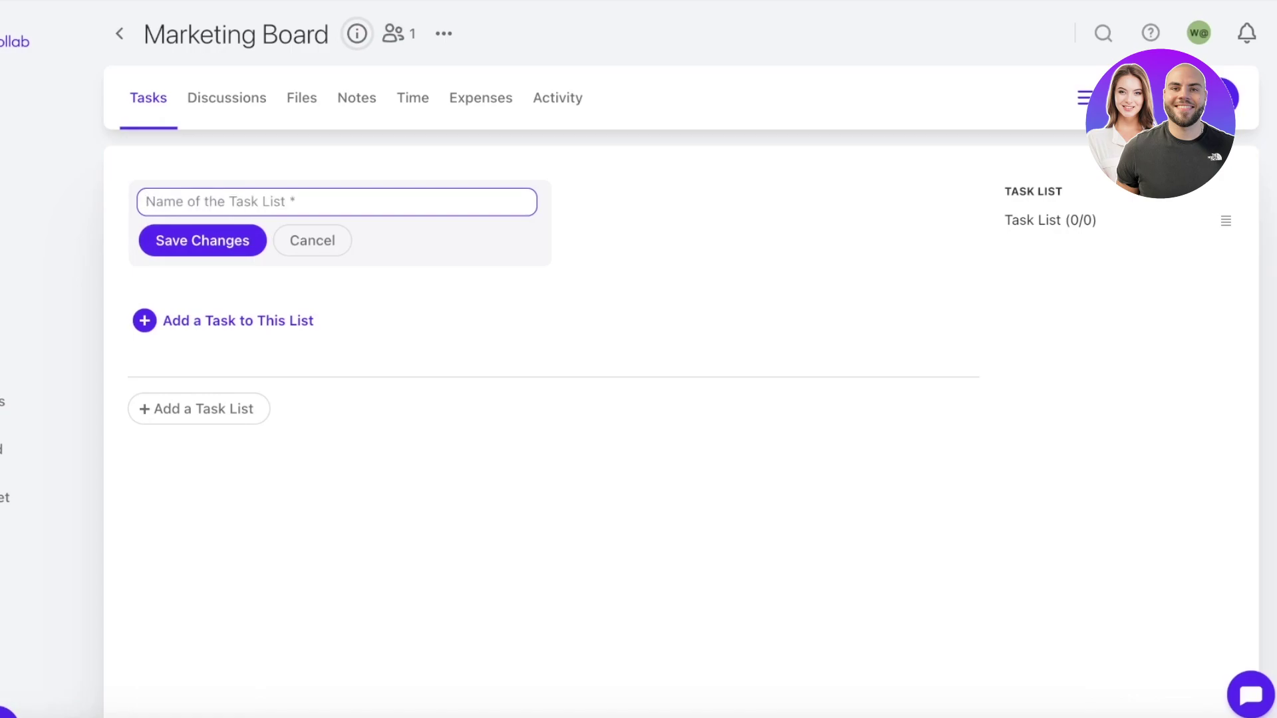
{"action": "type", "text": "Status"}
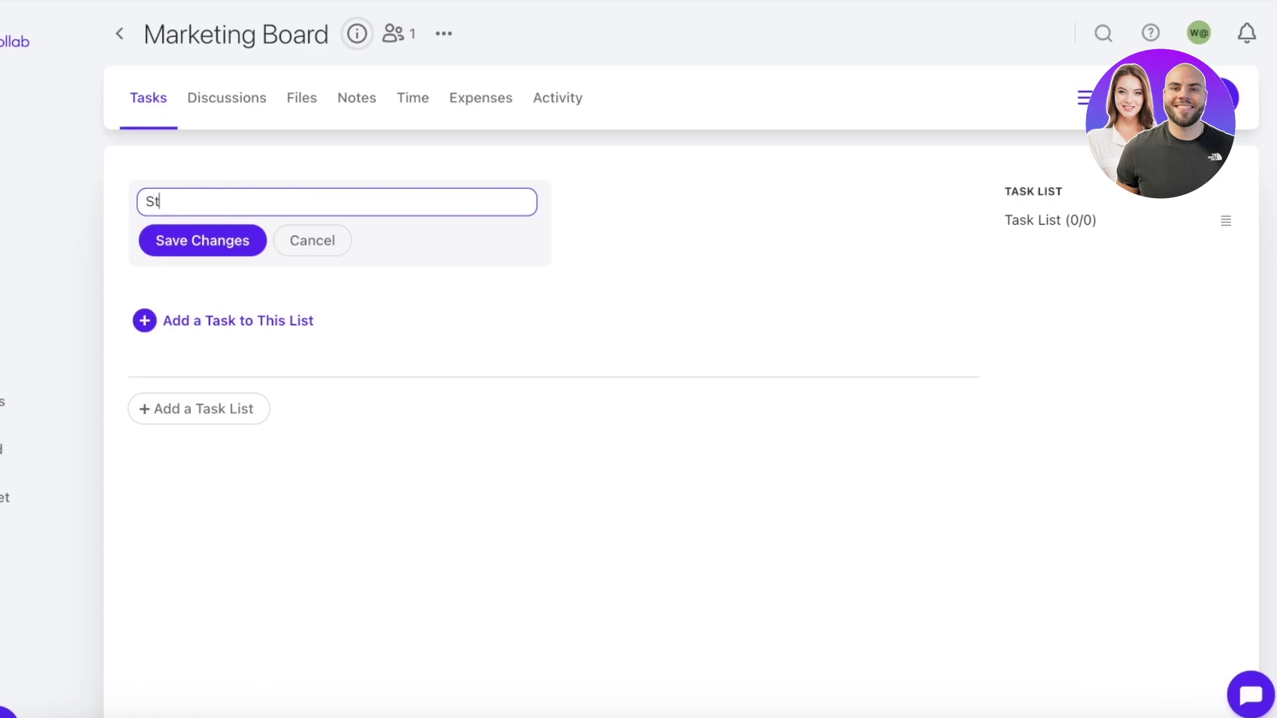
{"action": "key", "text": "Return"}
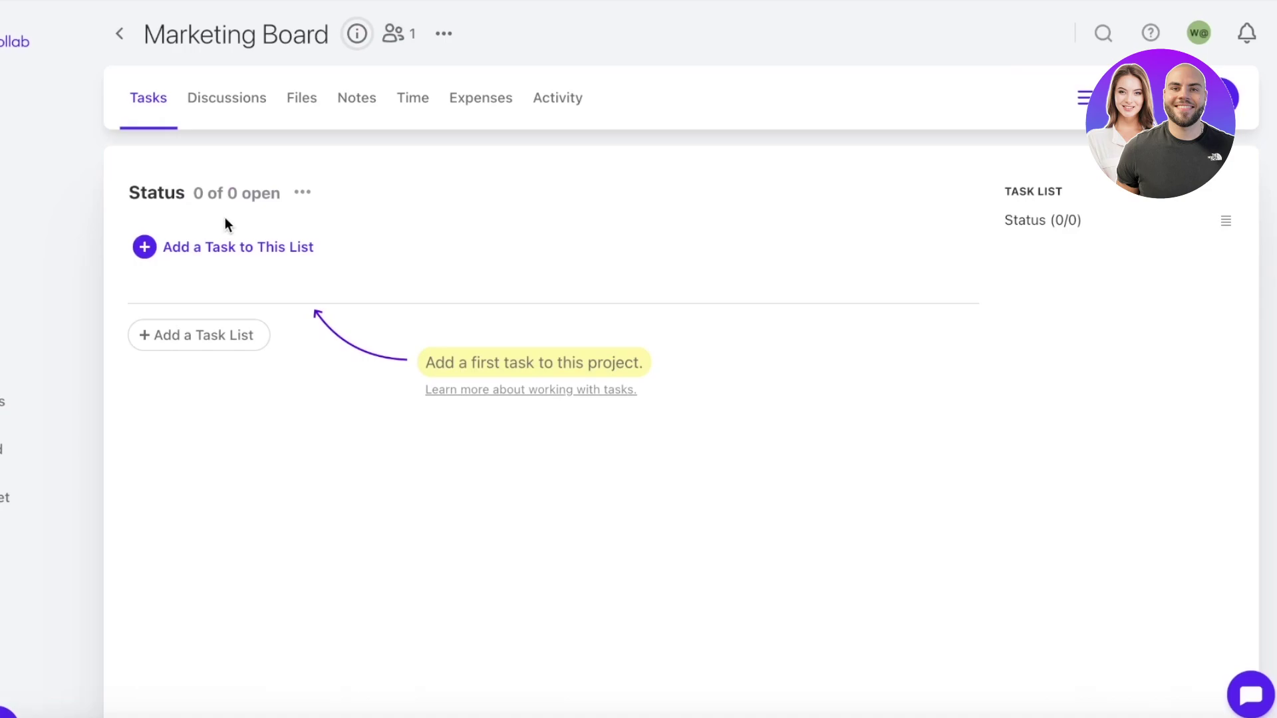
Add a 'Marketing Ideas' task to the Status list.
{"action": "left_click", "coordinate": [219, 246]}
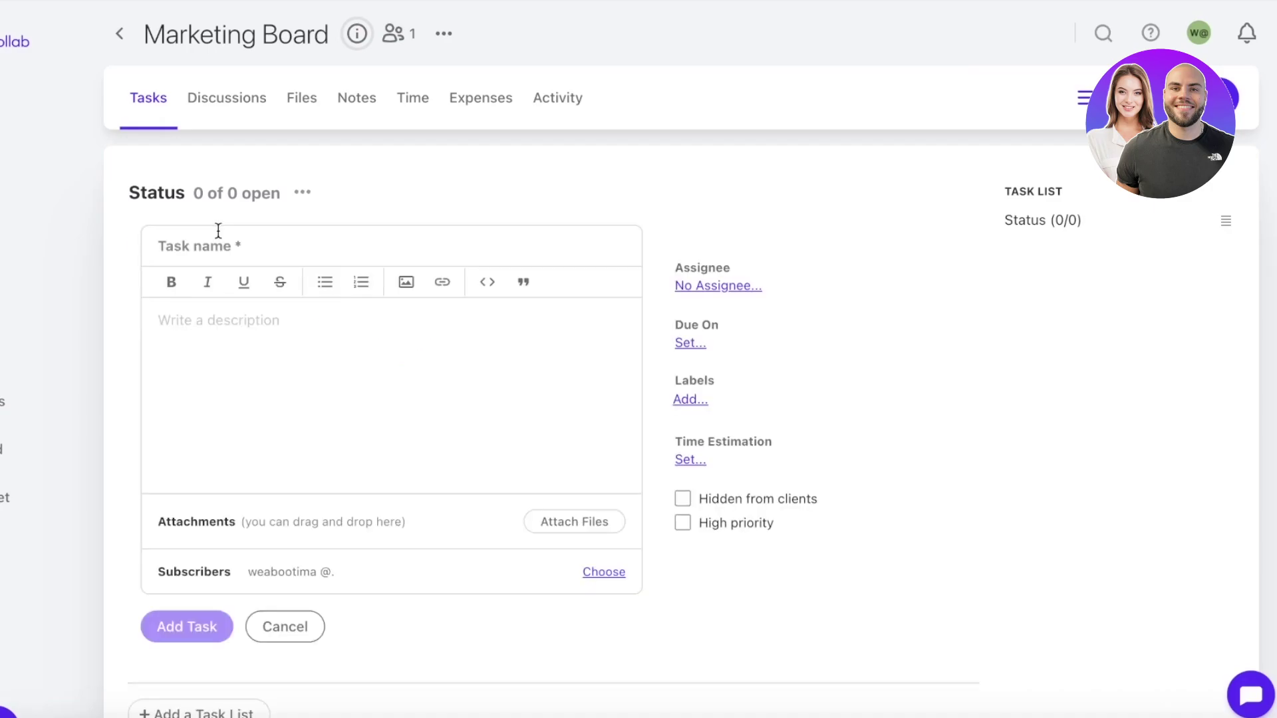
{"action": "type", "text": "Marketing Id"}
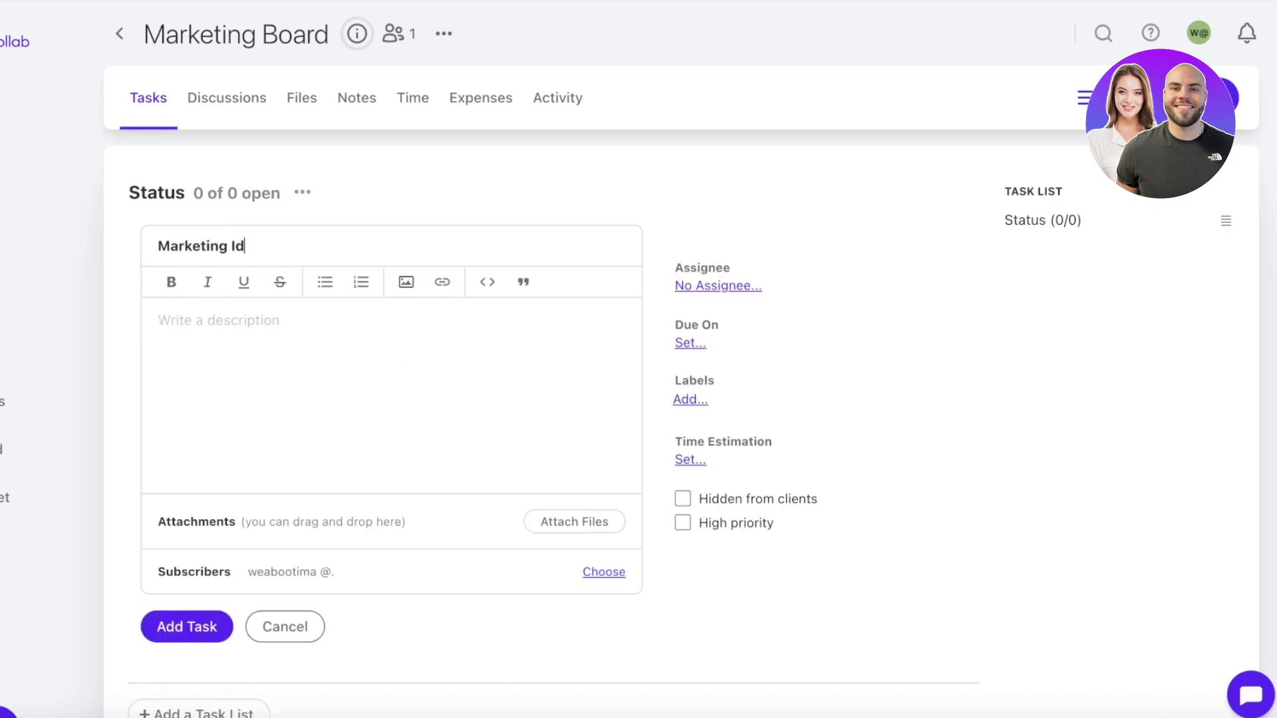
{"action": "type", "text": "eas"}
{"action": "key", "text": "Return"}
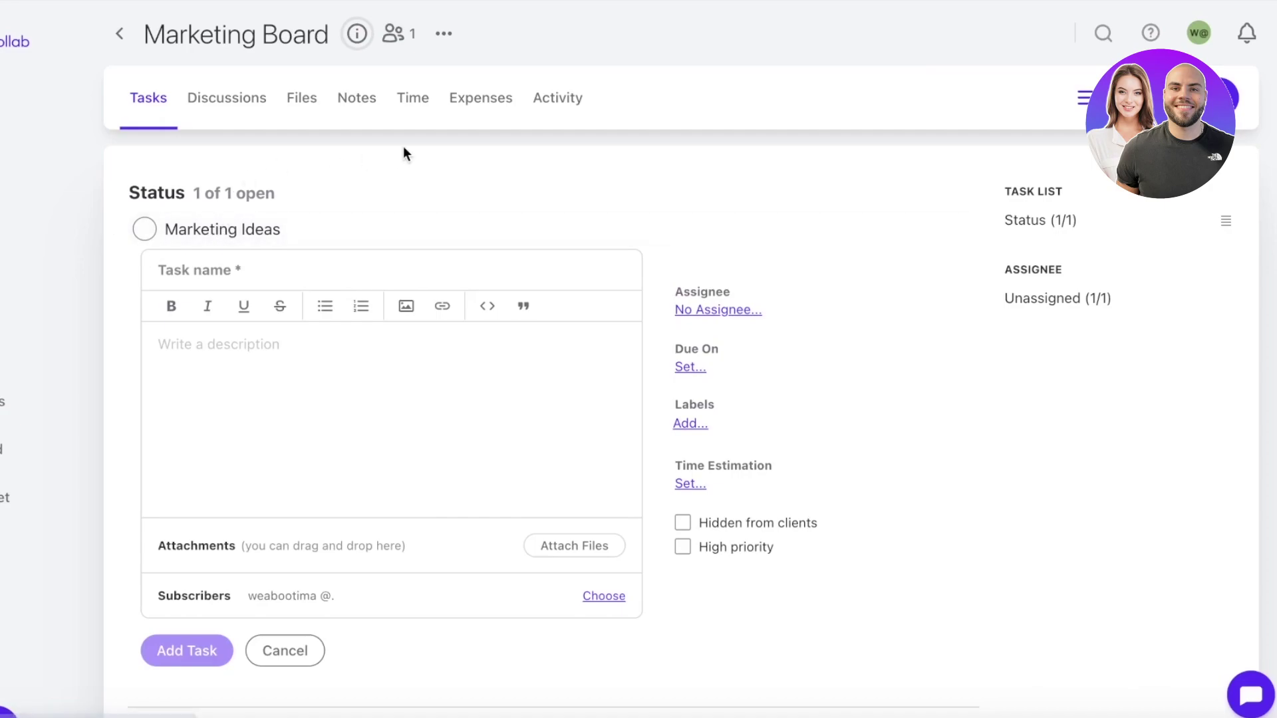
Mark the Marketing Ideas task as completed, leaving 0 of 1 open.
{"action": "scroll", "coordinate": [248, 664], "scroll_direction": "down", "scroll_amount": 2}
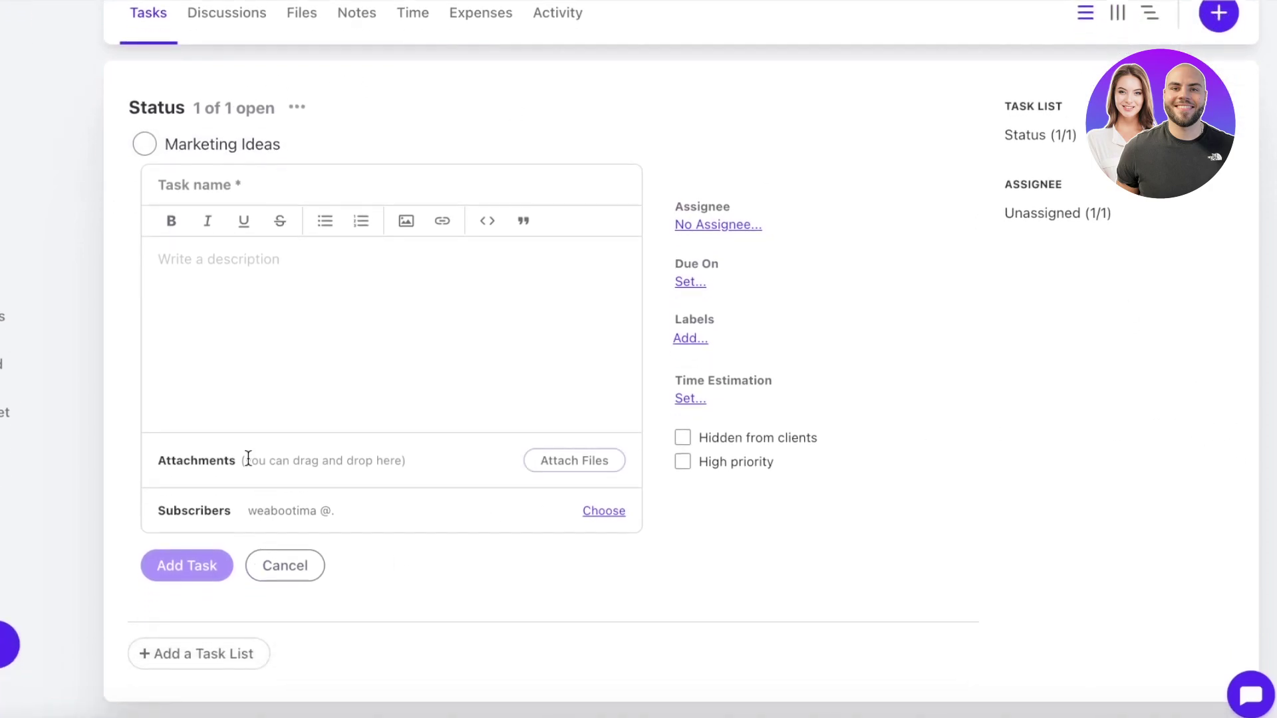
{"action": "left_click", "coordinate": [157, 654]}
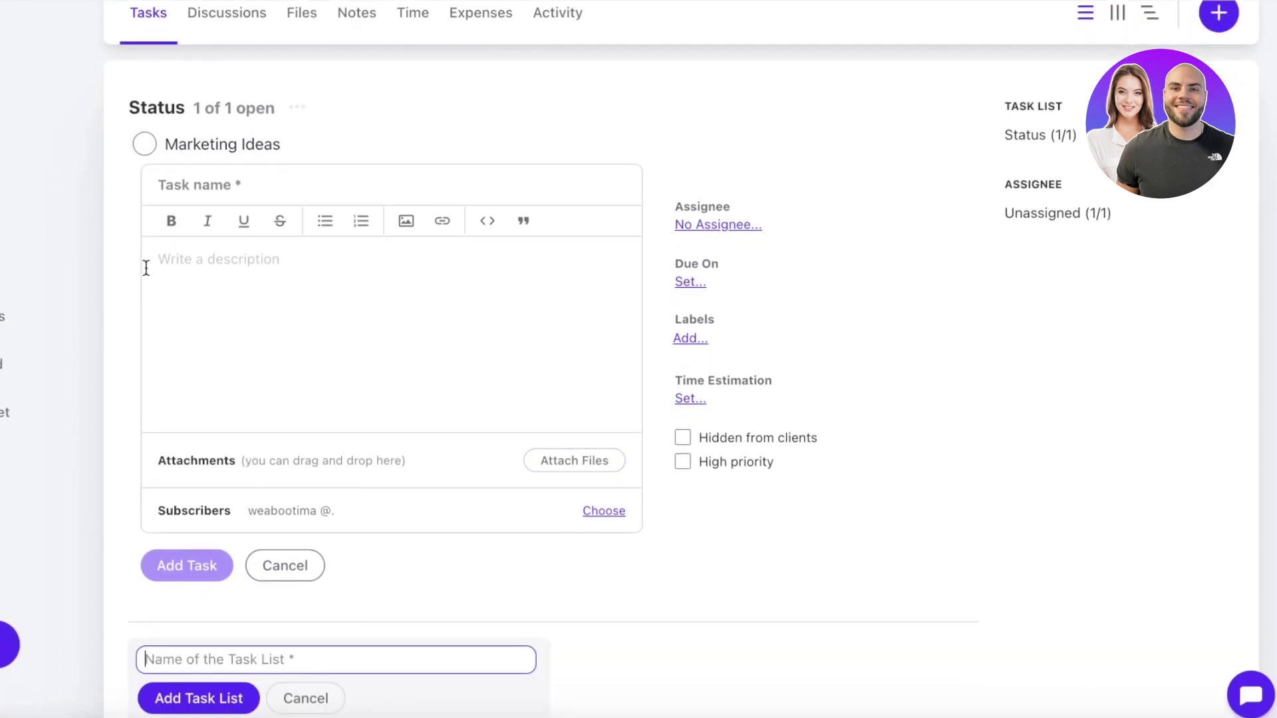
{"action": "scroll", "coordinate": [337, 542], "scroll_direction": "down", "scroll_amount": 1}
{"action": "left_click", "coordinate": [464, 81]}
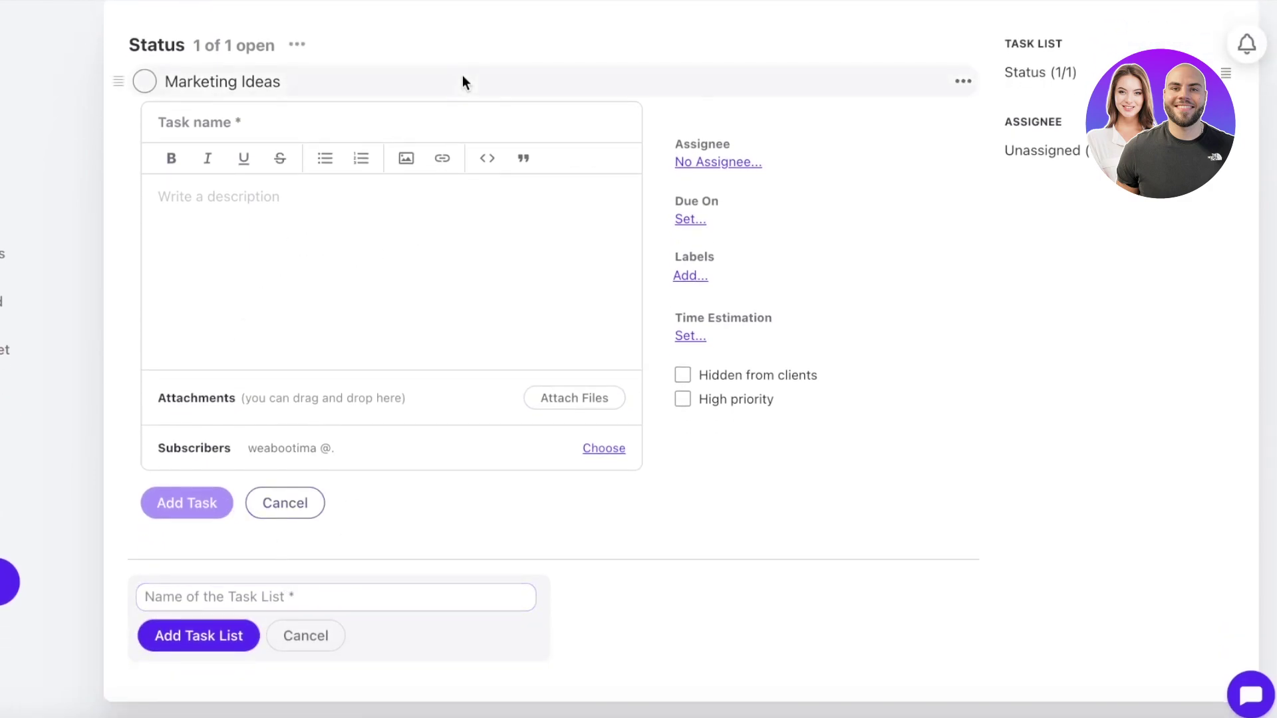
{"action": "scroll", "coordinate": [463, 81], "scroll_direction": "up", "scroll_amount": 2}
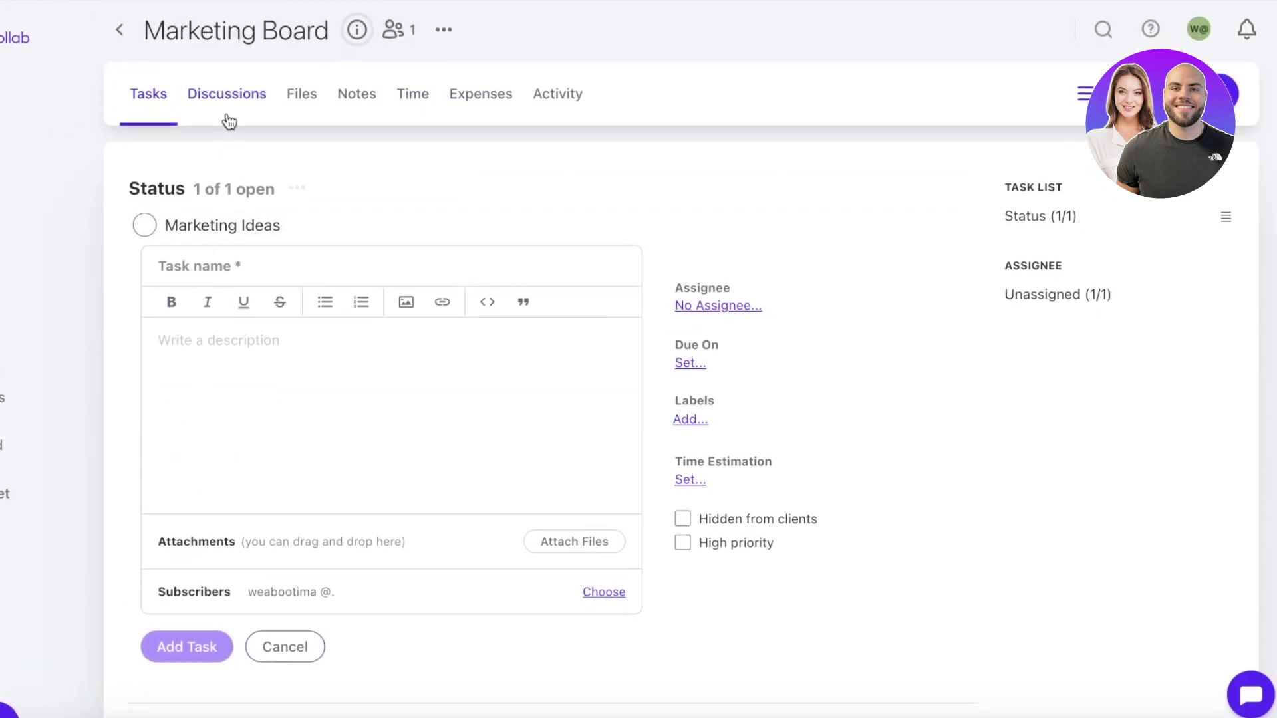
{"action": "left_click", "coordinate": [228, 109]}
{"action": "left_click", "coordinate": [154, 94]}
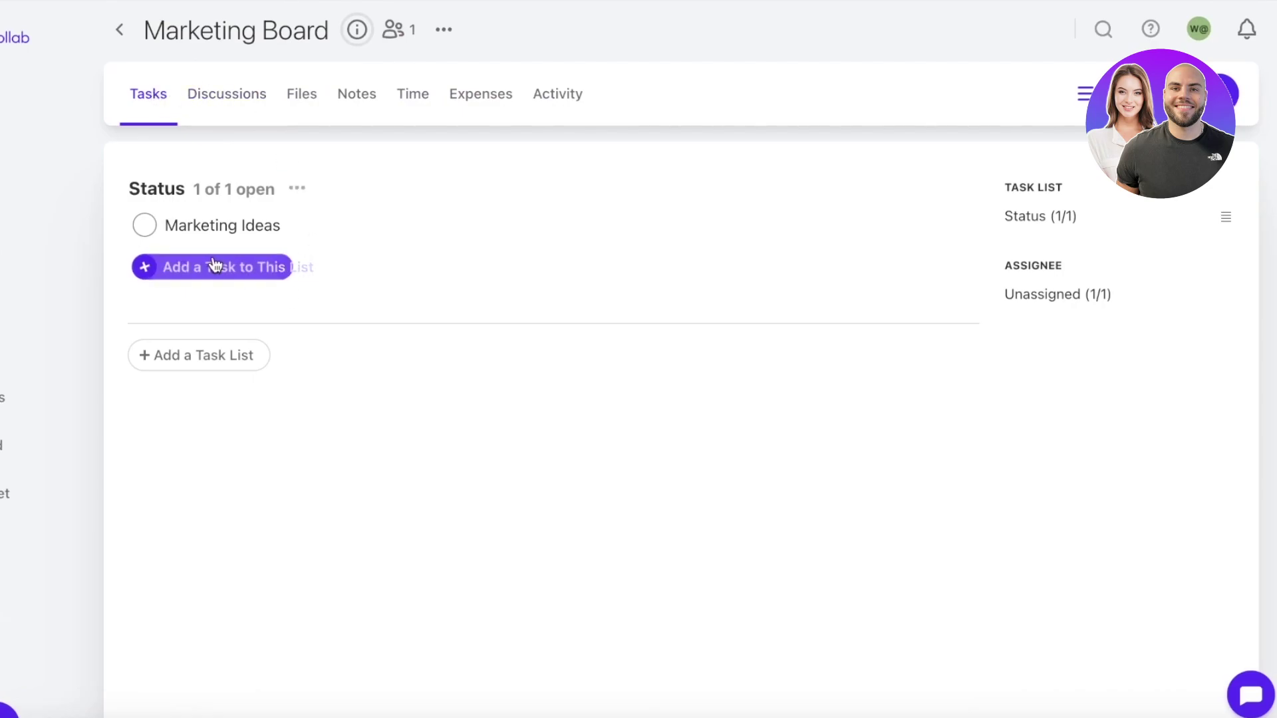
{"action": "left_click", "coordinate": [146, 228]}
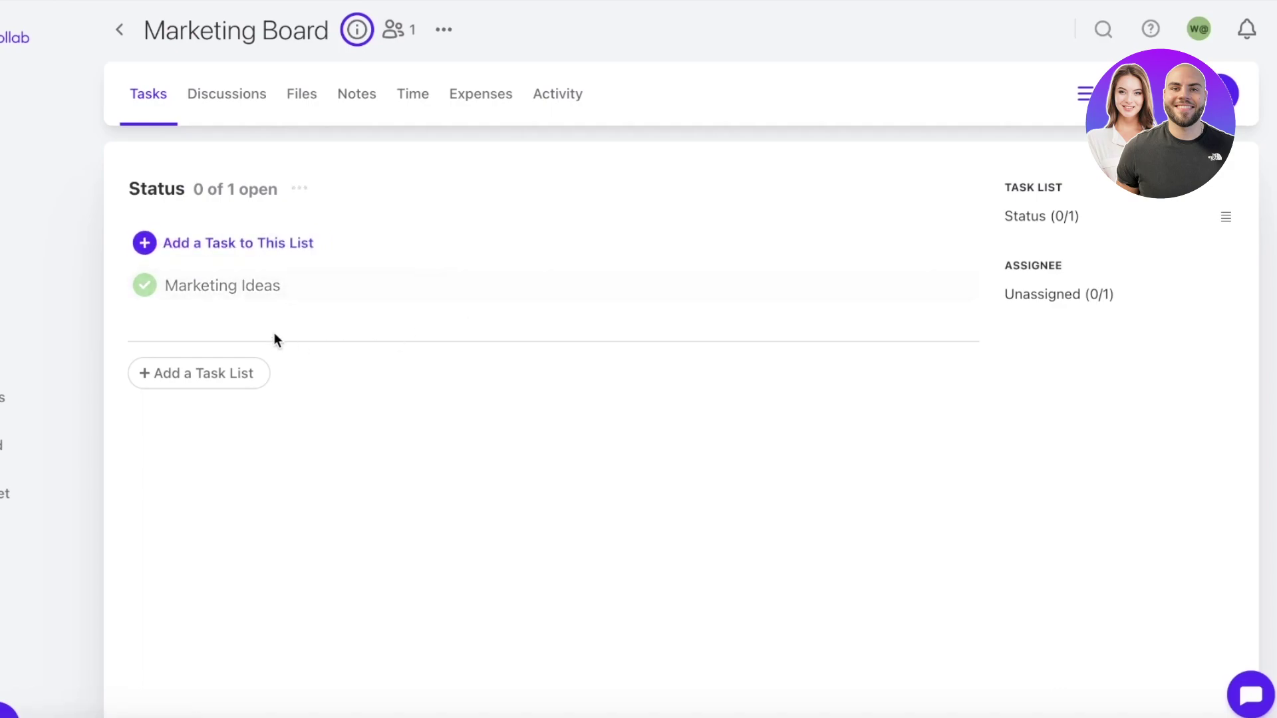
Create a new task list named 'Marketing Ideas'.
{"action": "left_click", "coordinate": [200, 243]}
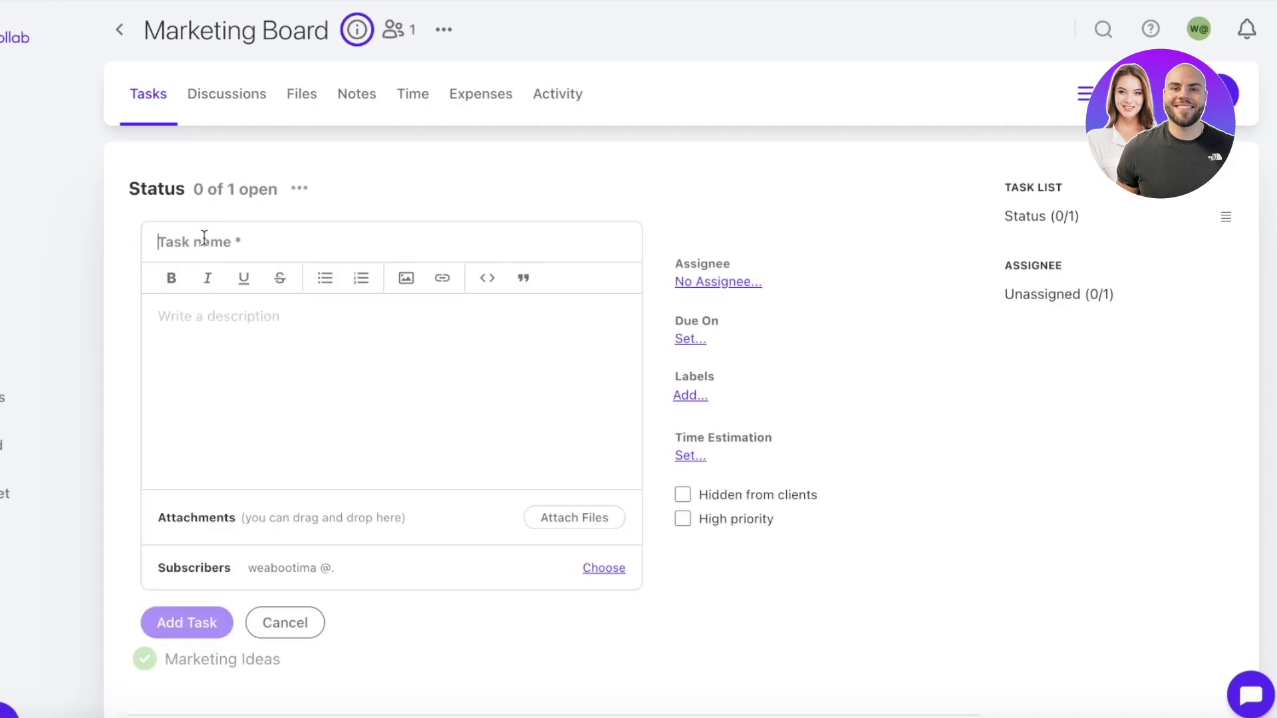
{"action": "scroll", "coordinate": [248, 642], "scroll_direction": "down", "scroll_amount": 1}
{"action": "left_click", "coordinate": [232, 661]}
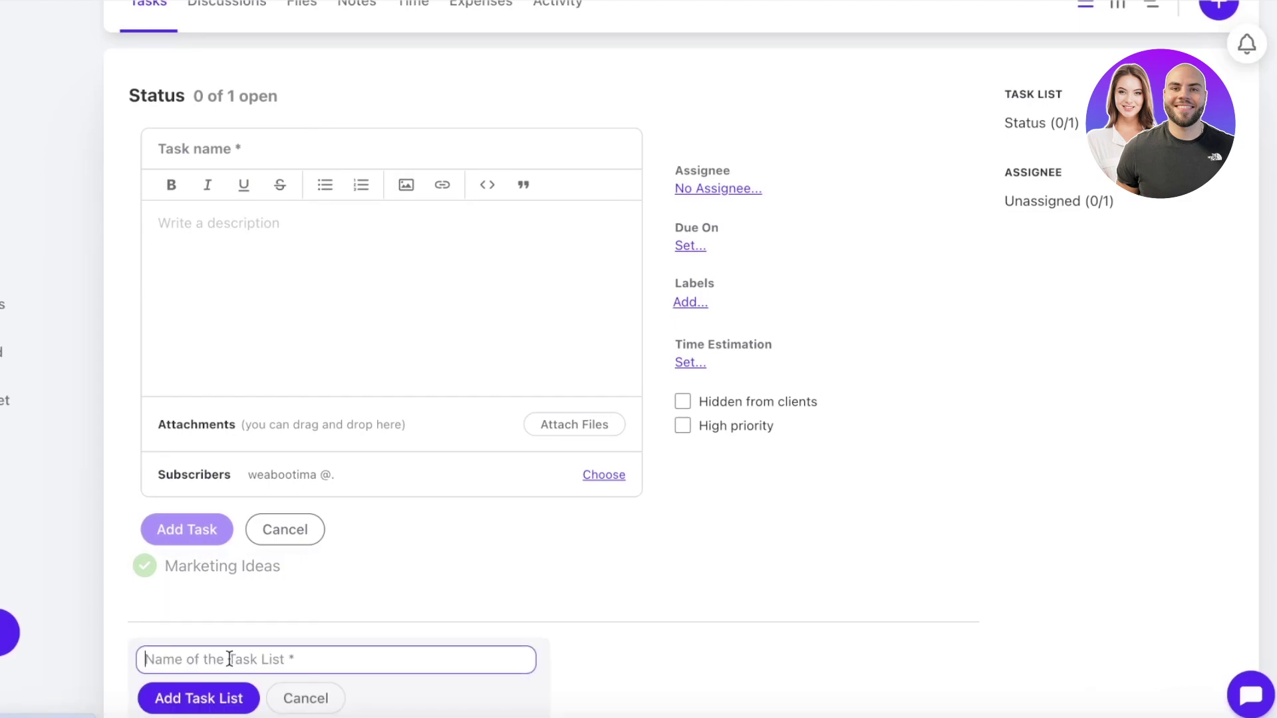
{"action": "scroll", "coordinate": [229, 659], "scroll_direction": "down", "scroll_amount": 1}
{"action": "type", "text": "A"}
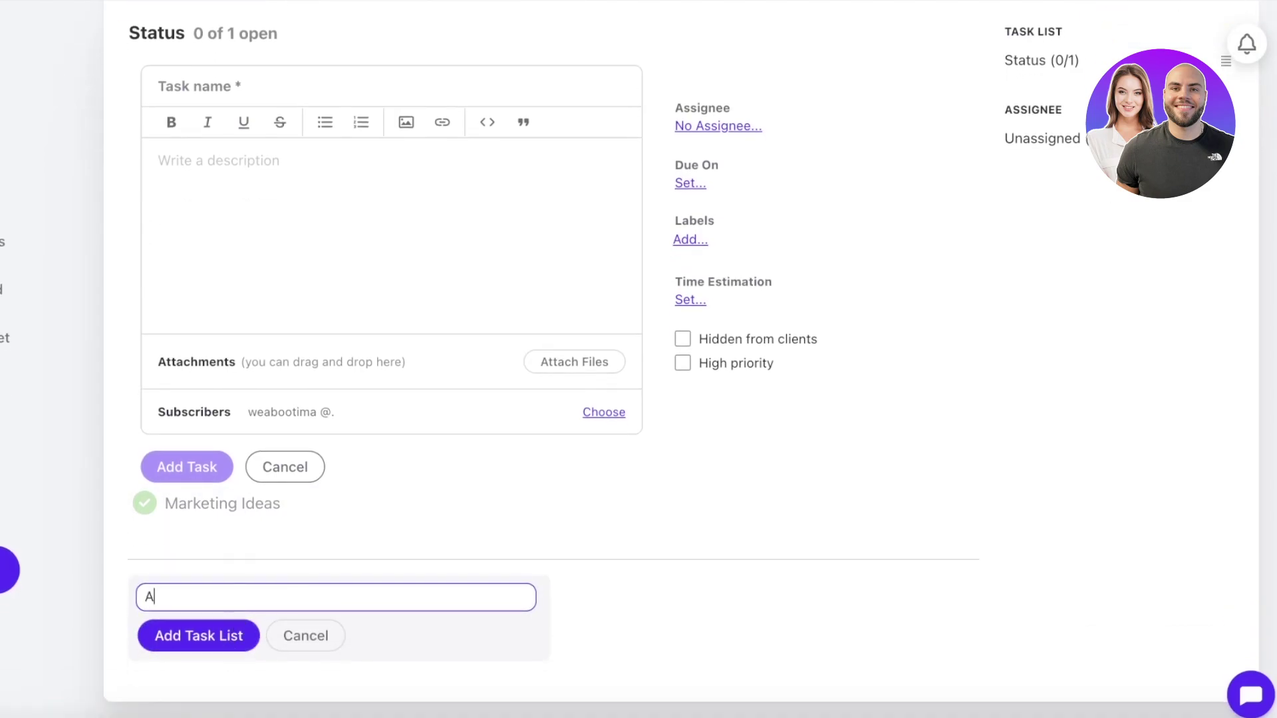
{"action": "key", "text": "BackSpace"}
{"action": "type", "text": "Marketing Ideas"}
{"action": "left_click", "coordinate": [195, 644]}
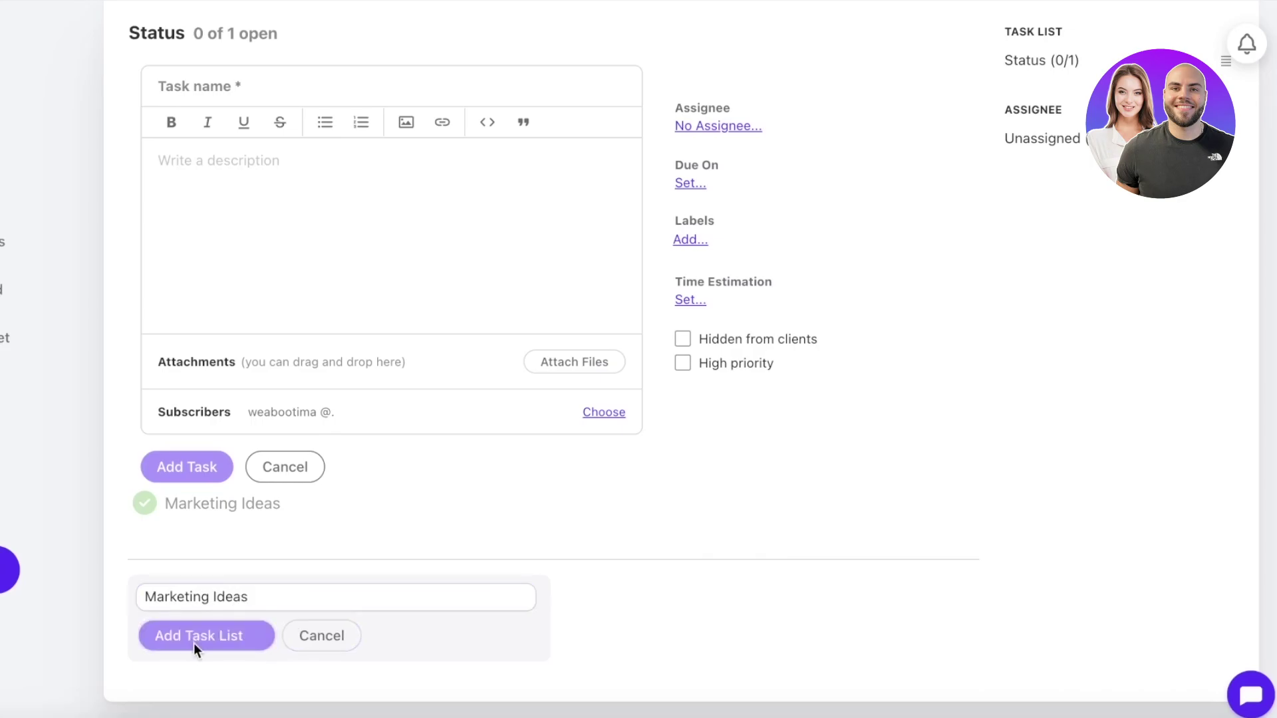
{"action": "scroll", "coordinate": [181, 532], "scroll_direction": "down", "scroll_amount": 1}
{"action": "scroll", "coordinate": [181, 490], "scroll_direction": "up", "scroll_amount": 4}
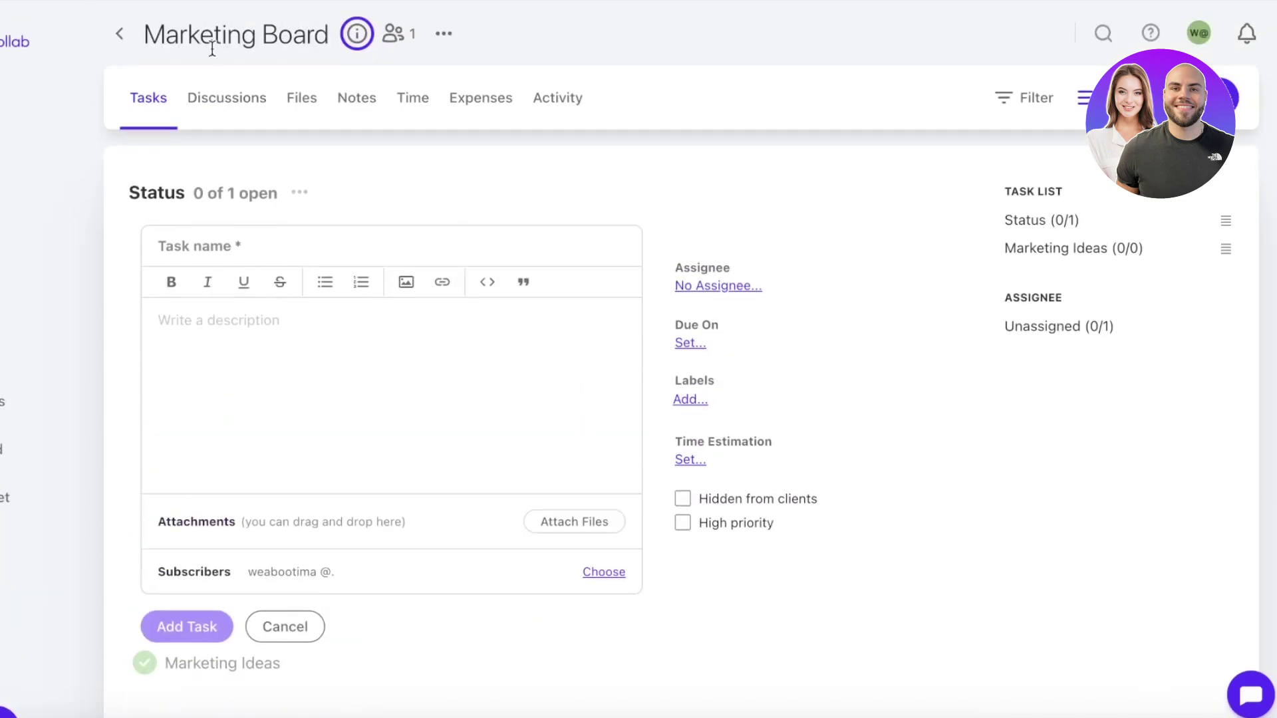
{"action": "scroll", "coordinate": [163, 399], "scroll_direction": "down", "scroll_amount": 3}
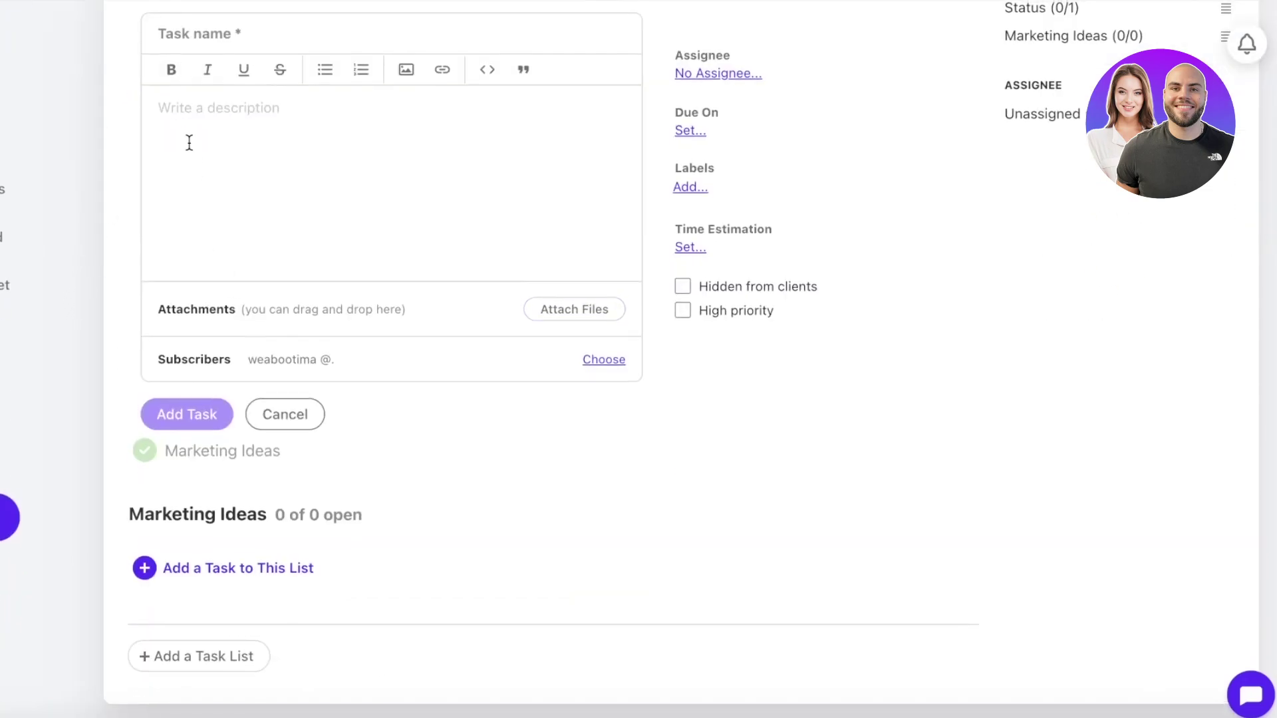
{"action": "scroll", "coordinate": [188, 142], "scroll_direction": "up", "scroll_amount": 2}
Rename the Status list to 'Active Marketing Campaigns'.
{"action": "left_click", "coordinate": [302, 104]}
{"action": "left_click", "coordinate": [286, 140]}
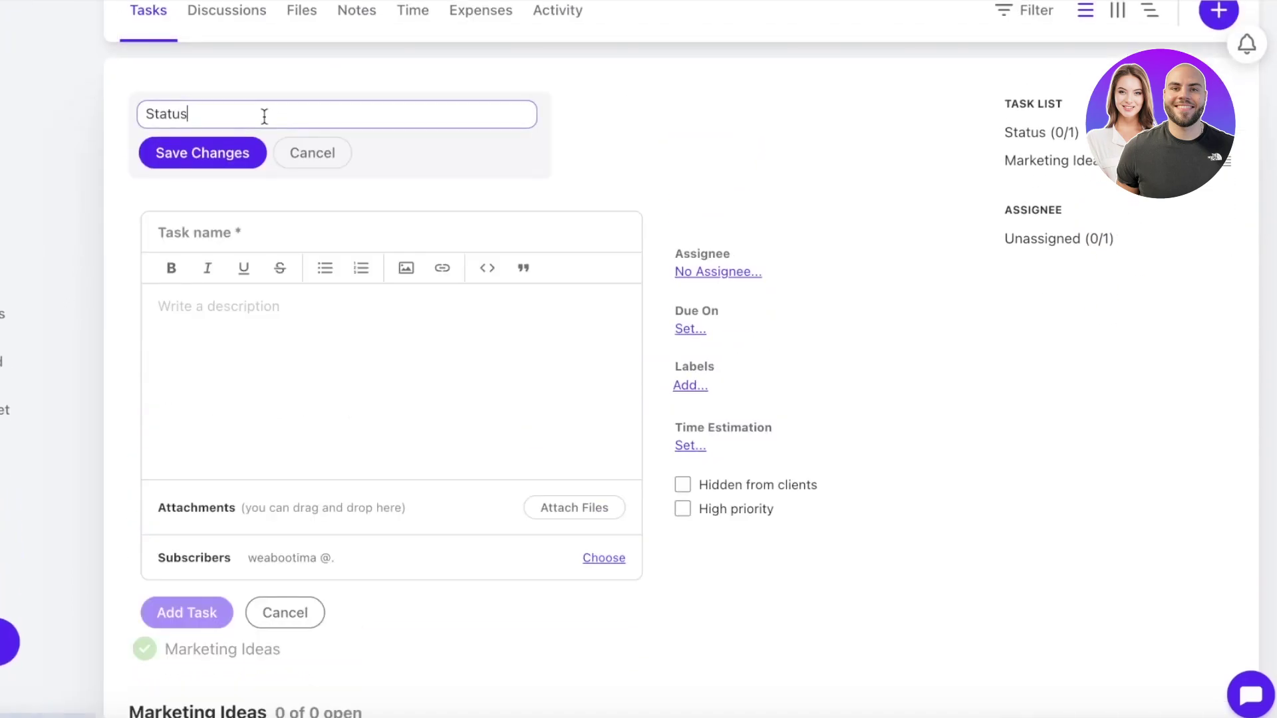
{"action": "double_click", "coordinate": [226, 114]}
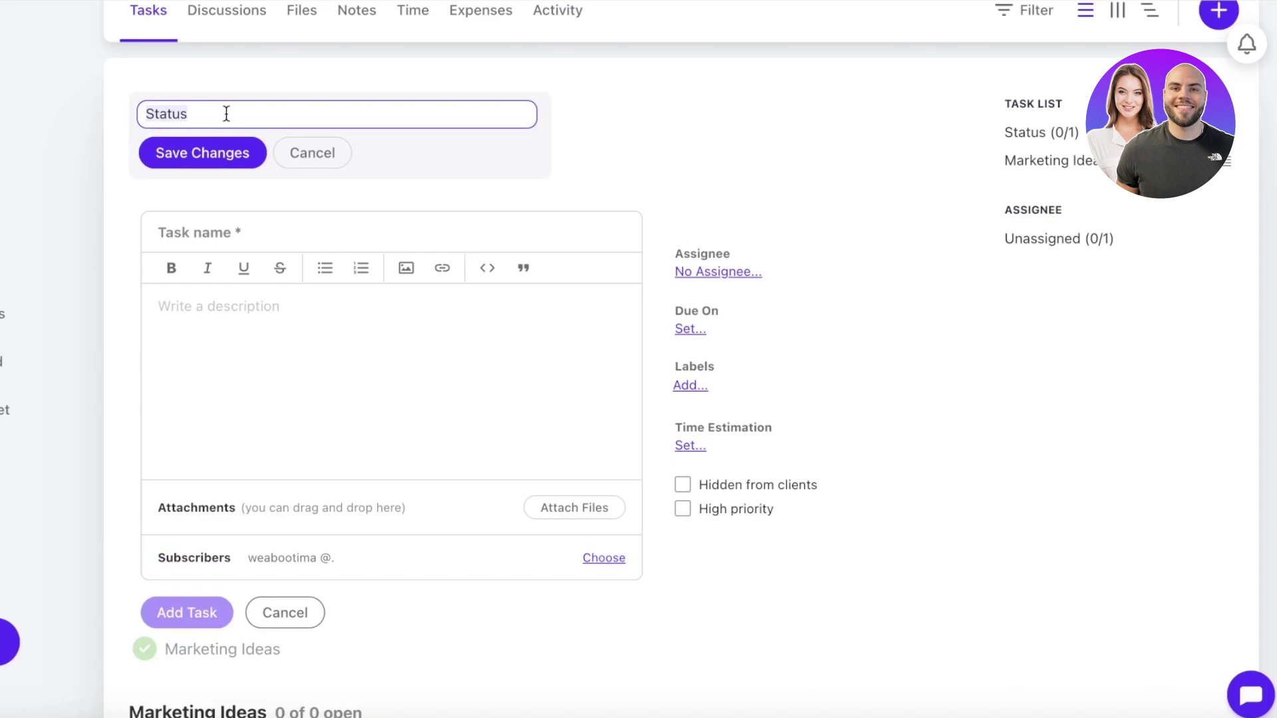
{"action": "key", "text": "BackSpace"}
{"action": "type", "text": "Approved Ide"}
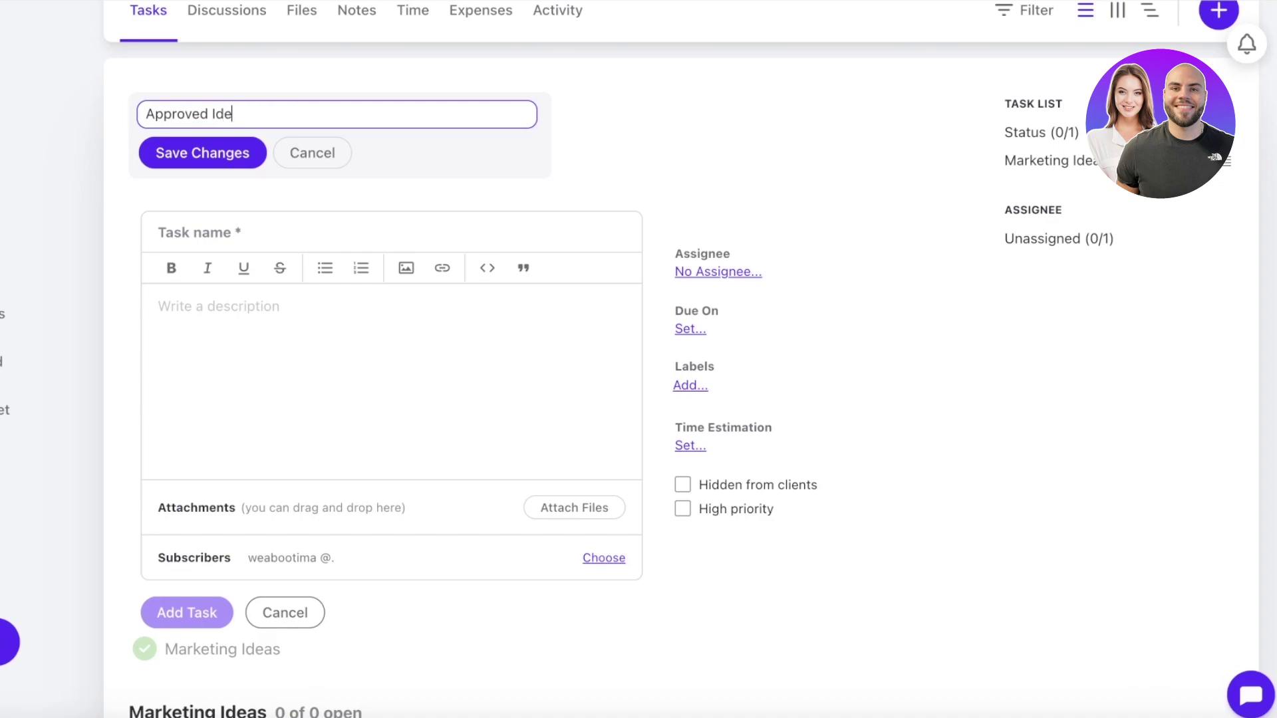
{"action": "key", "text": "BackSpace"}
{"action": "key", "text": "BackSpace"}
{"action": "key", "text": "BackSpace"}
{"action": "key", "text": "BackSpace"}
{"action": "key", "text": "BackSpace"}
{"action": "key", "text": "BackSpace"}
{"action": "key", "text": "BackSpace"}
{"action": "key", "text": "BackSpace"}
{"action": "key", "text": "BackSpace"}
{"action": "key", "text": "BackSpace"}
{"action": "key", "text": "BackSpace"}
{"action": "key", "text": "BackSpace"}
{"action": "type", "text": "Active Marketing Canpa"}
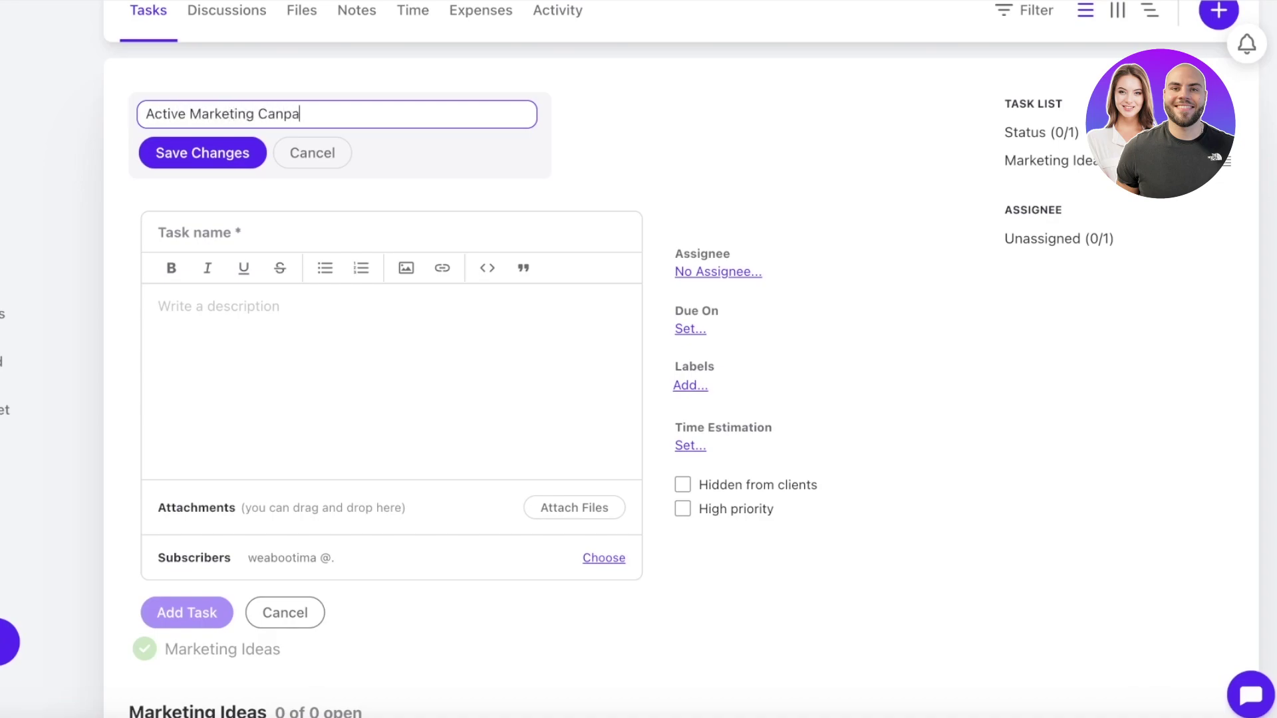
{"action": "key", "text": "BackSpace"}
{"action": "key", "text": "BackSpace"}
{"action": "key", "text": "BackSpace"}
{"action": "type", "text": "mpaigns"}
{"action": "key", "text": "Return"}
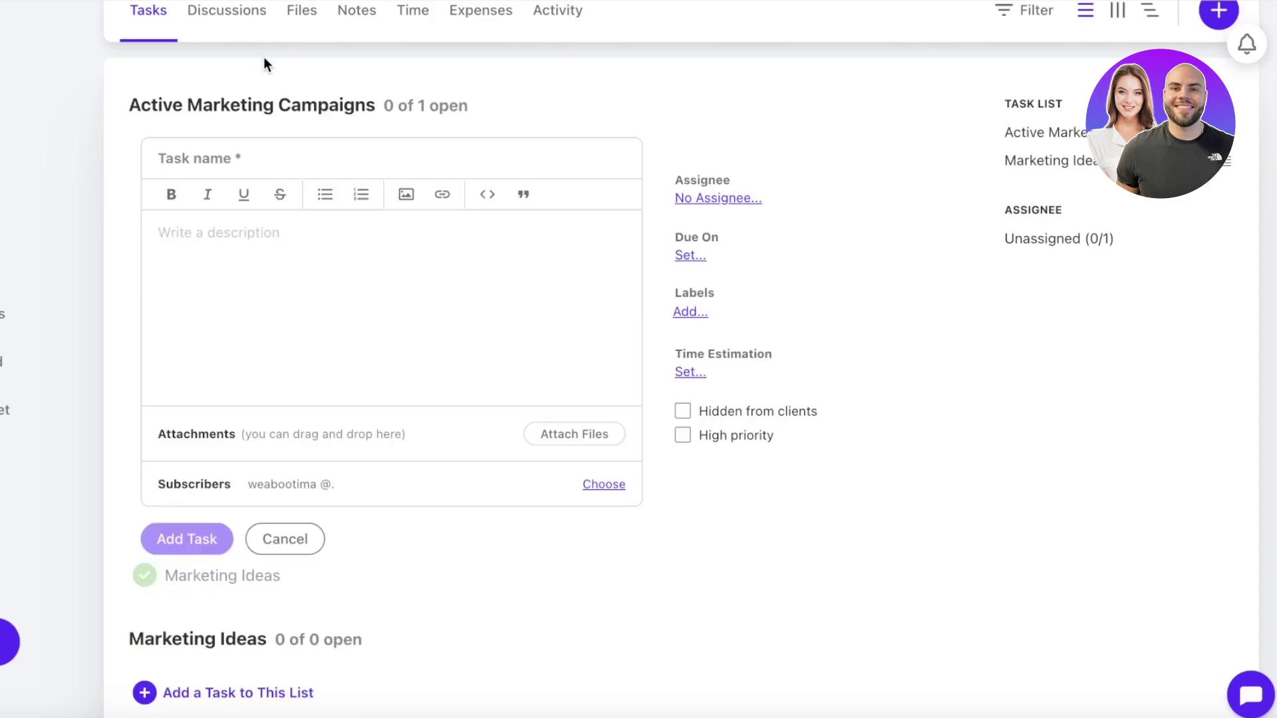
Drag the Active Marketing Campaigns list to sit after Marketing Ideas on the board.
{"action": "left_click_drag", "start_coordinate": [116, 105], "coordinate": [132, 561]}
{"action": "scroll", "coordinate": [298, 192], "scroll_direction": "up", "scroll_amount": 3}
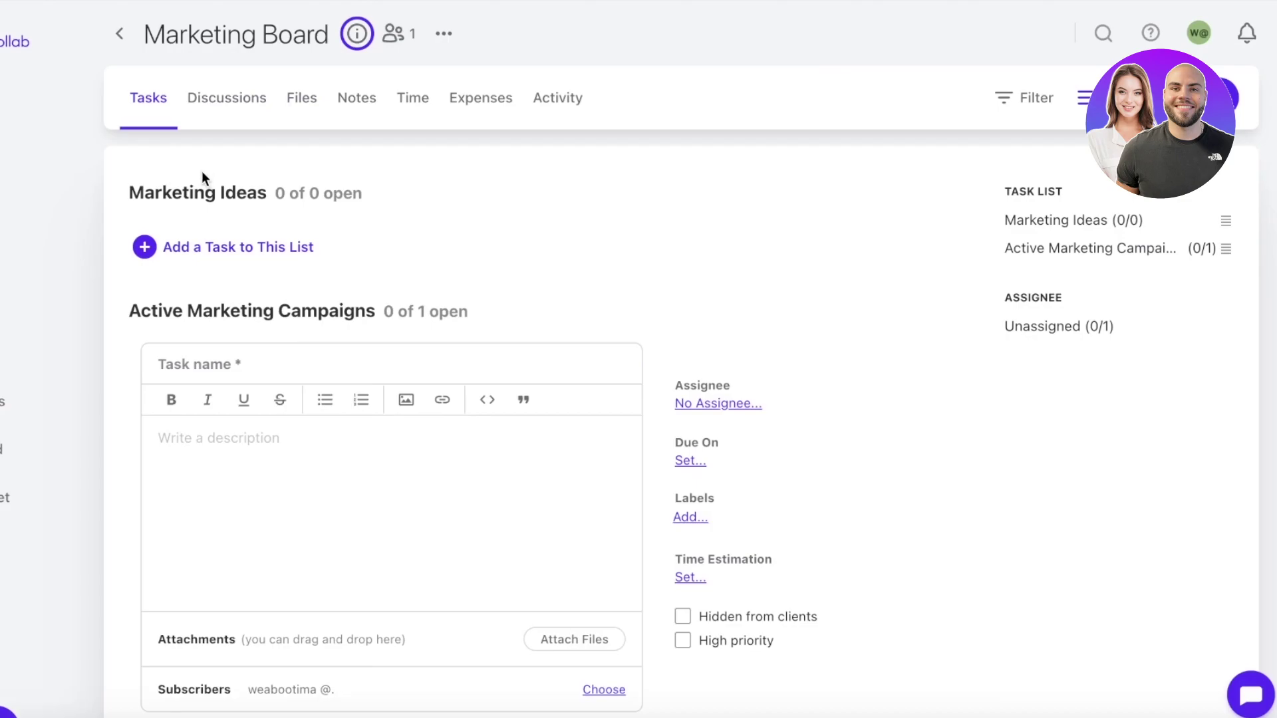
{"action": "scroll", "coordinate": [373, 166], "scroll_direction": "down", "scroll_amount": 3}
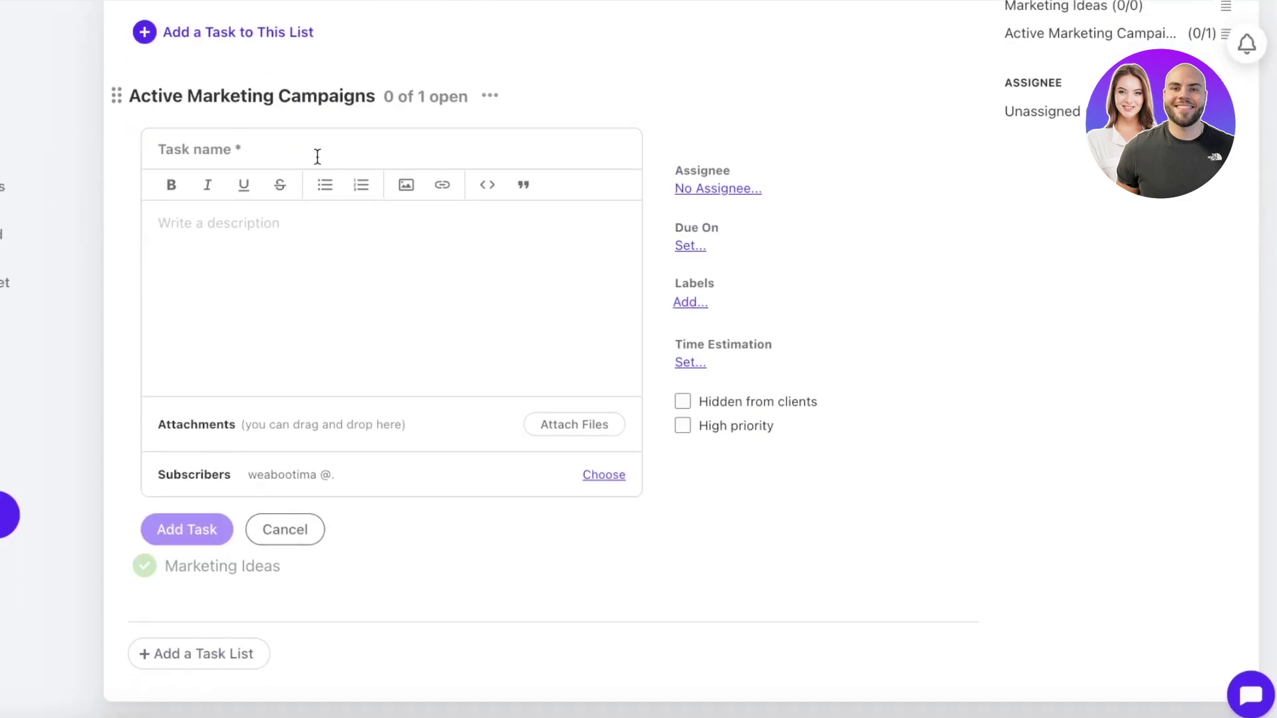
{"action": "scroll", "coordinate": [528, 203], "scroll_direction": "up", "scroll_amount": 3}
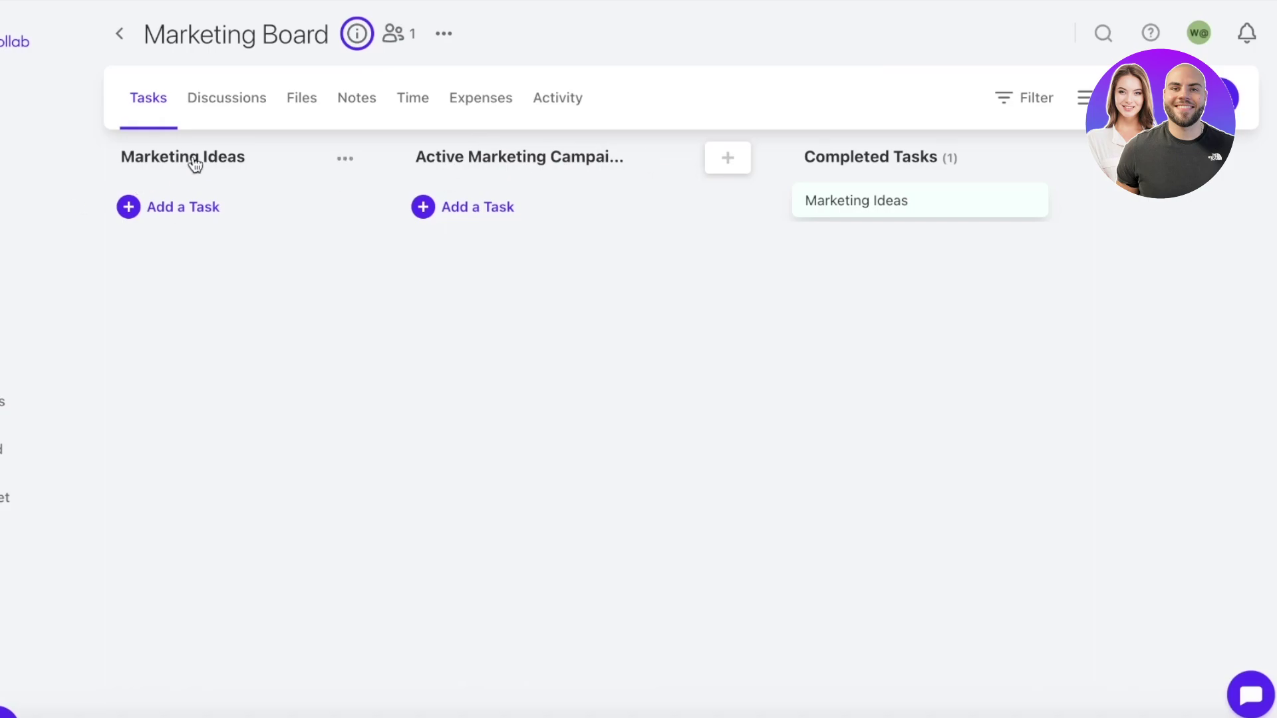
Paste 'Microinfluencer Promo' as a new Marketing Ideas task, correcting it to 'Micro influencer'.
{"action": "left_click", "coordinate": [732, 159]}
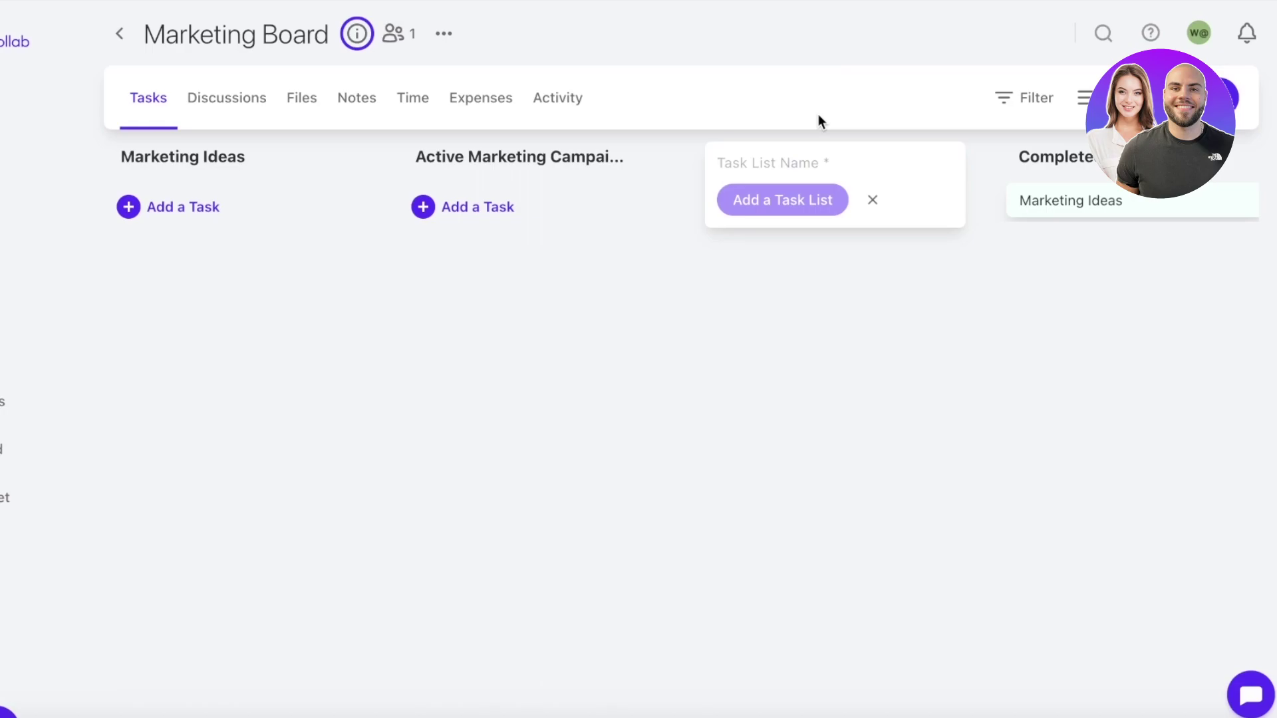
{"action": "scroll", "coordinate": [932, 222], "scroll_direction": "right", "scroll_amount": 1}
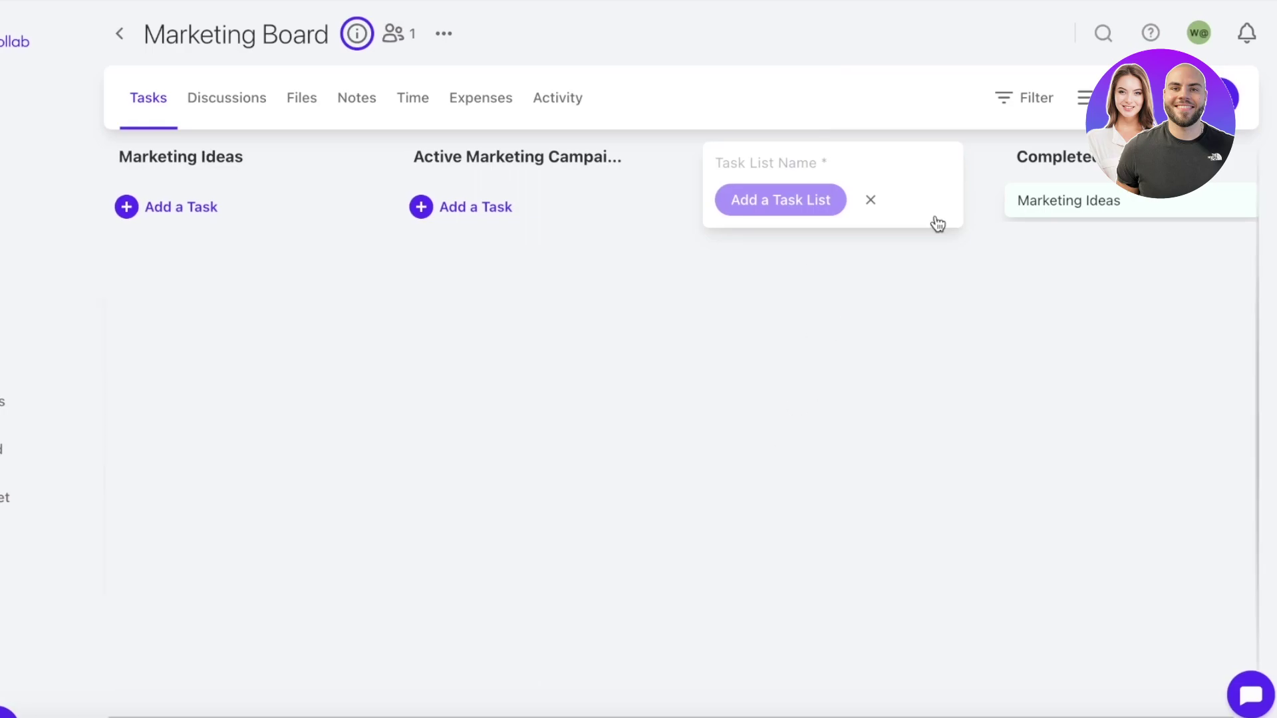
{"action": "left_click", "coordinate": [112, 209]}
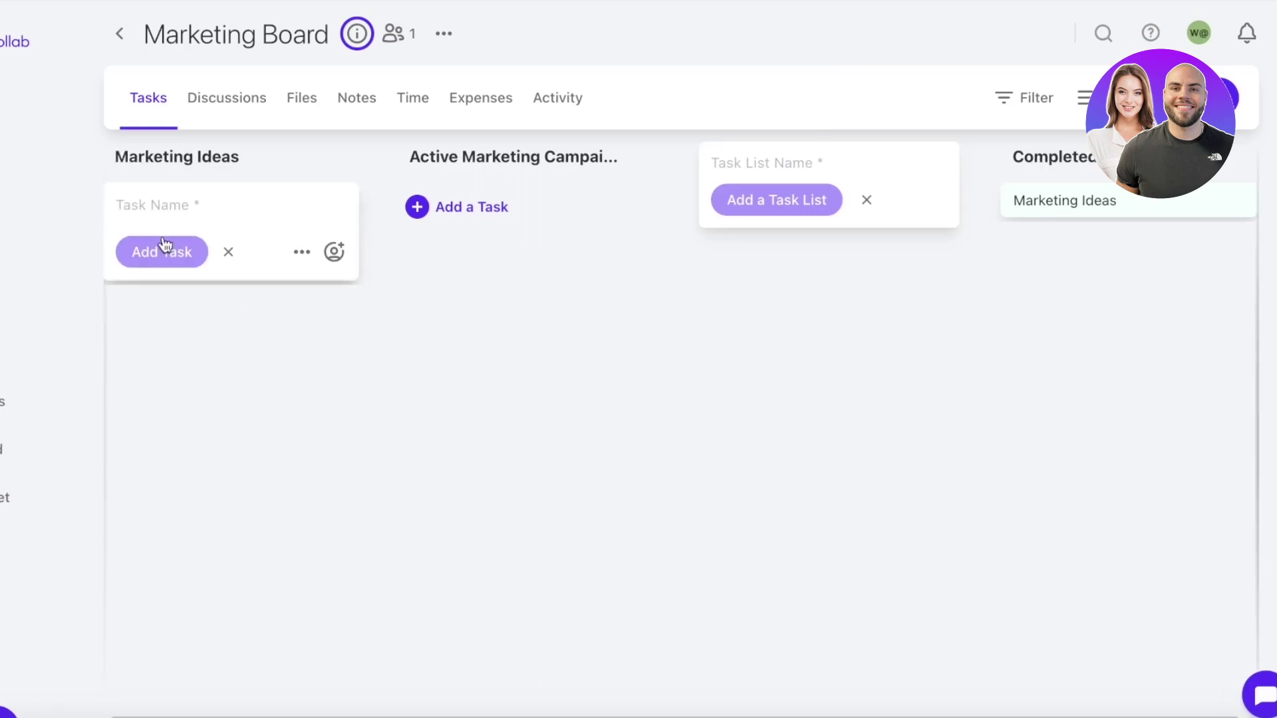
{"action": "type", "text": "A"}
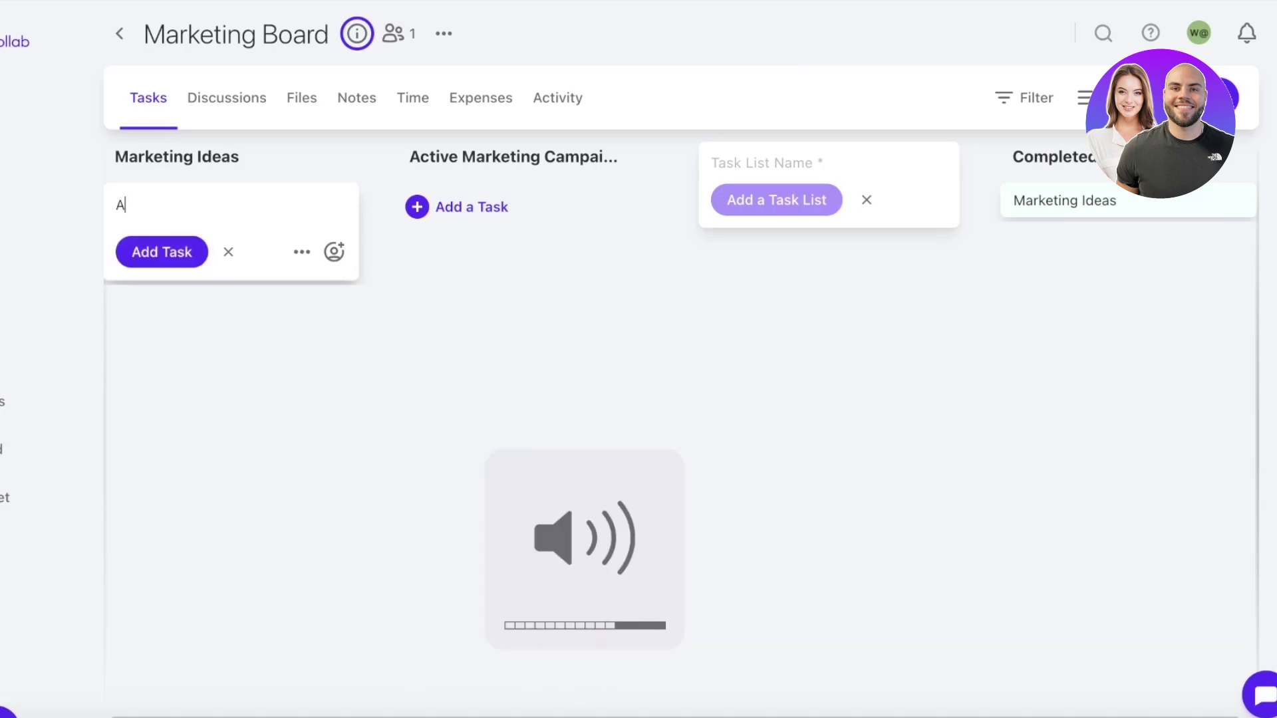
{"action": "key", "text": "BackSpace"}
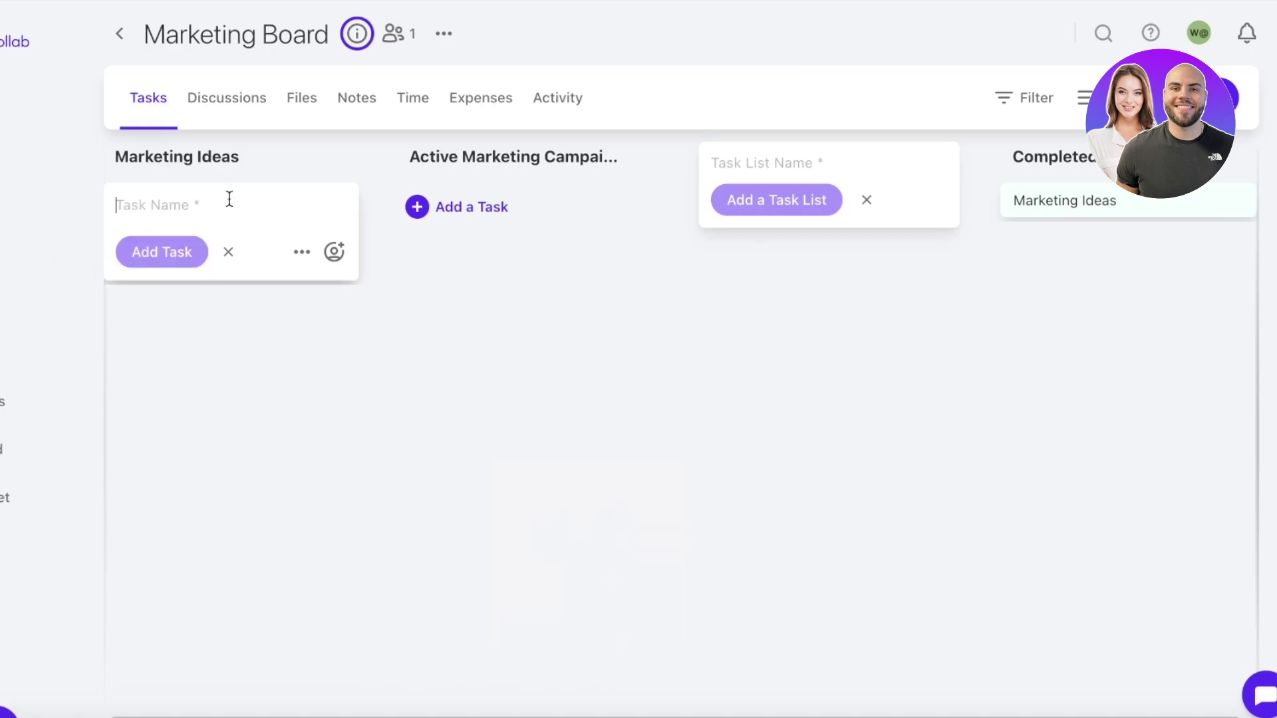
{"action": "type", "text": "Microinfluencer Promo"}
{"action": "right_click", "coordinate": [159, 210]}
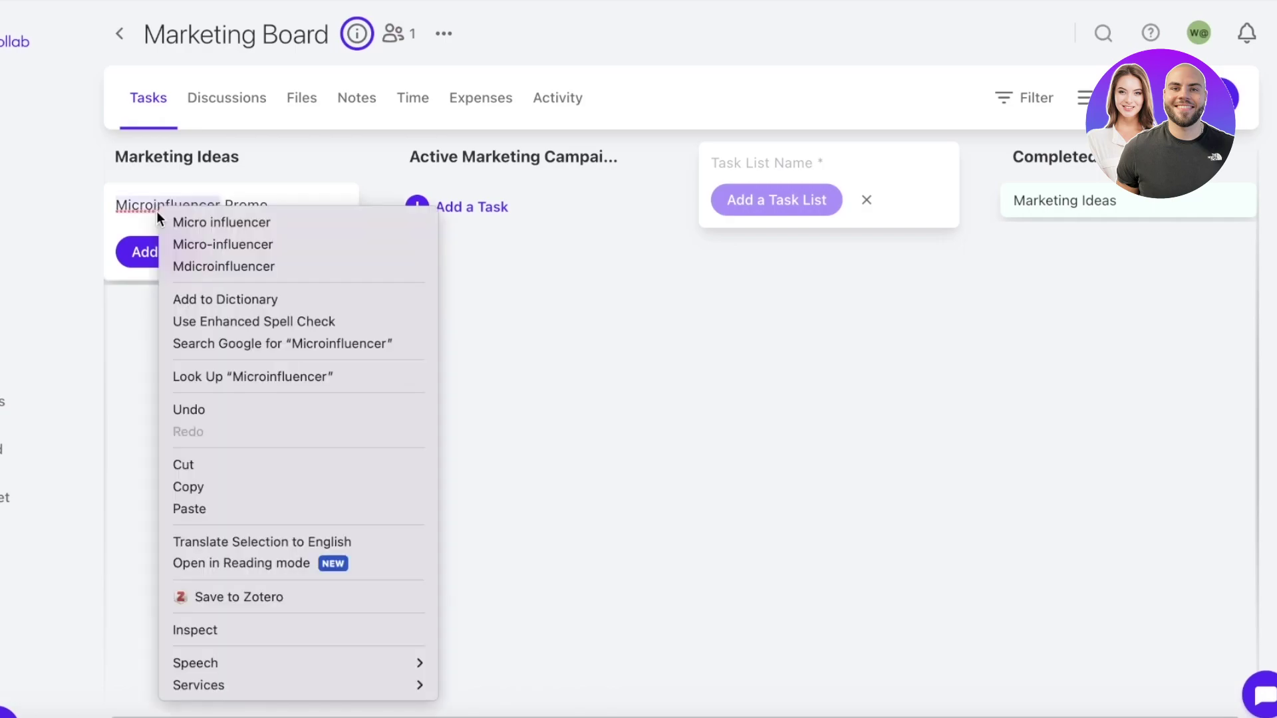
{"action": "left_click", "coordinate": [206, 219]}
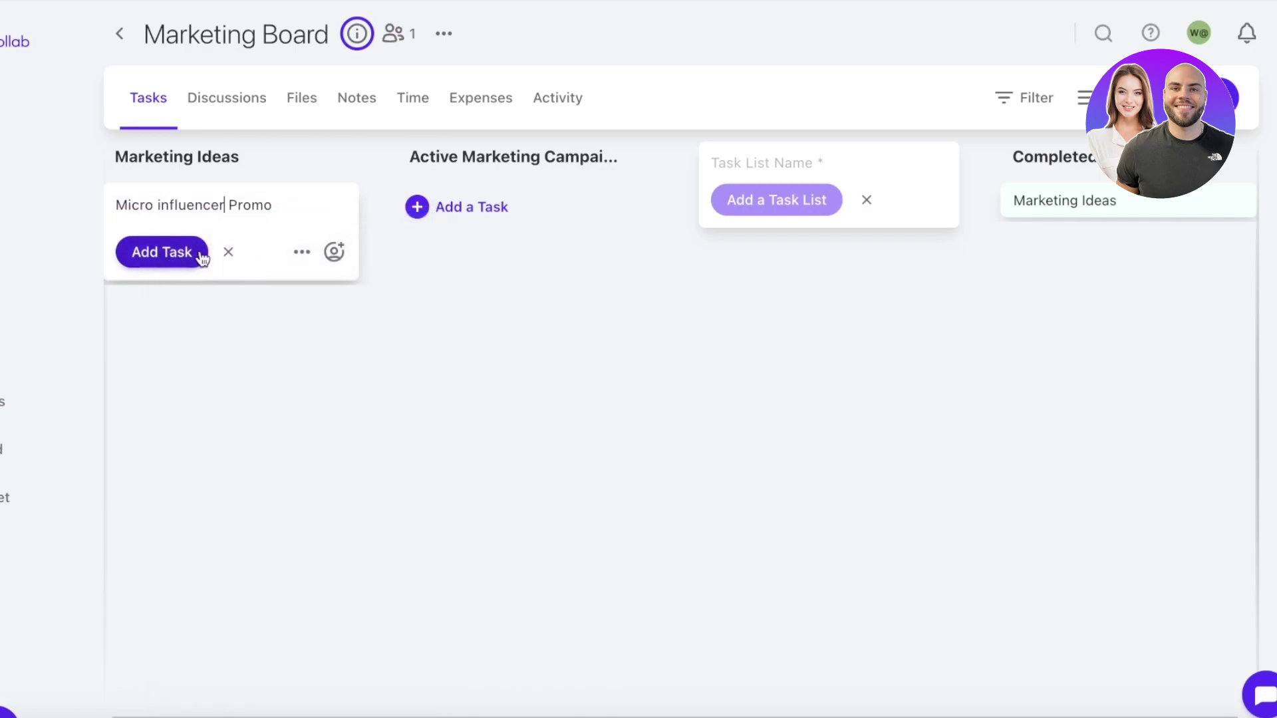
Give the new task a 12-hour estimate in the General category.
{"action": "left_click", "coordinate": [302, 252]}
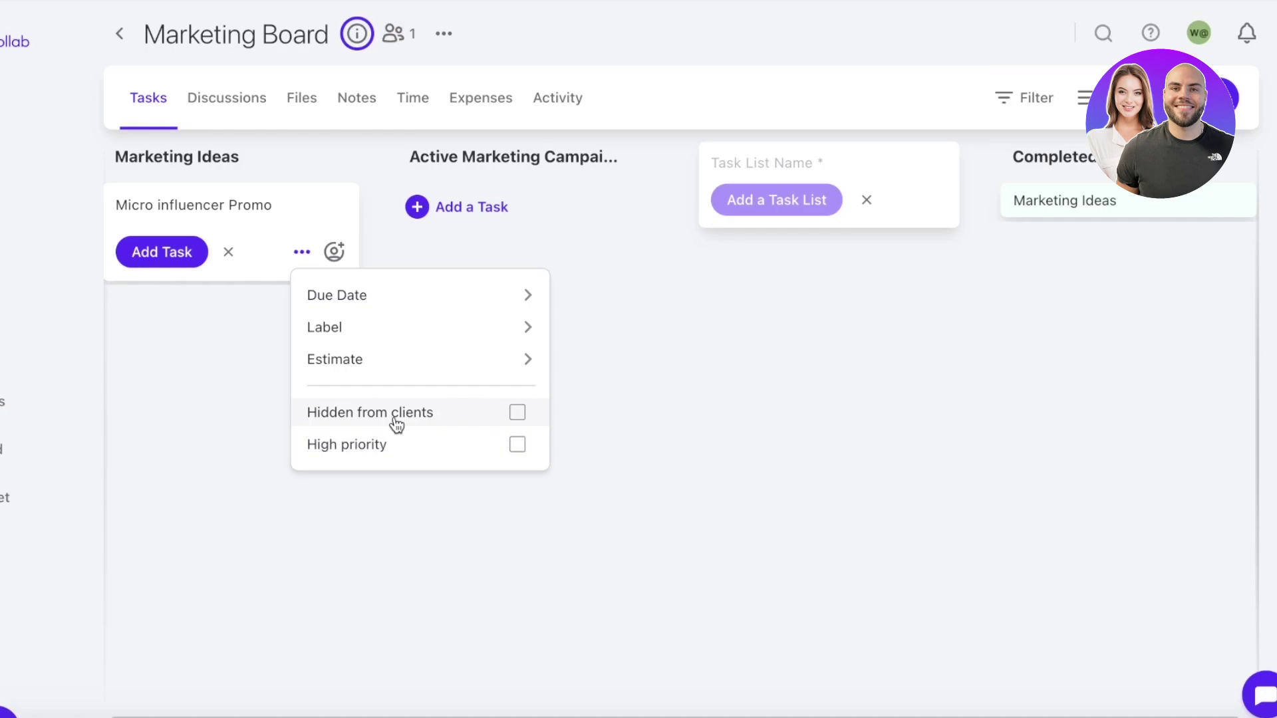
{"action": "left_click", "coordinate": [363, 360]}
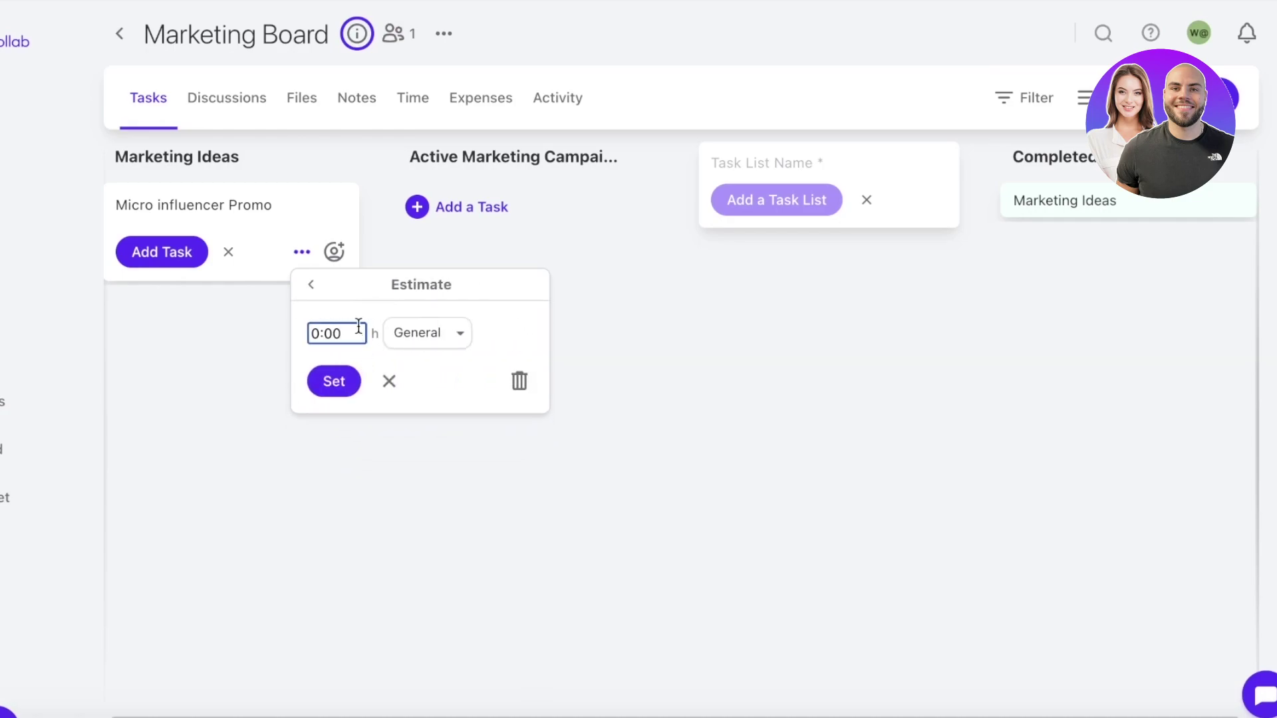
{"action": "left_click", "coordinate": [452, 333]}
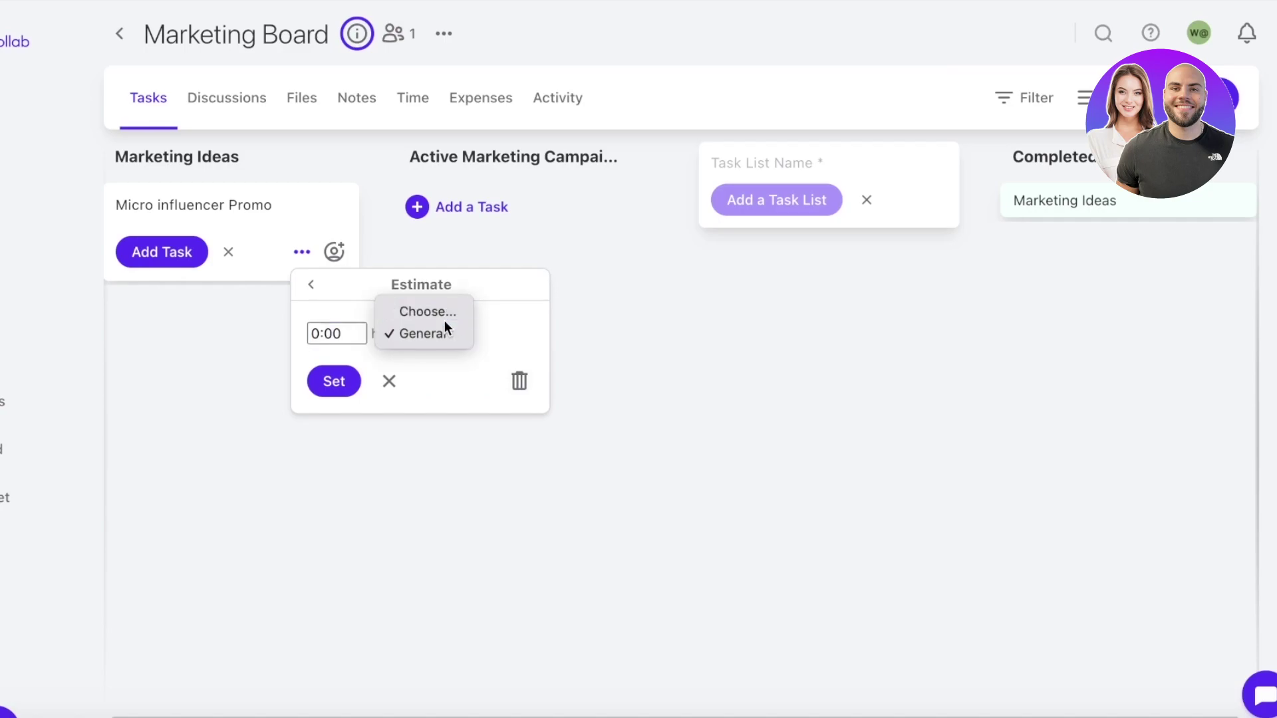
{"action": "left_click", "coordinate": [445, 320]}
{"action": "left_click", "coordinate": [444, 323]}
{"action": "left_click", "coordinate": [425, 356]}
{"action": "left_click", "coordinate": [336, 333]}
{"action": "type", "text": "12"}
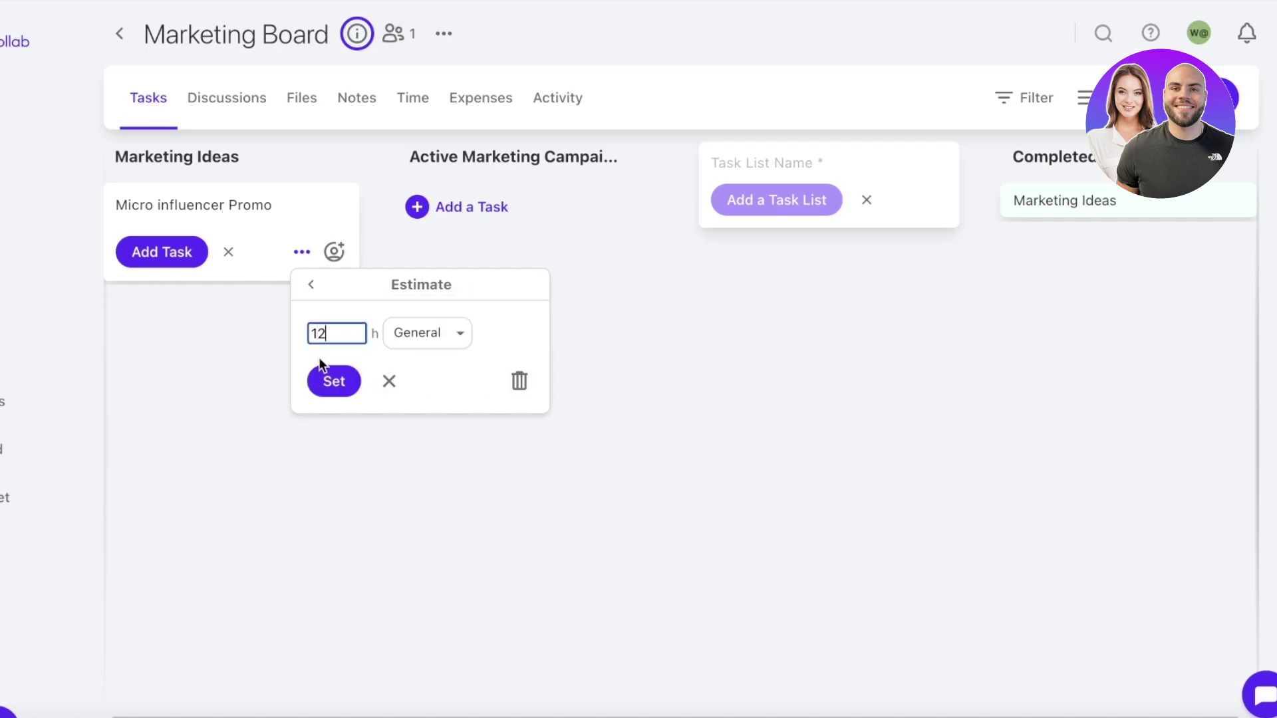
{"action": "left_click", "coordinate": [326, 383]}
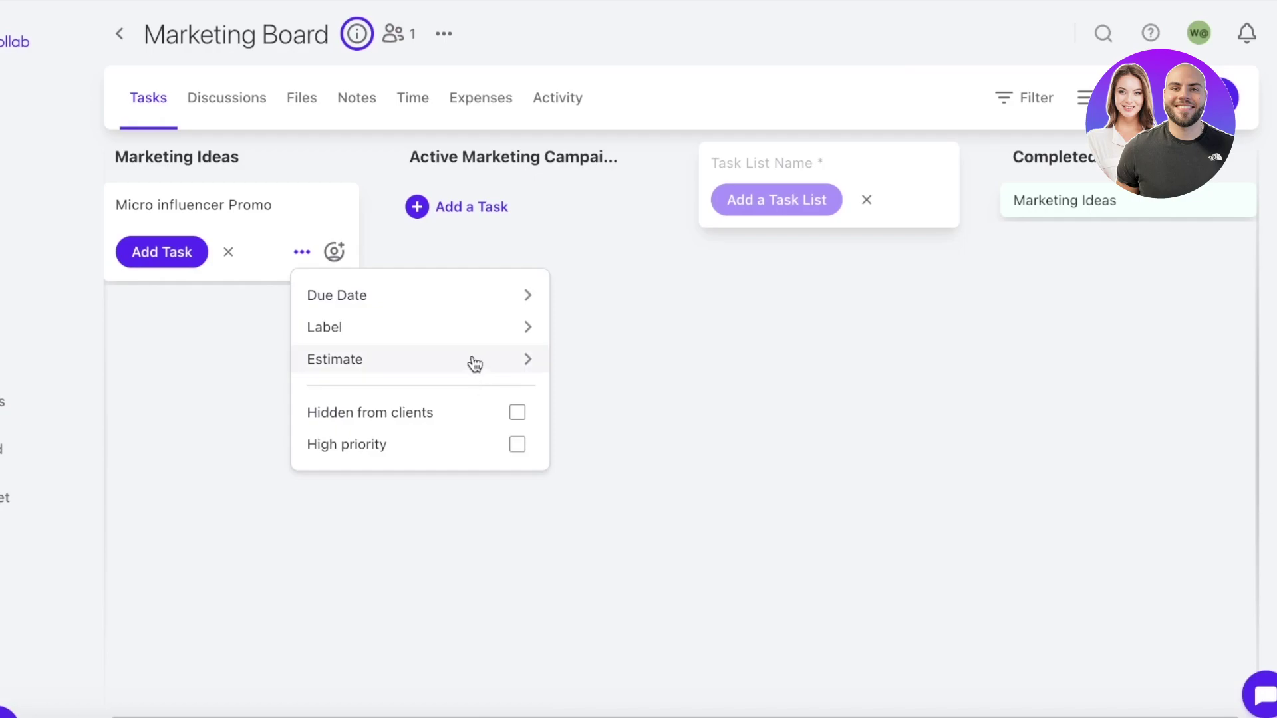
Skip labels, add the Micro influencer Promo task and open its details.
{"action": "left_click", "coordinate": [469, 328]}
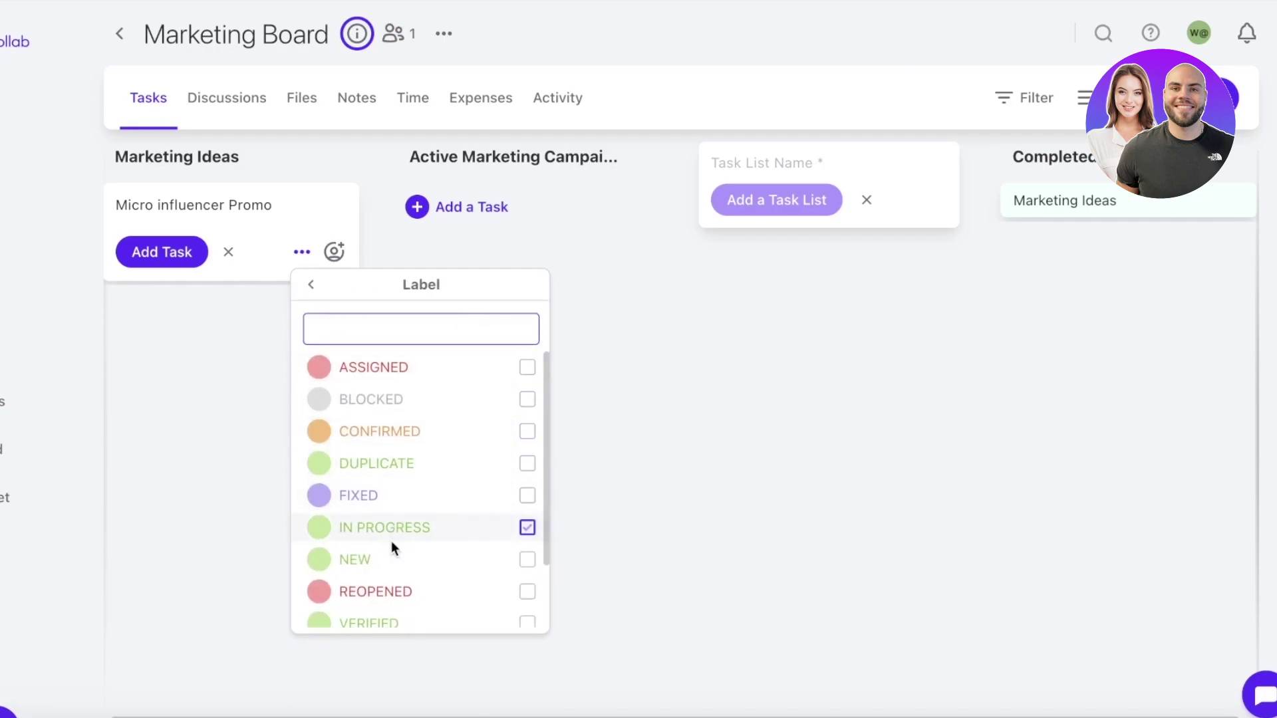
{"action": "scroll", "coordinate": [393, 544], "scroll_direction": "down", "scroll_amount": 2}
{"action": "scroll", "coordinate": [476, 373], "scroll_direction": "up", "scroll_amount": 2}
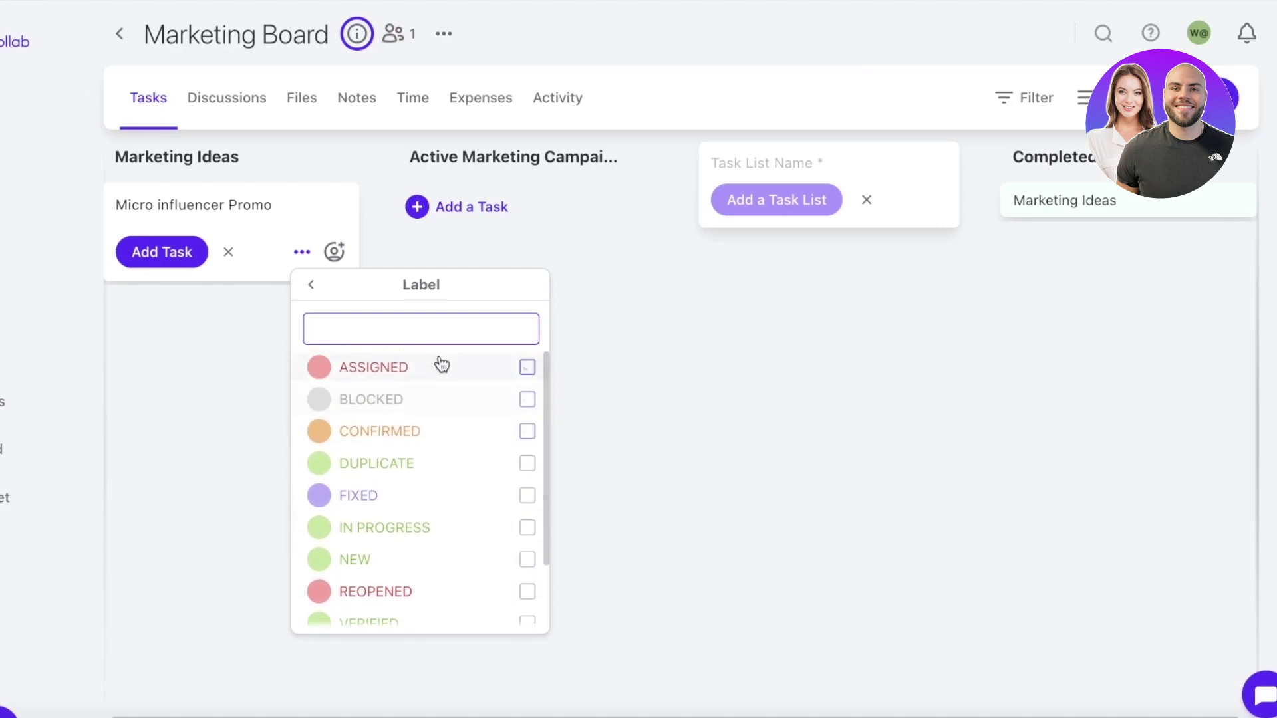
{"action": "scroll", "coordinate": [413, 456], "scroll_direction": "down", "scroll_amount": 1}
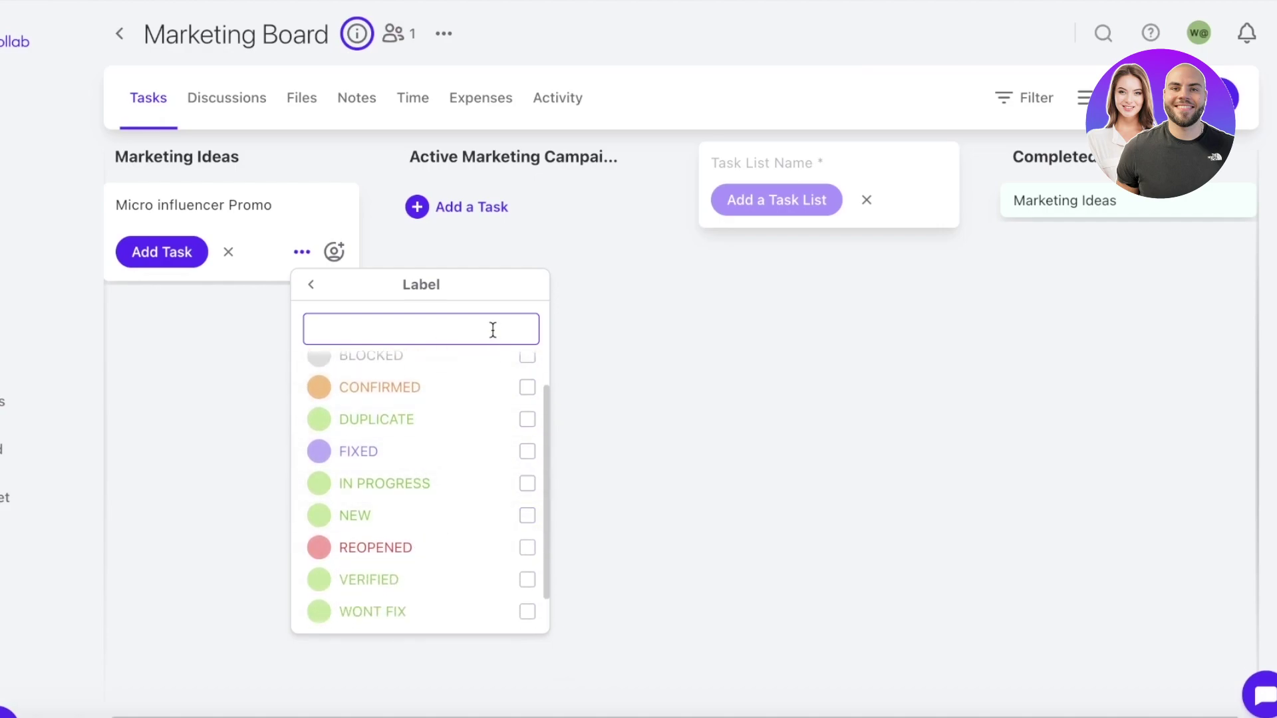
{"action": "left_click", "coordinate": [212, 258]}
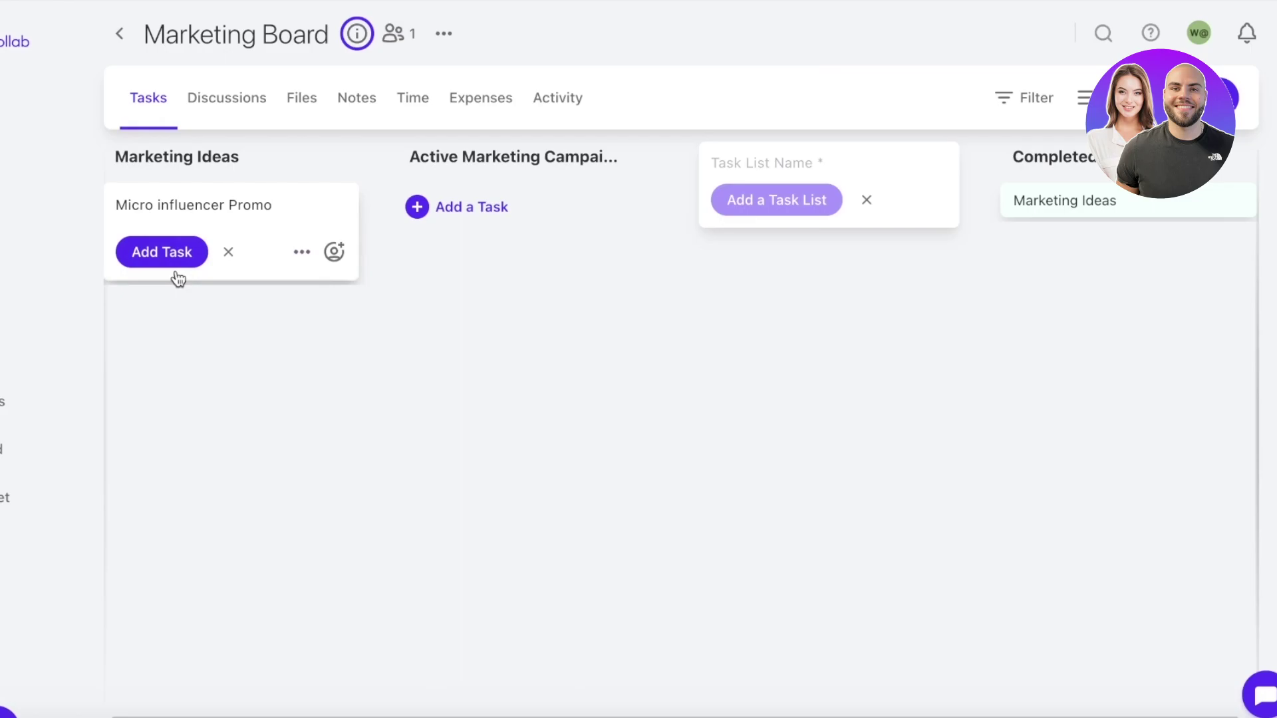
{"action": "left_click", "coordinate": [177, 274]}
{"action": "left_click", "coordinate": [316, 203]}
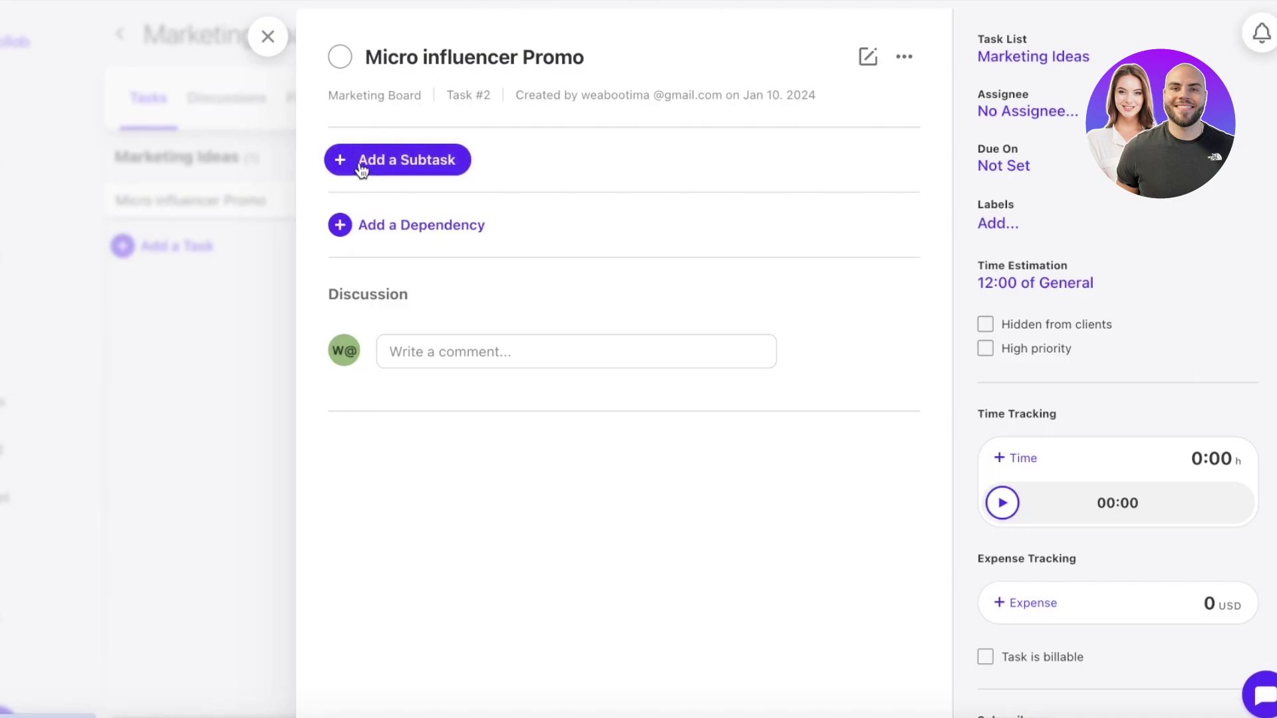
Close the task details and drag Micro influencer Promo into Active Marketing Campaigns.
{"action": "left_click", "coordinate": [292, 247]}
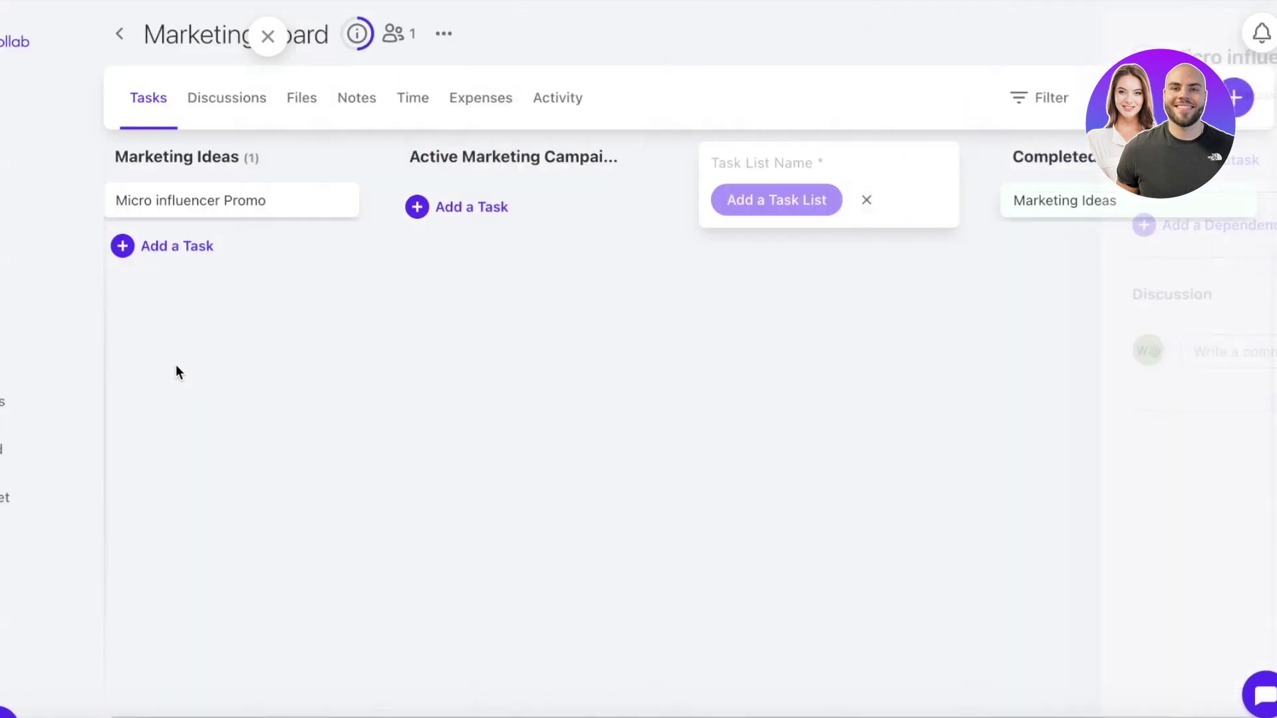
{"action": "left_click_drag", "start_coordinate": [191, 202], "coordinate": [508, 206]}
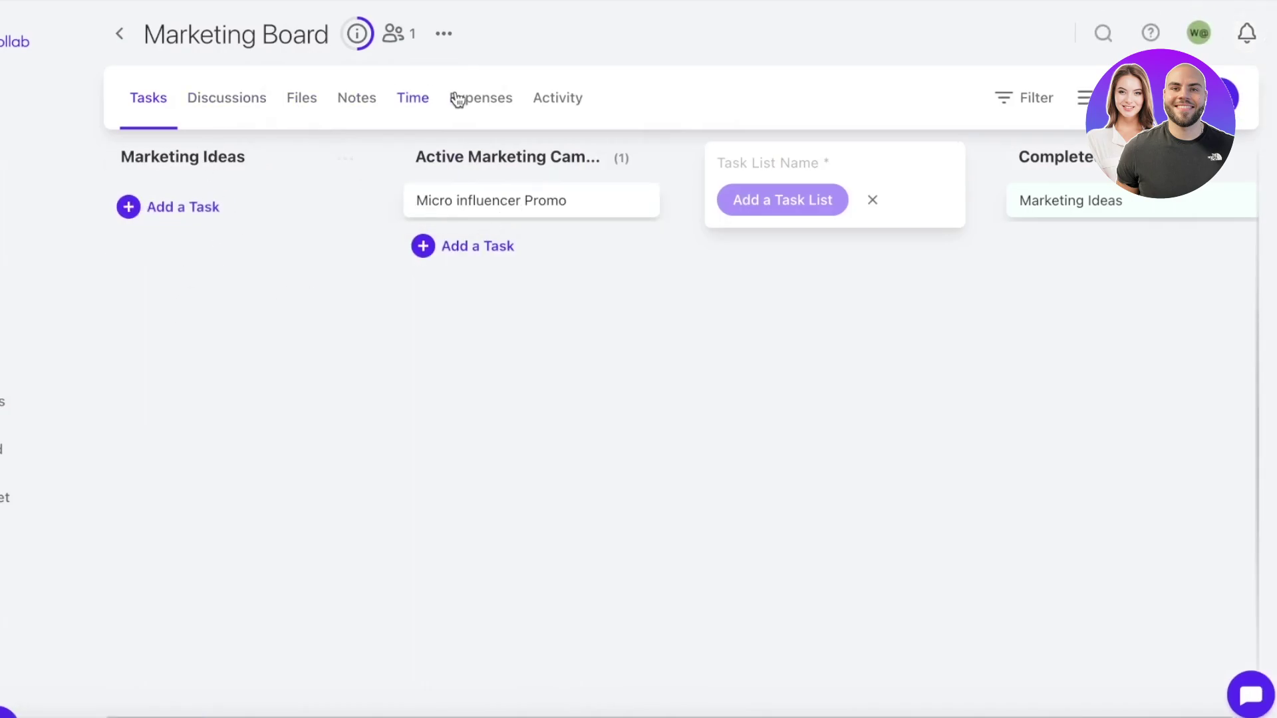
Open Micro influencer Promo, try the stopwatch, and cancel the resulting time record.
{"action": "left_click", "coordinate": [485, 206]}
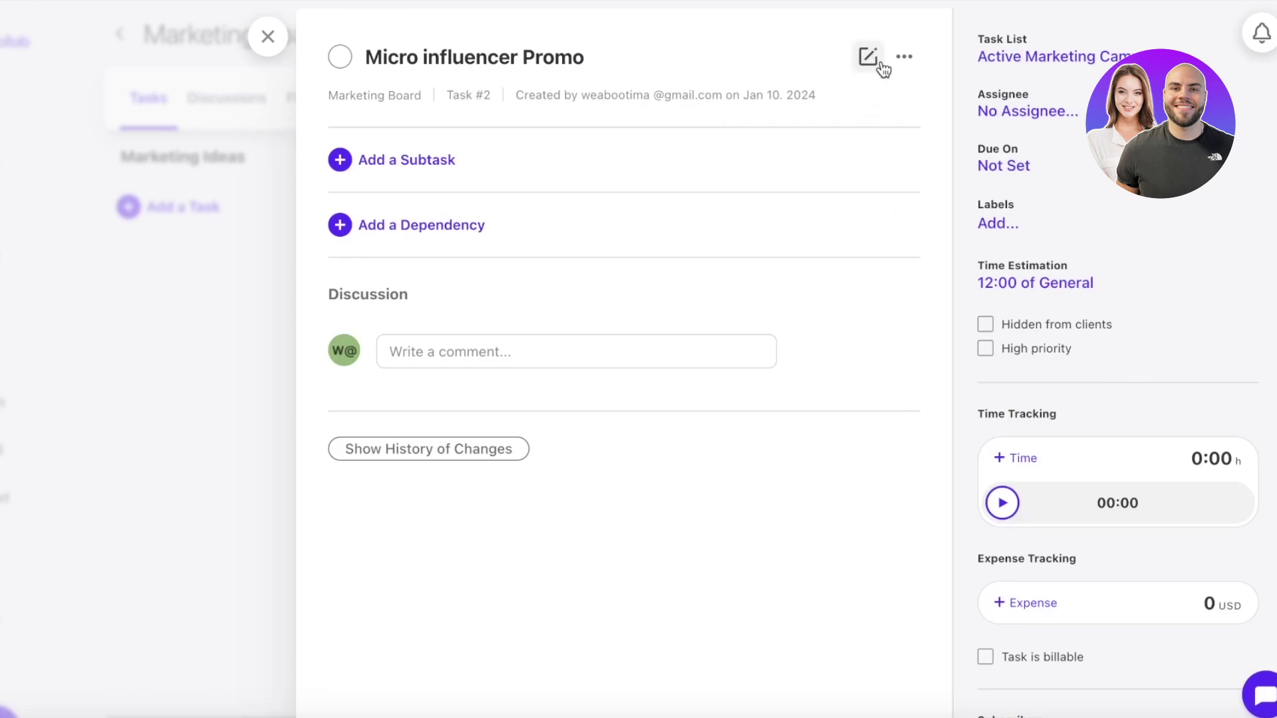
{"action": "left_click", "coordinate": [901, 58]}
{"action": "left_click", "coordinate": [770, 34]}
{"action": "scroll", "coordinate": [1172, 279], "scroll_direction": "down", "scroll_amount": 3}
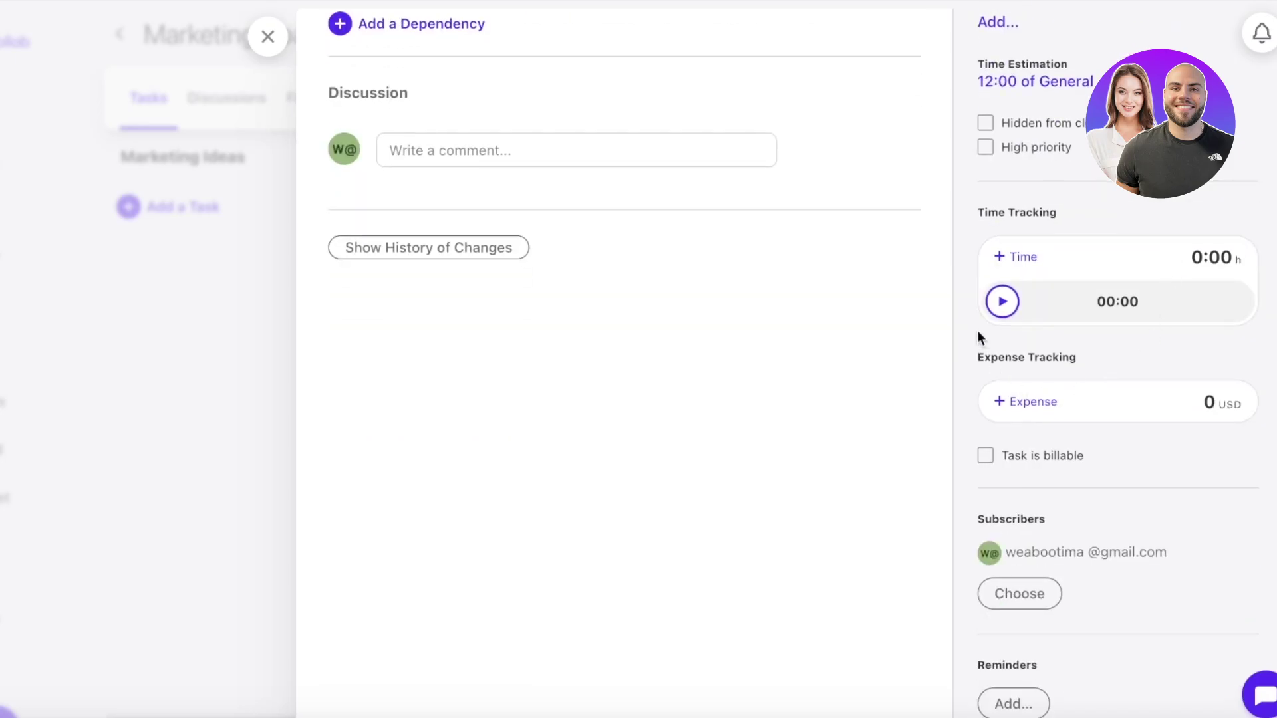
{"action": "left_click", "coordinate": [1005, 302]}
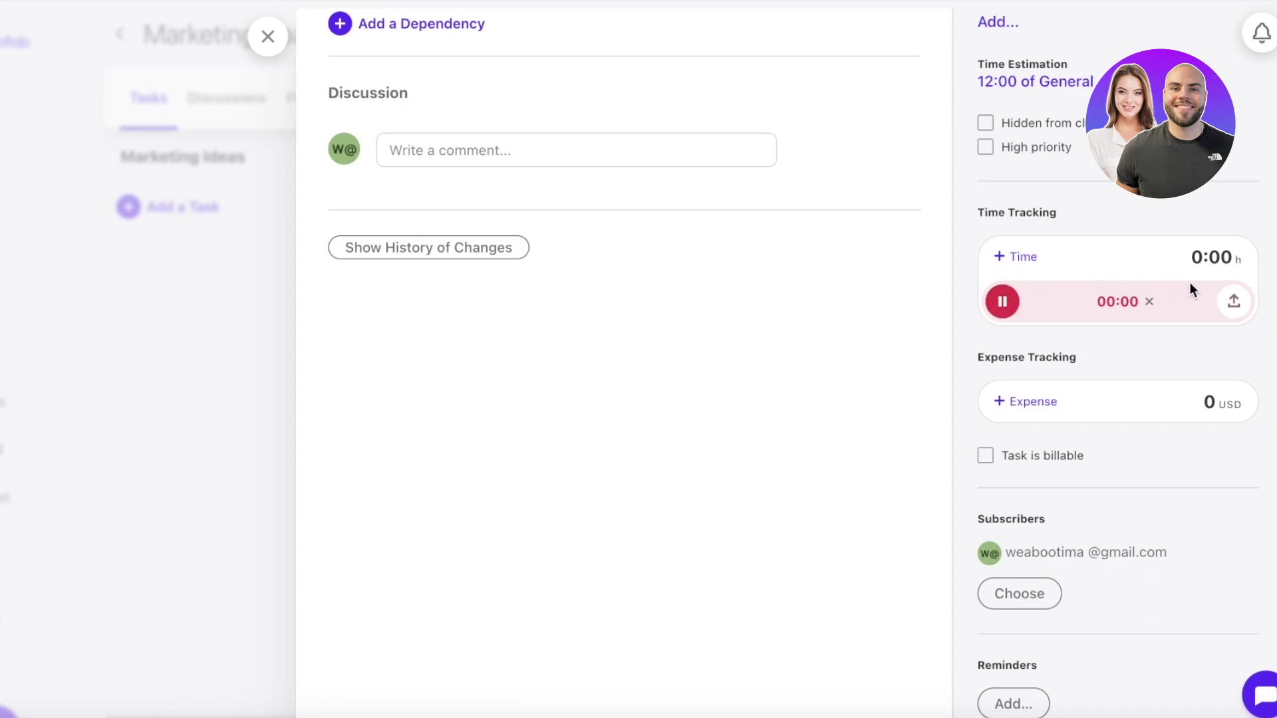
{"action": "left_click", "coordinate": [1234, 303]}
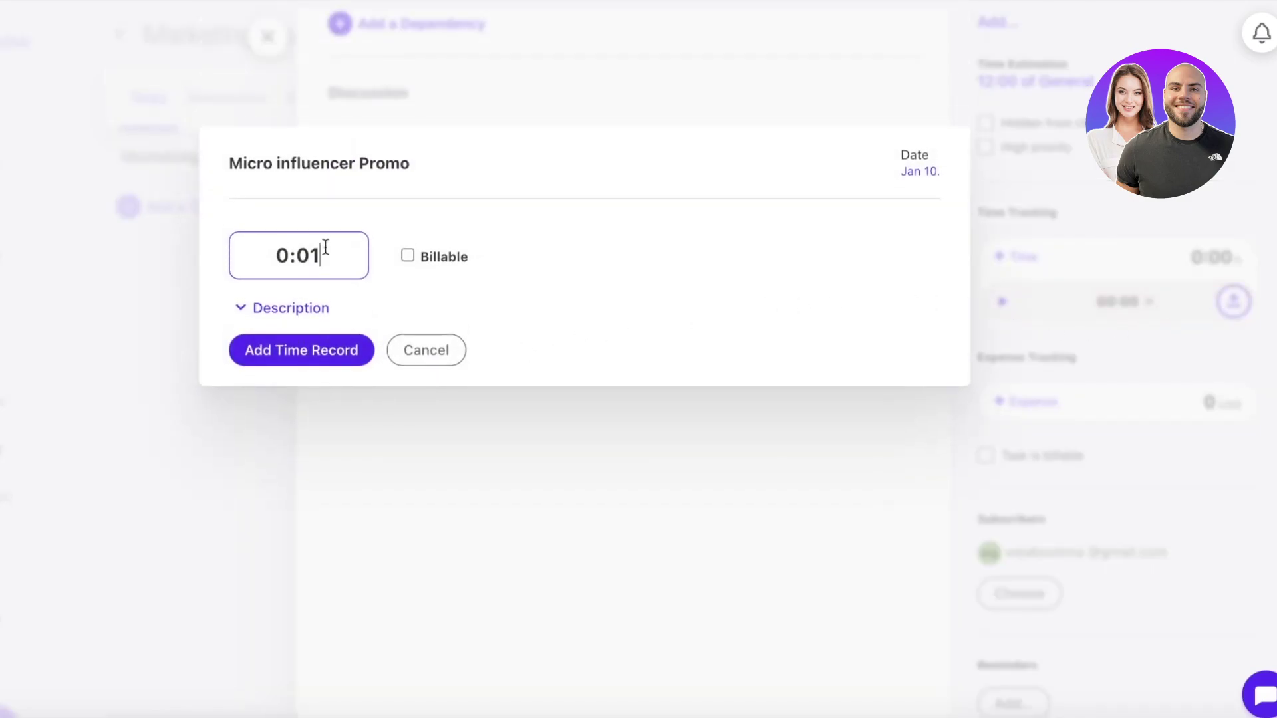
{"action": "left_click", "coordinate": [349, 248]}
{"action": "left_click", "coordinate": [445, 354]}
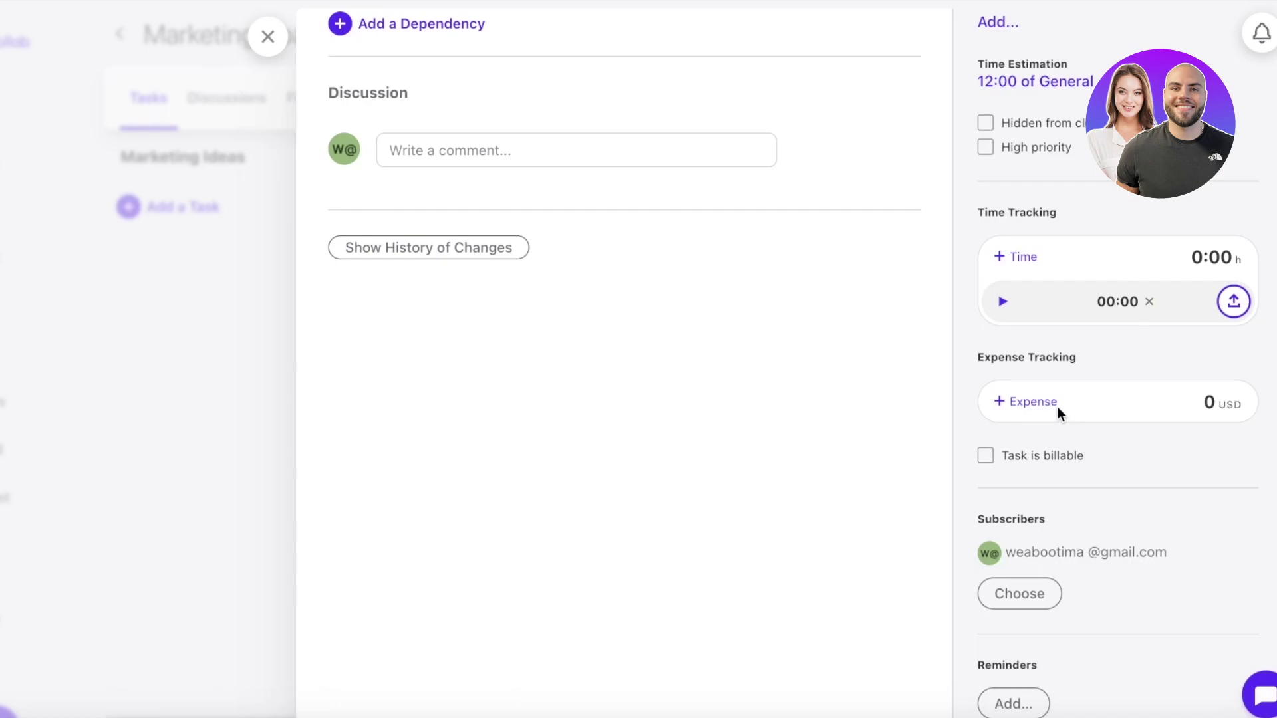
Tick 'Task is billable' for the Micro influencer Promo task.
{"action": "left_click", "coordinate": [1008, 464]}
{"action": "scroll", "coordinate": [1006, 465], "scroll_direction": "down", "scroll_amount": 1}
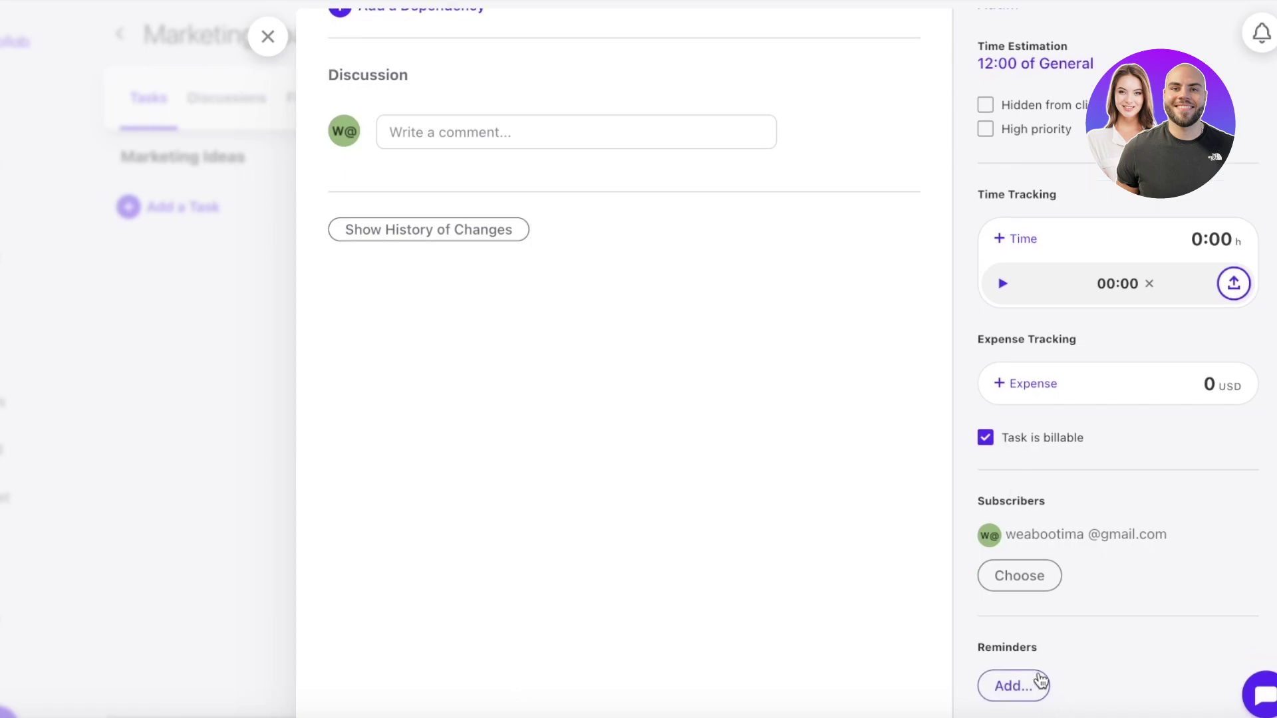
{"action": "scroll", "coordinate": [761, 490], "scroll_direction": "up", "scroll_amount": 3}
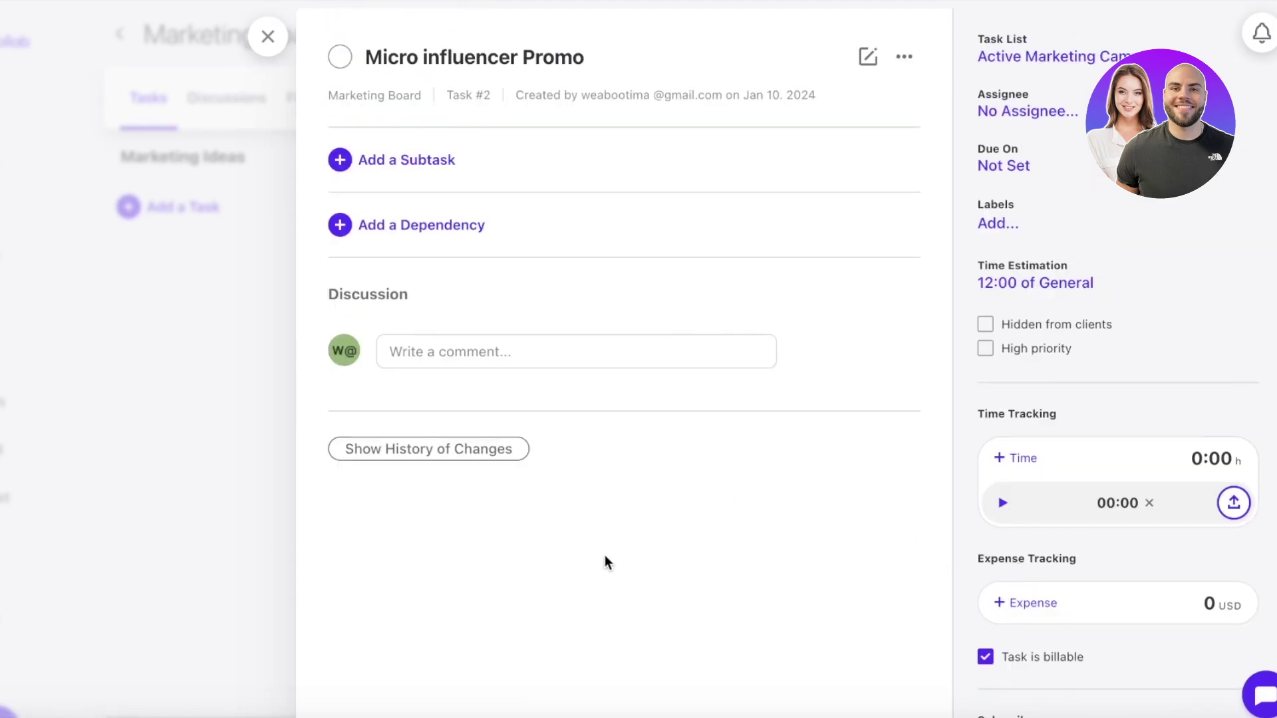
{"action": "scroll", "coordinate": [588, 556], "scroll_direction": "down", "scroll_amount": 3}
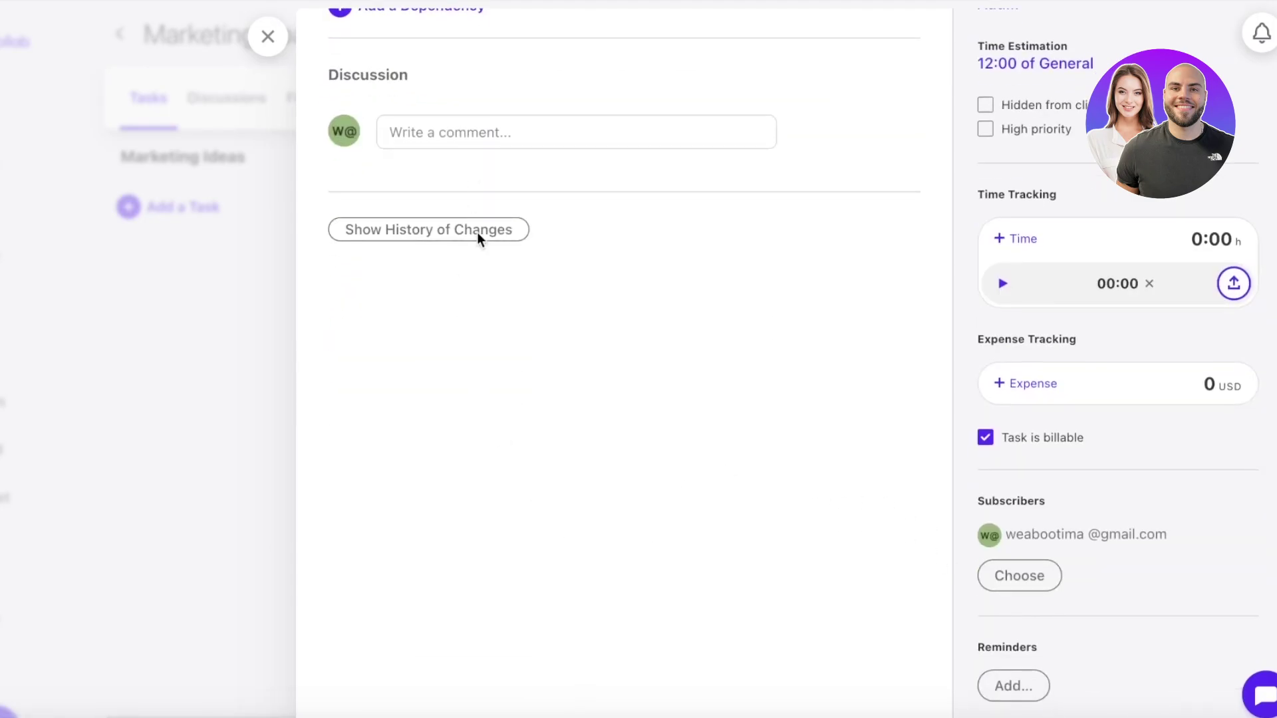
{"action": "scroll", "coordinate": [479, 237], "scroll_direction": "up", "scroll_amount": 3}
Close the task, return to the Projects list, and dismiss the Stopwatches tip.
{"action": "left_click", "coordinate": [268, 36]}
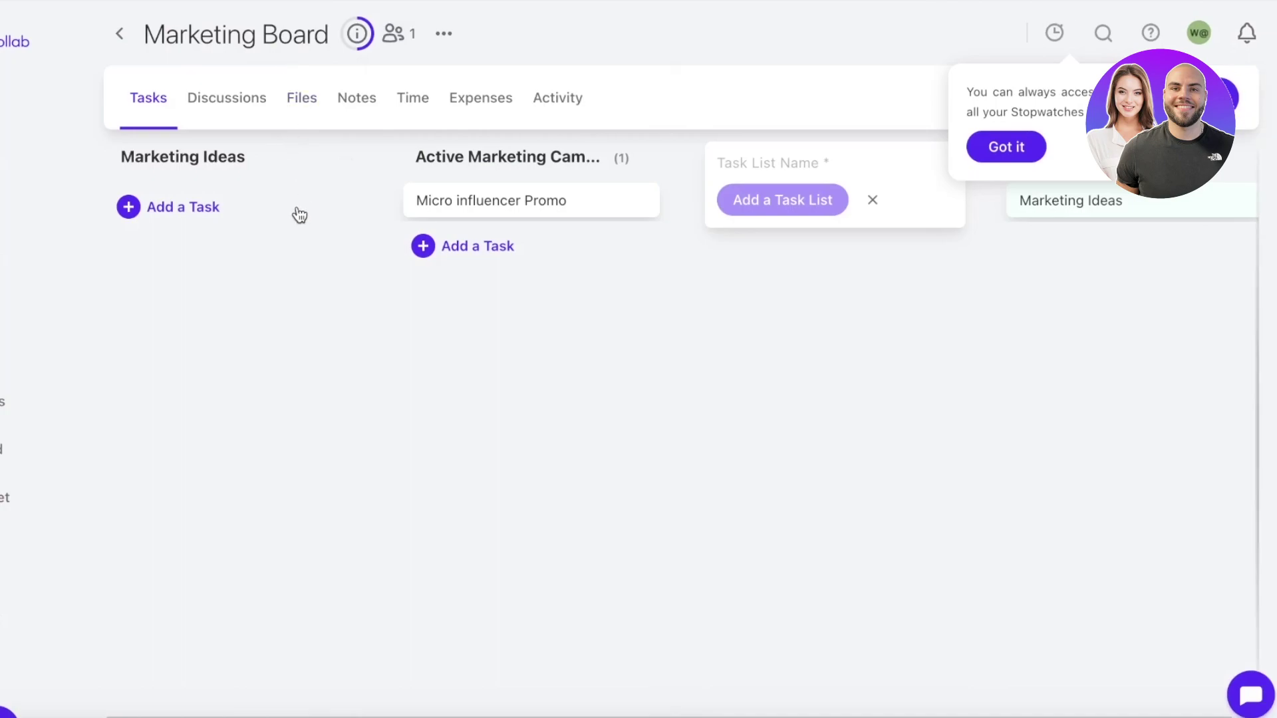
{"action": "left_click", "coordinate": [4, 212]}
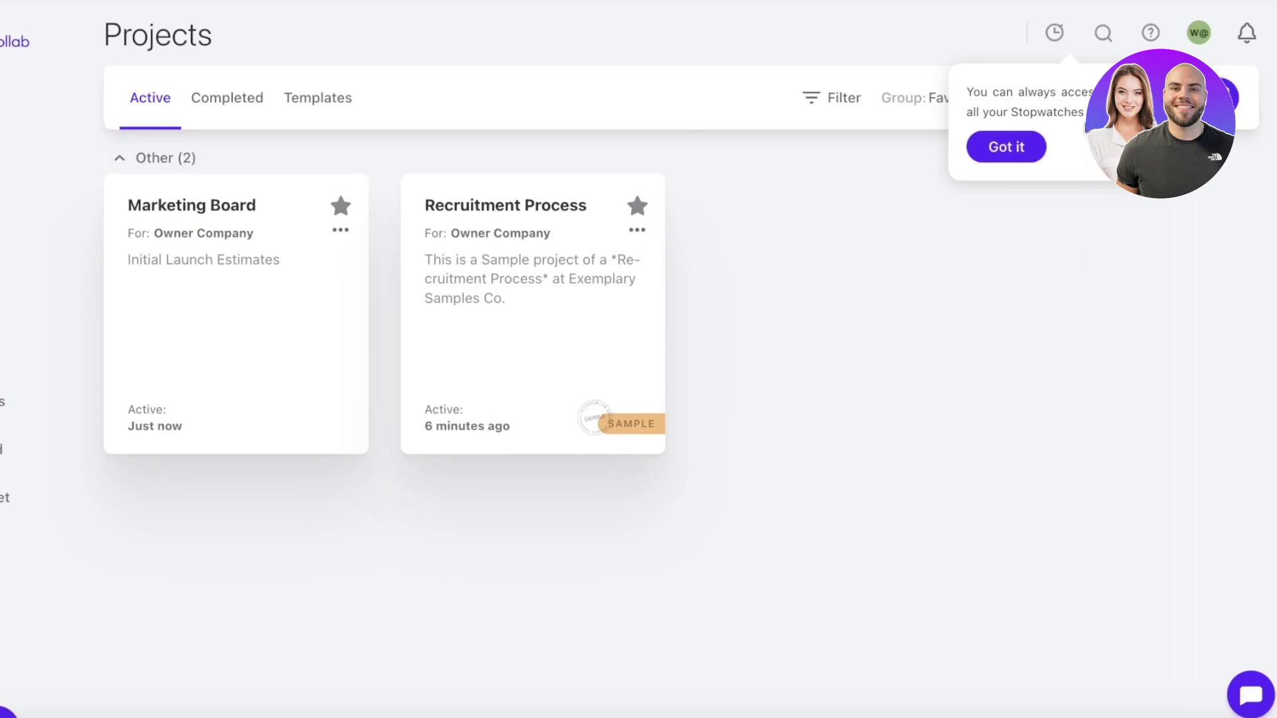
{"action": "left_click", "coordinate": [1006, 147]}
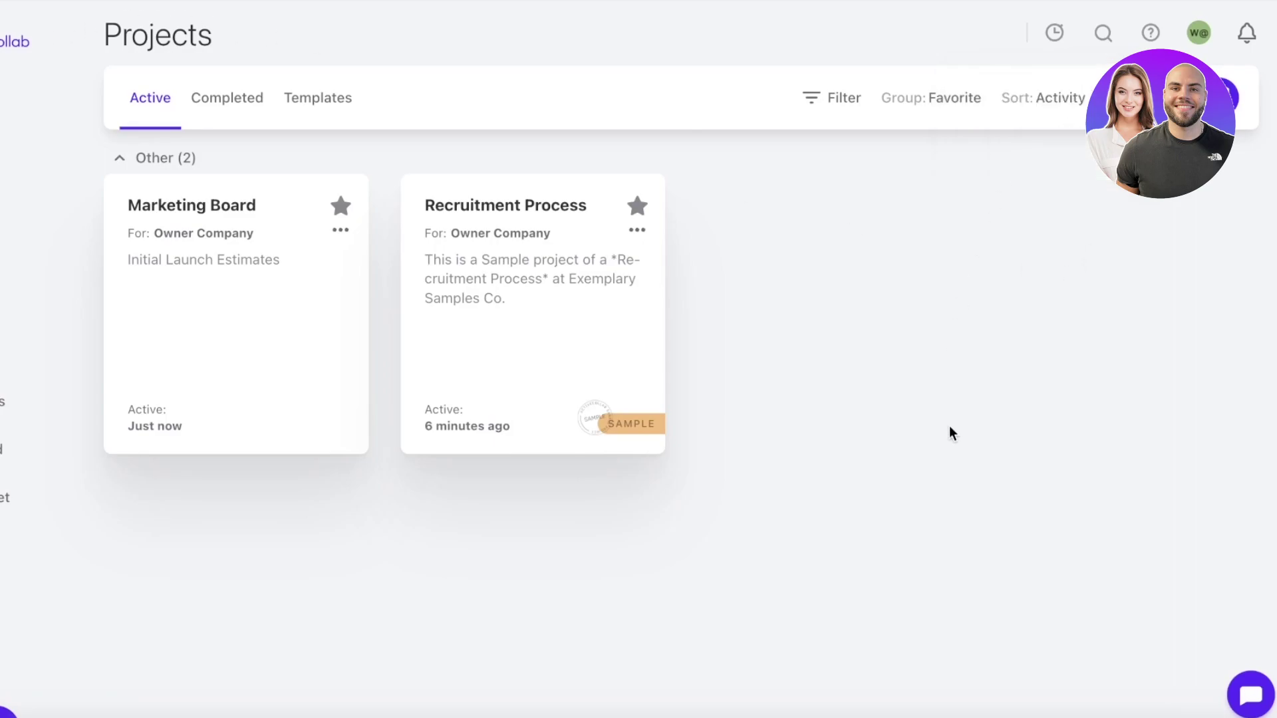